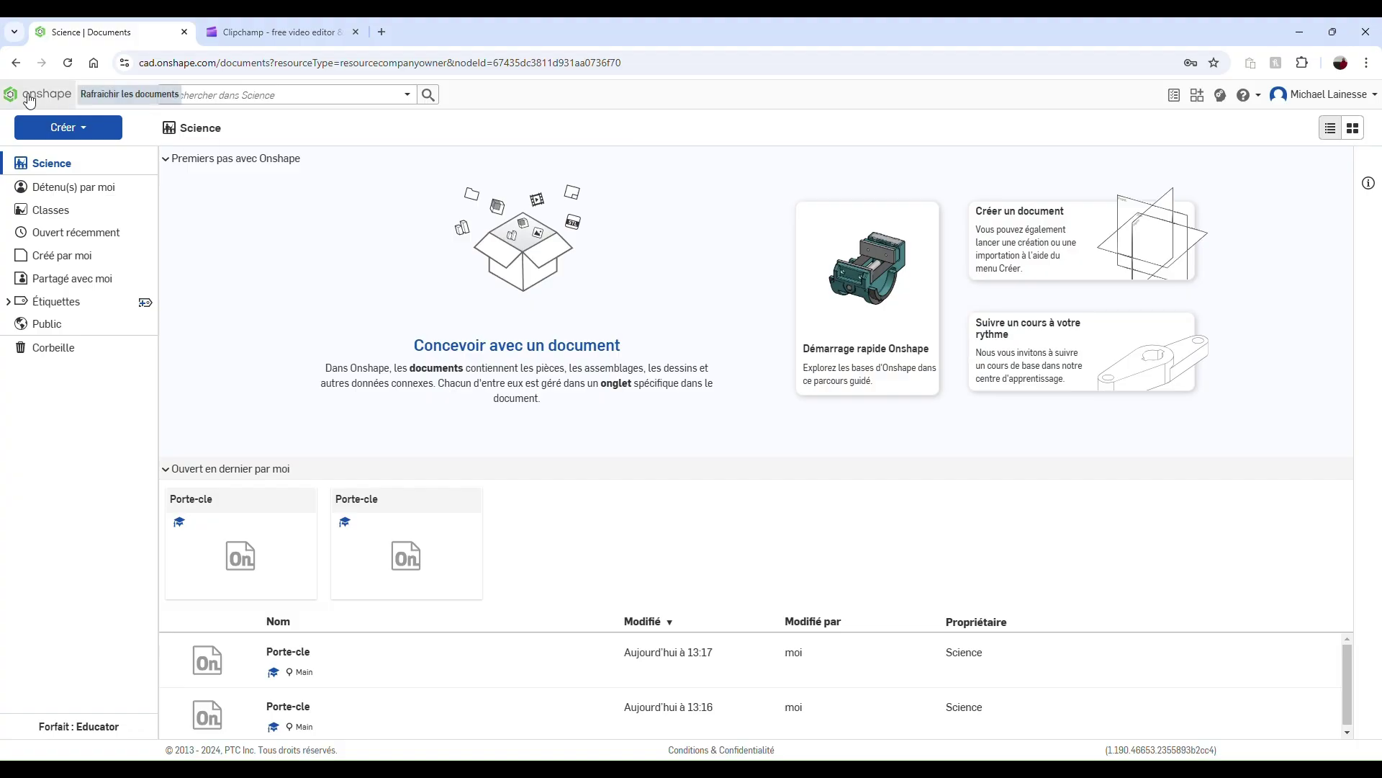
Create a new document named "Porte-cle" in the Science location
click(31, 100)
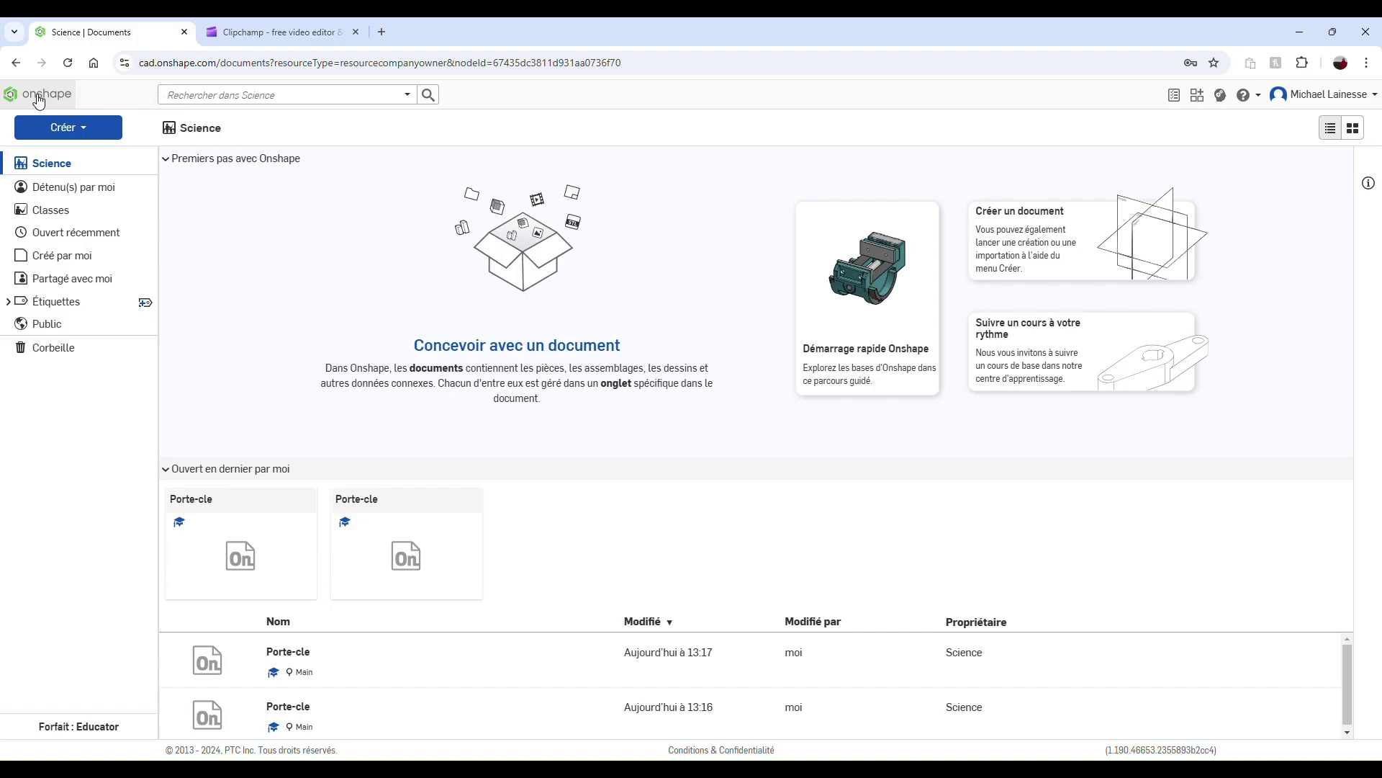
click(90, 137)
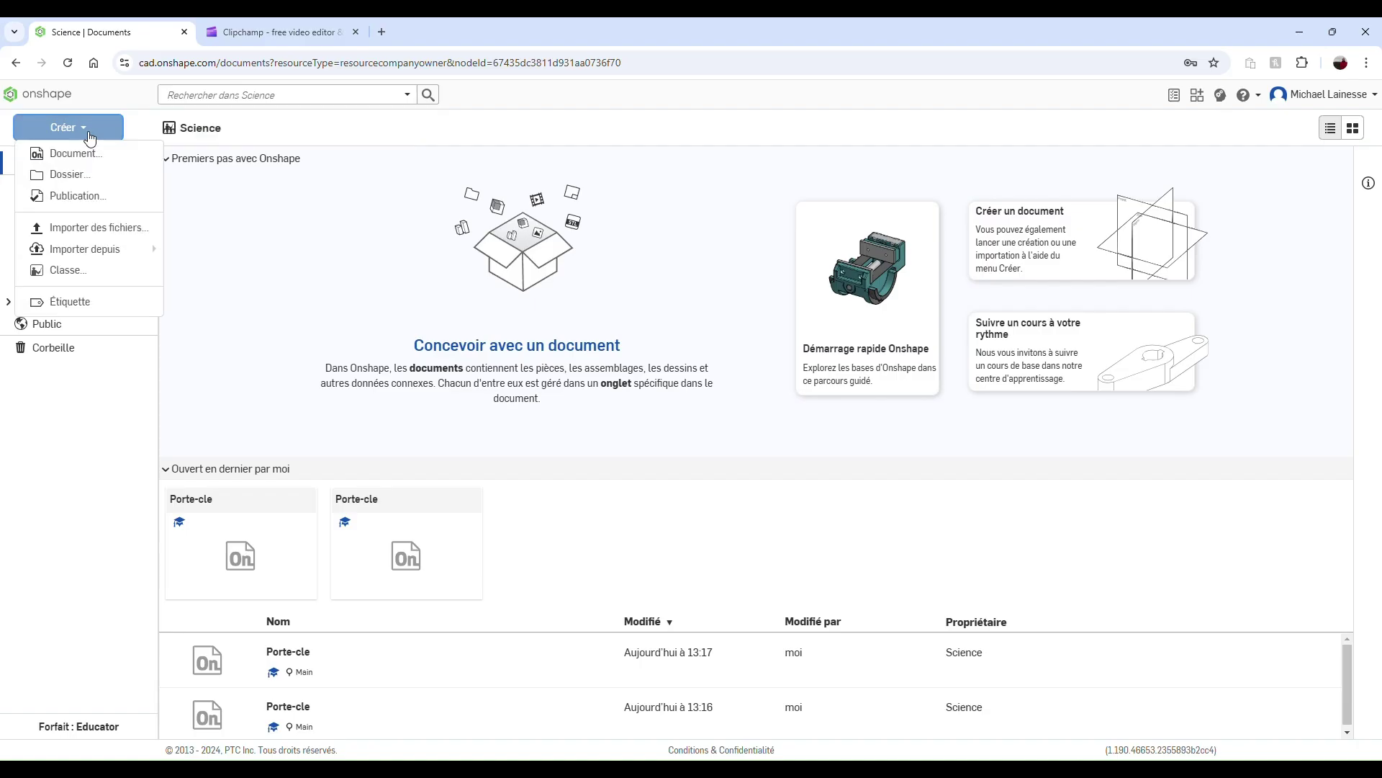
click(105, 156)
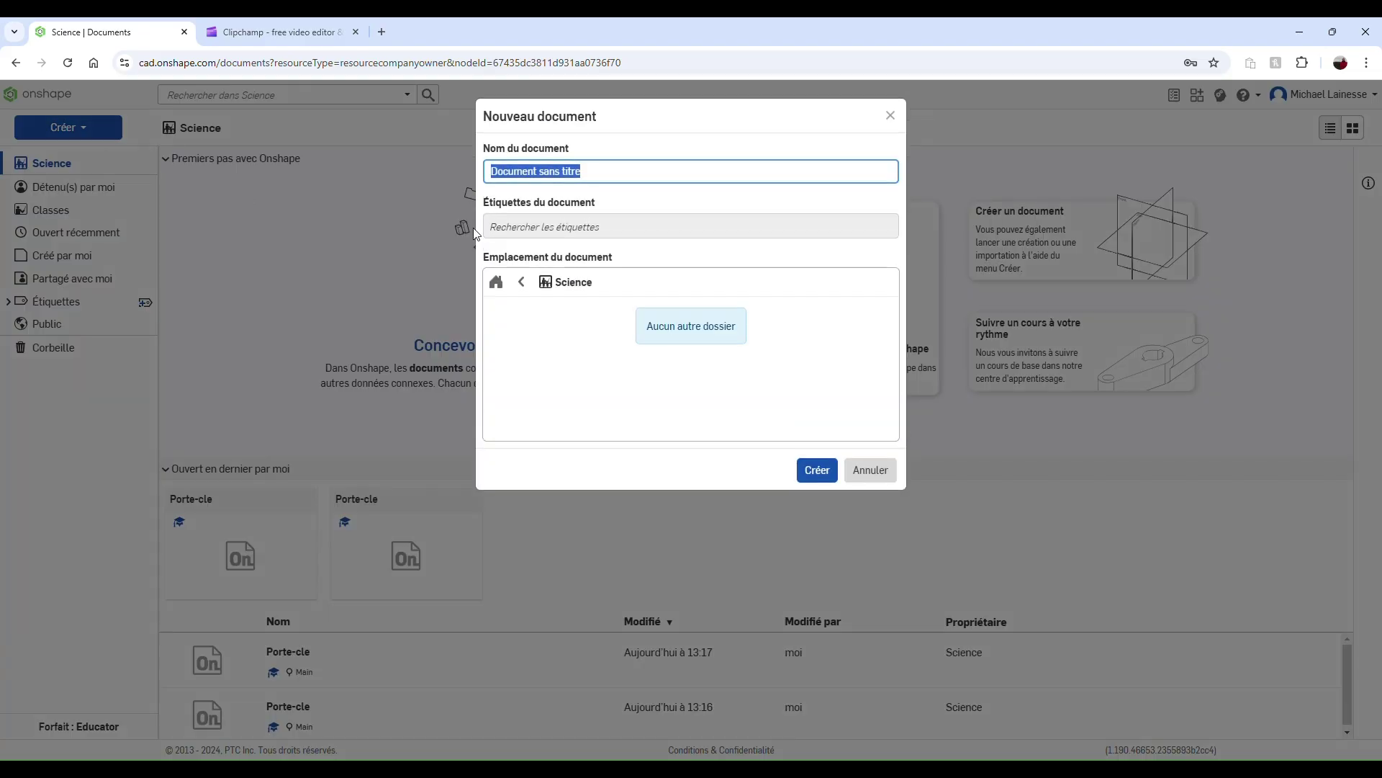
text(Porte-cle)
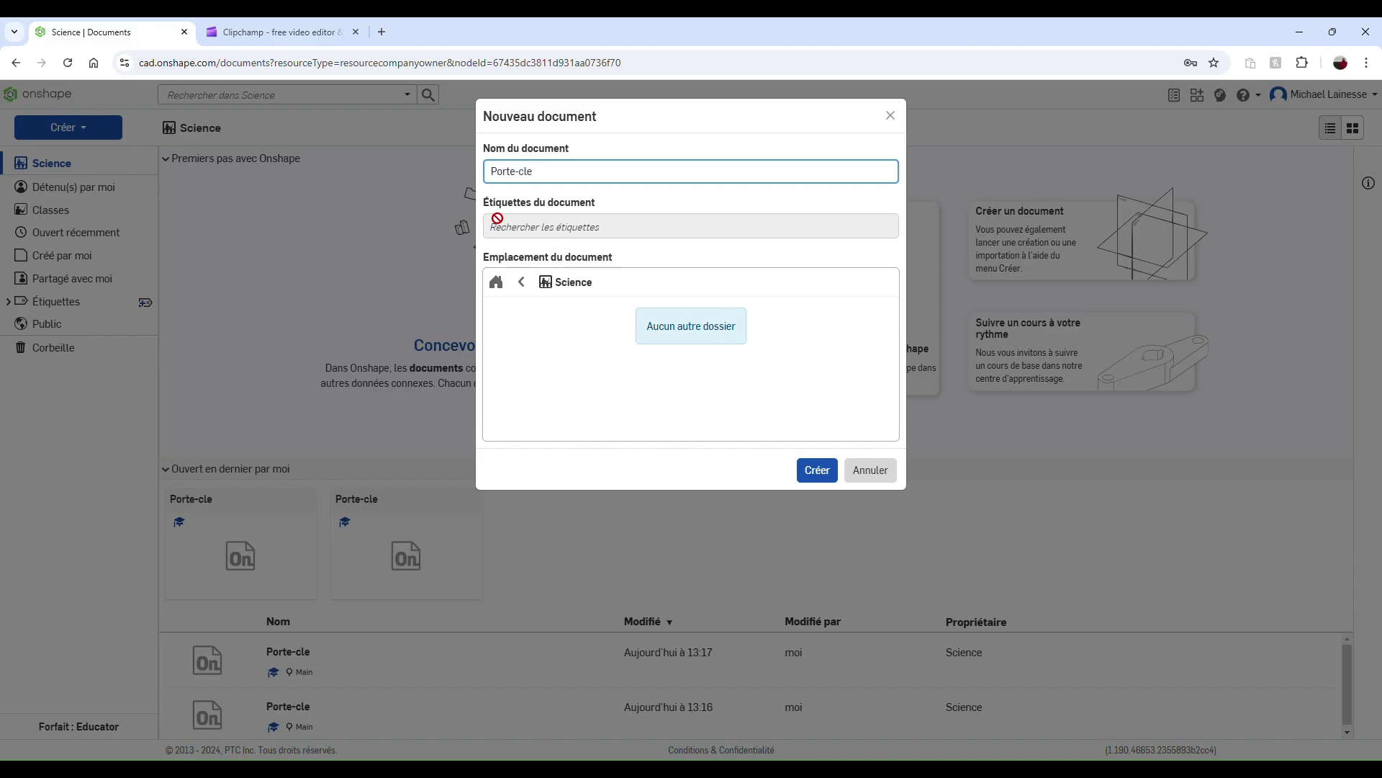
click(825, 471)
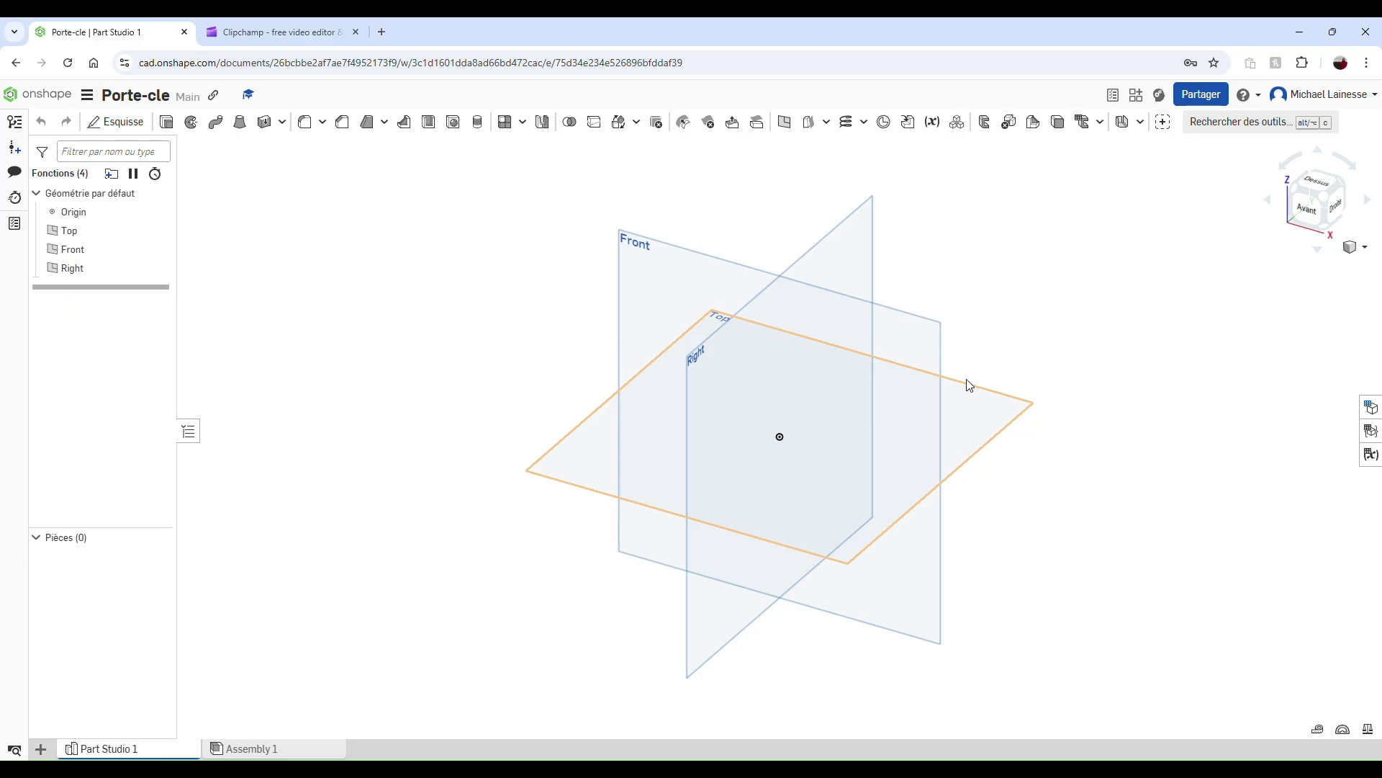
Examine the three default planes from several standard orientations, including front, right and left, and return to the isometric view
click(1314, 212)
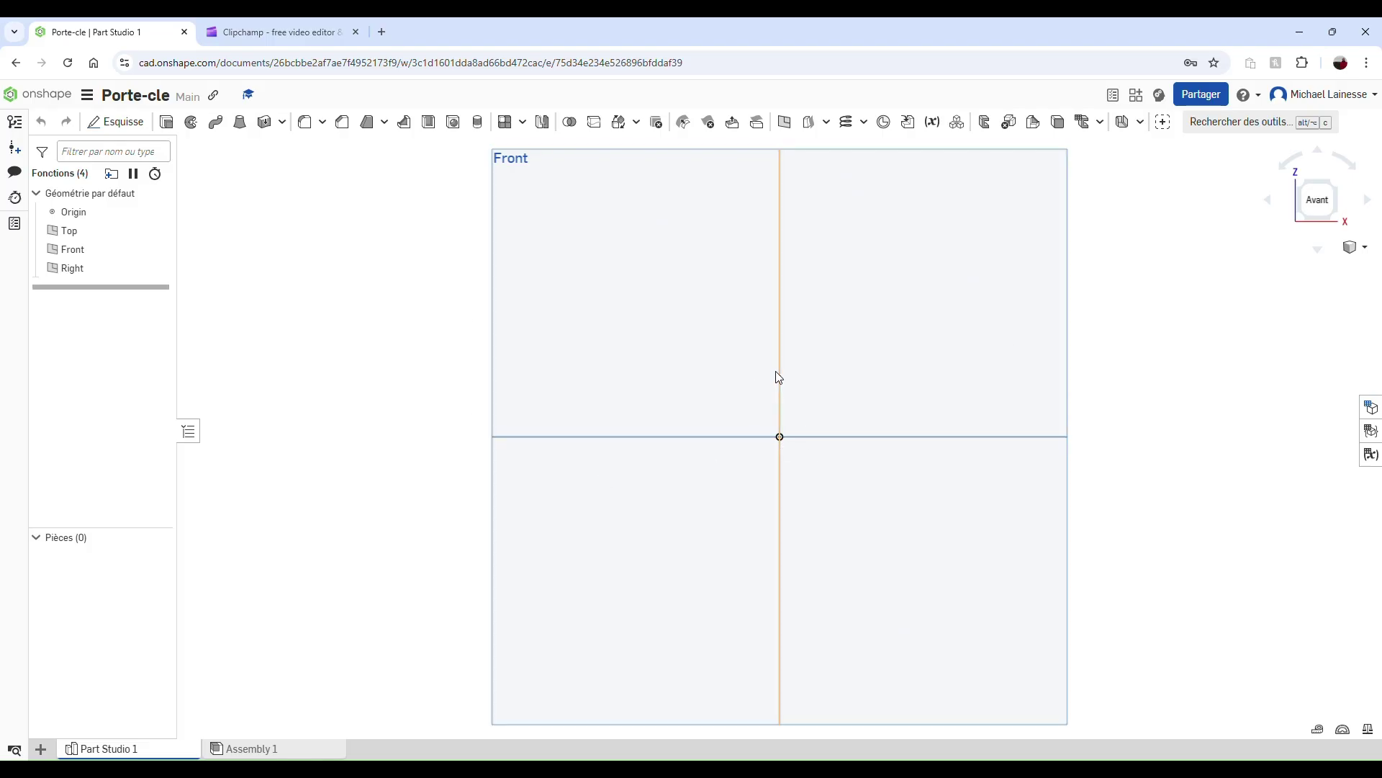
click(1341, 190)
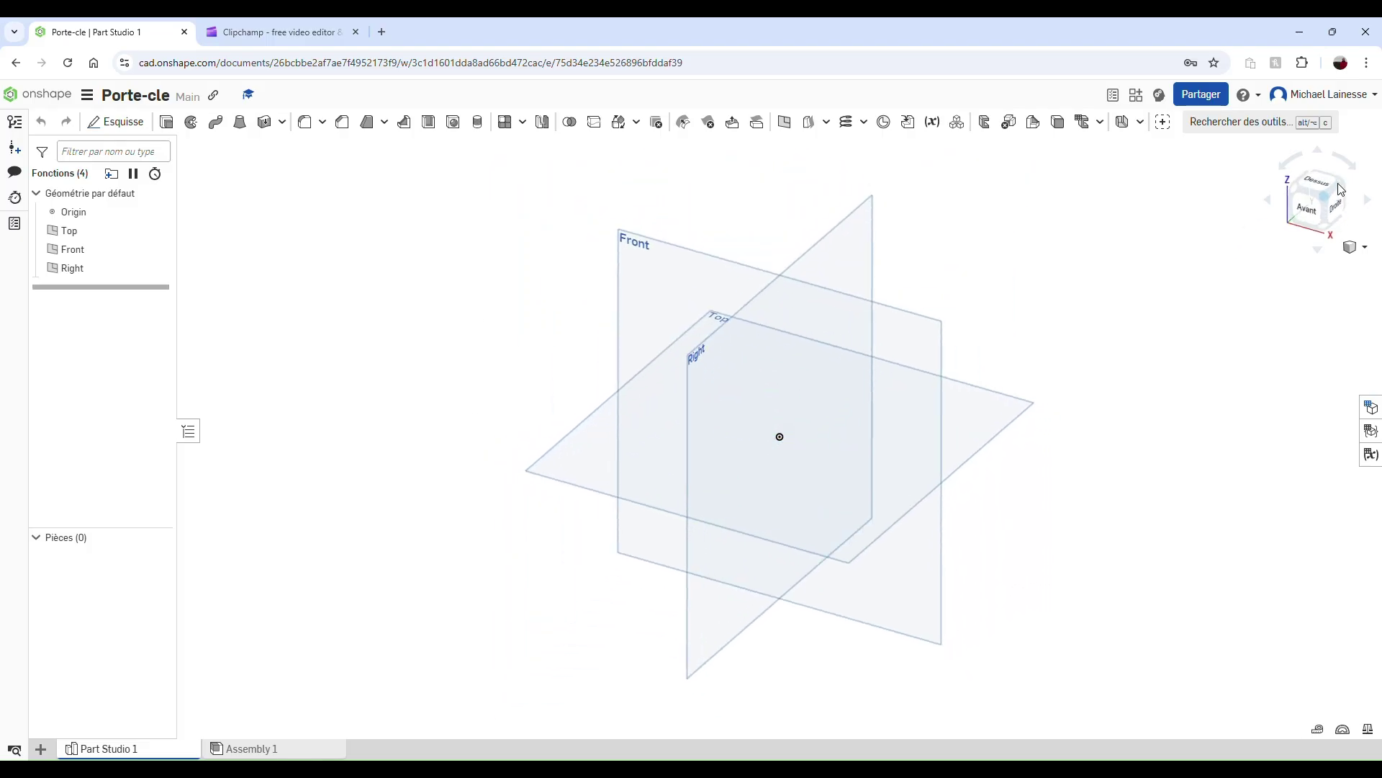
click(1329, 210)
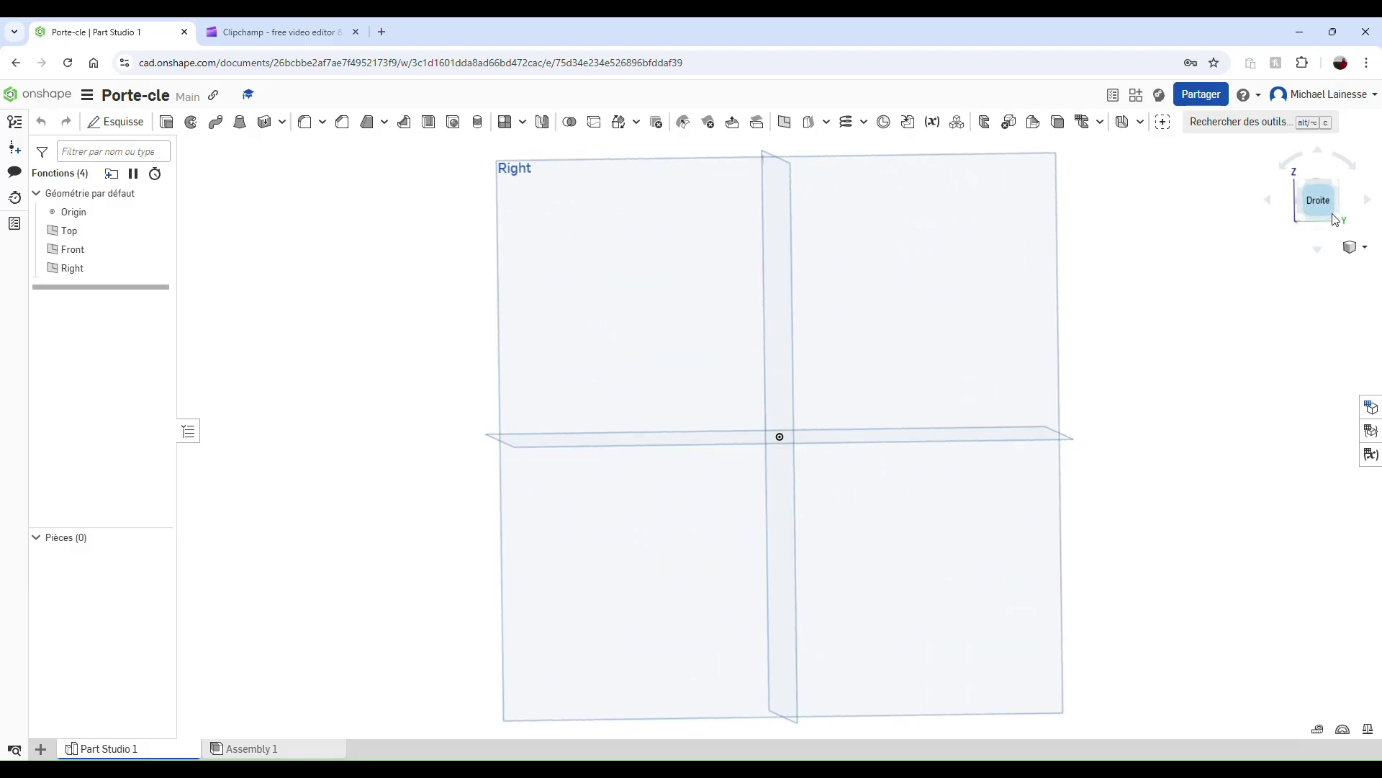
click(1336, 215)
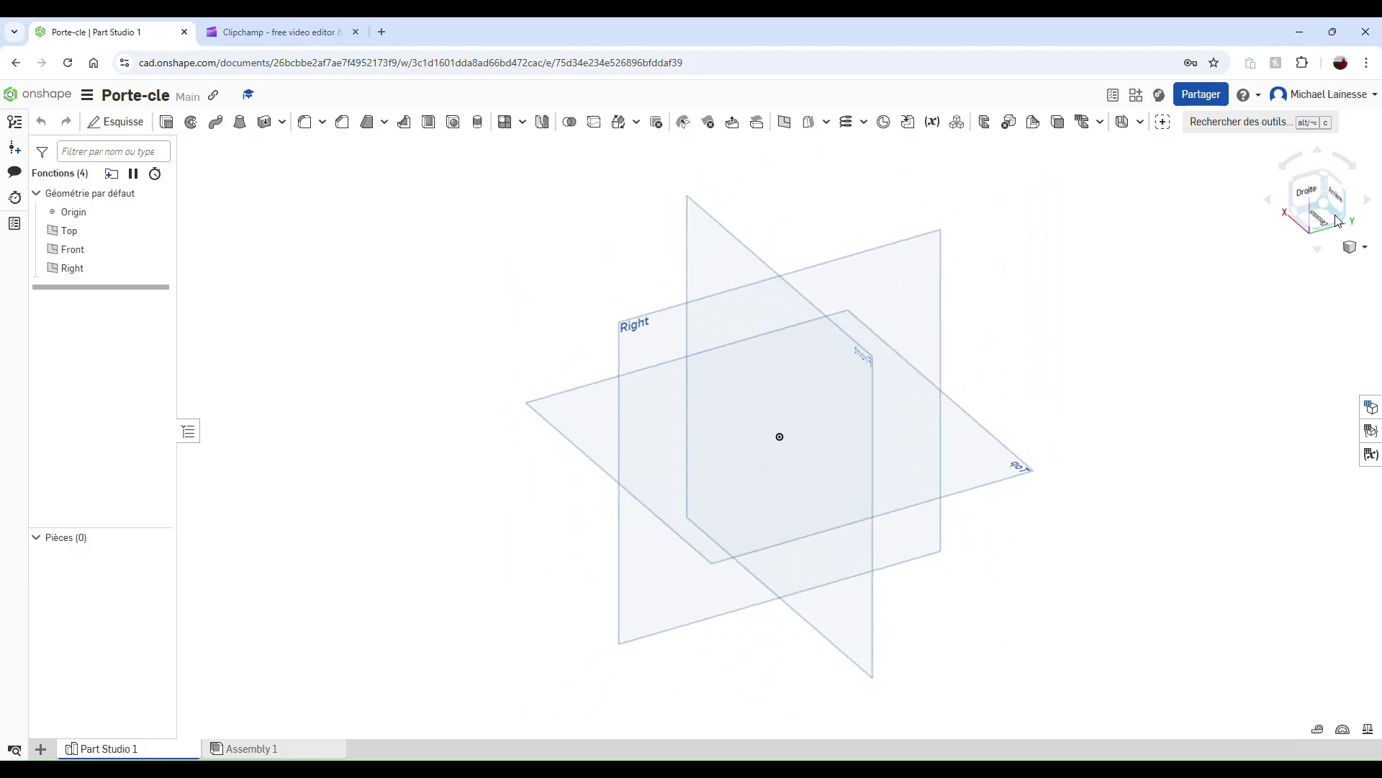
click(1335, 200)
click(1334, 186)
click(1335, 187)
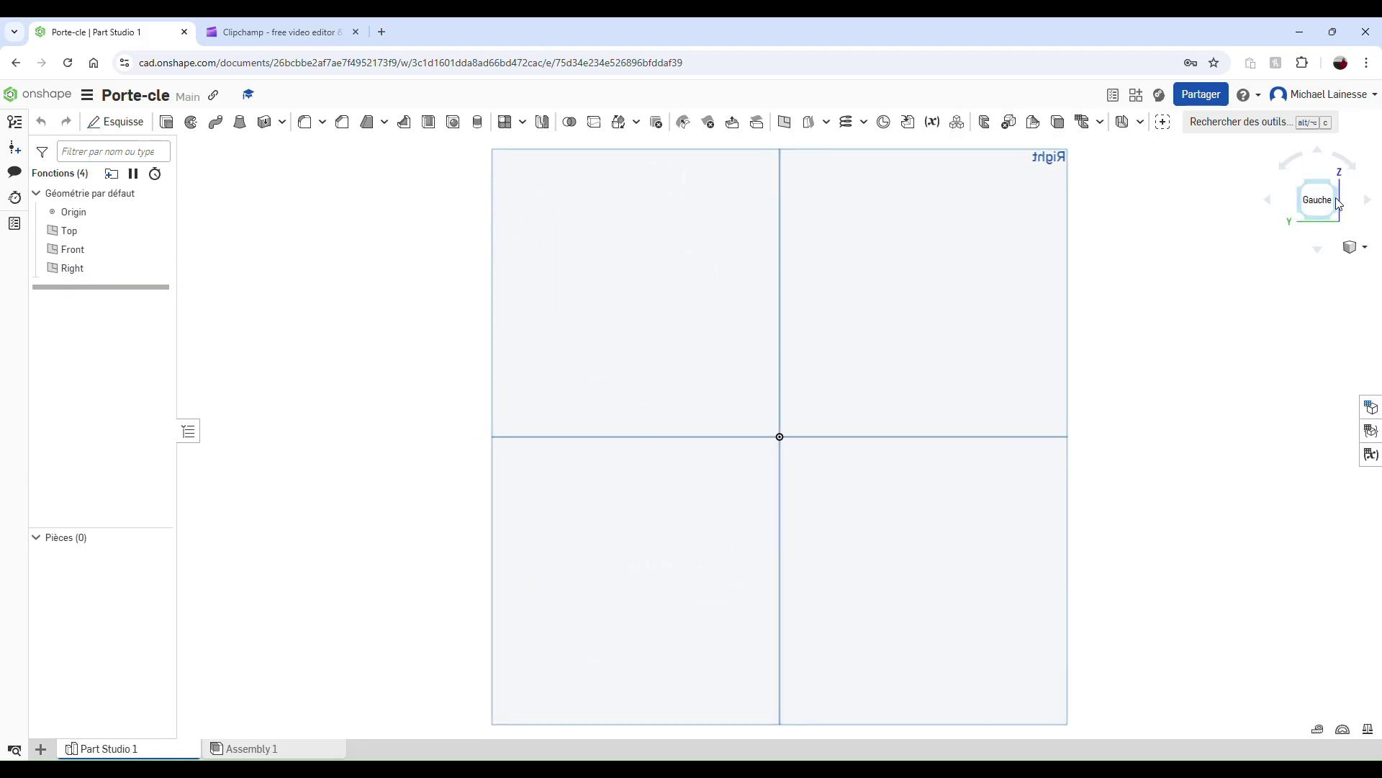
click(1337, 193)
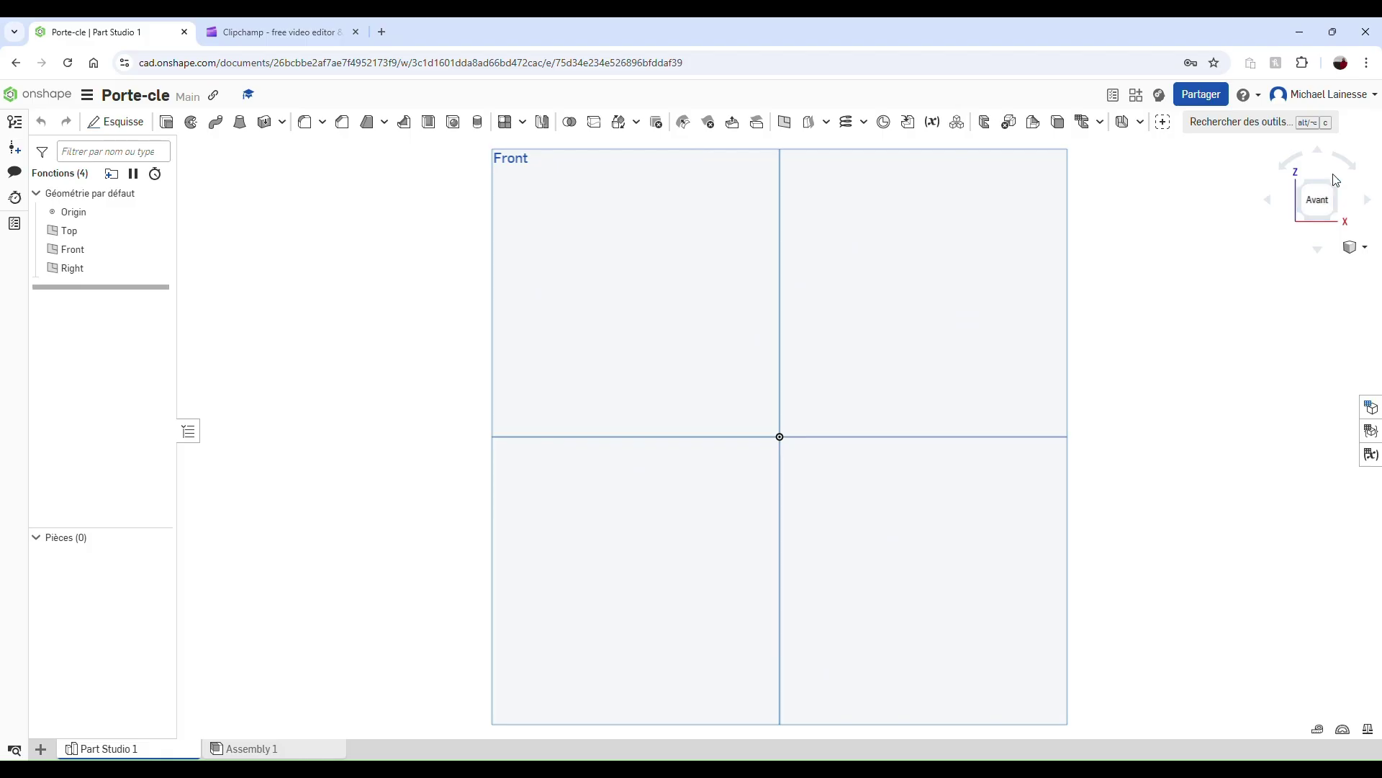
click(1336, 180)
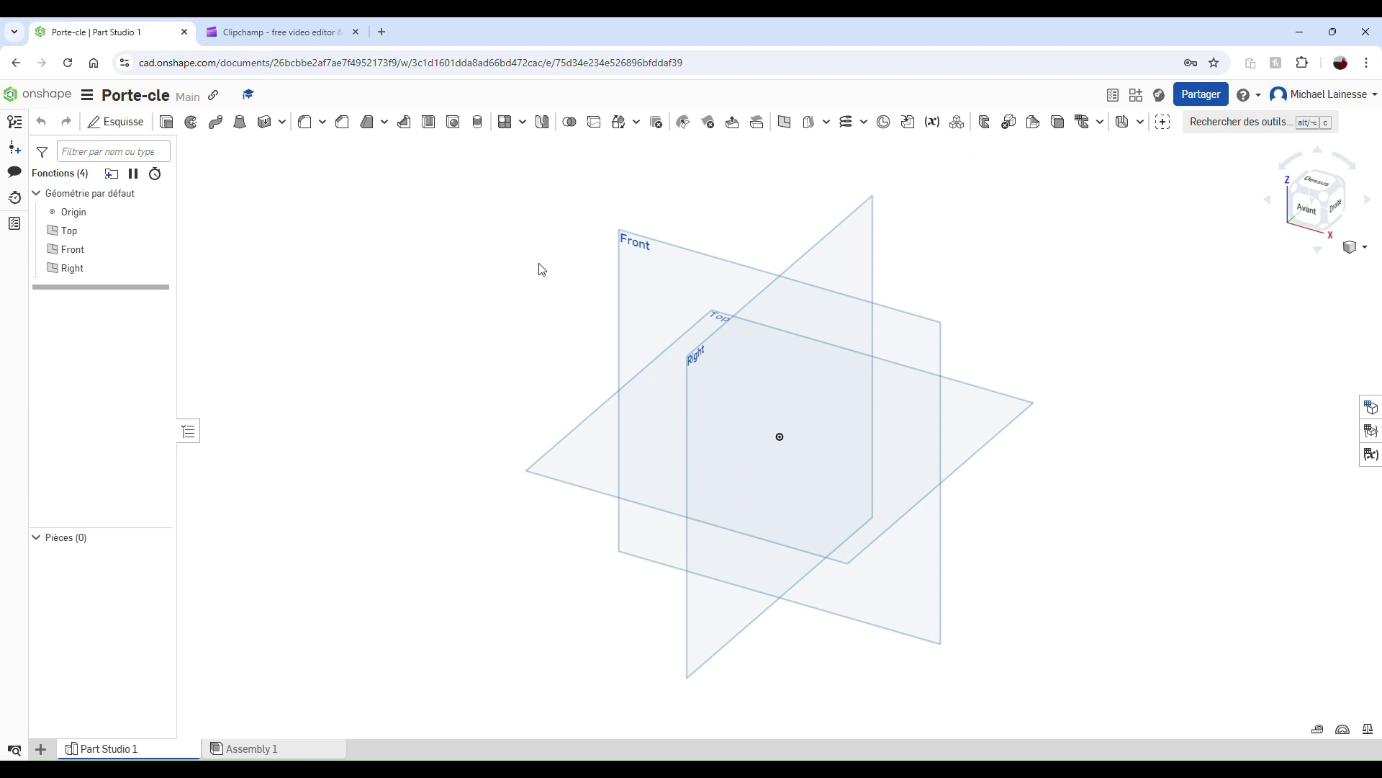
Orbit the default planes freely, look at them from the top and other sides, and restore the isometric view
drag(475, 211, 423, 218)
right_drag(607, 321, 681, 269)
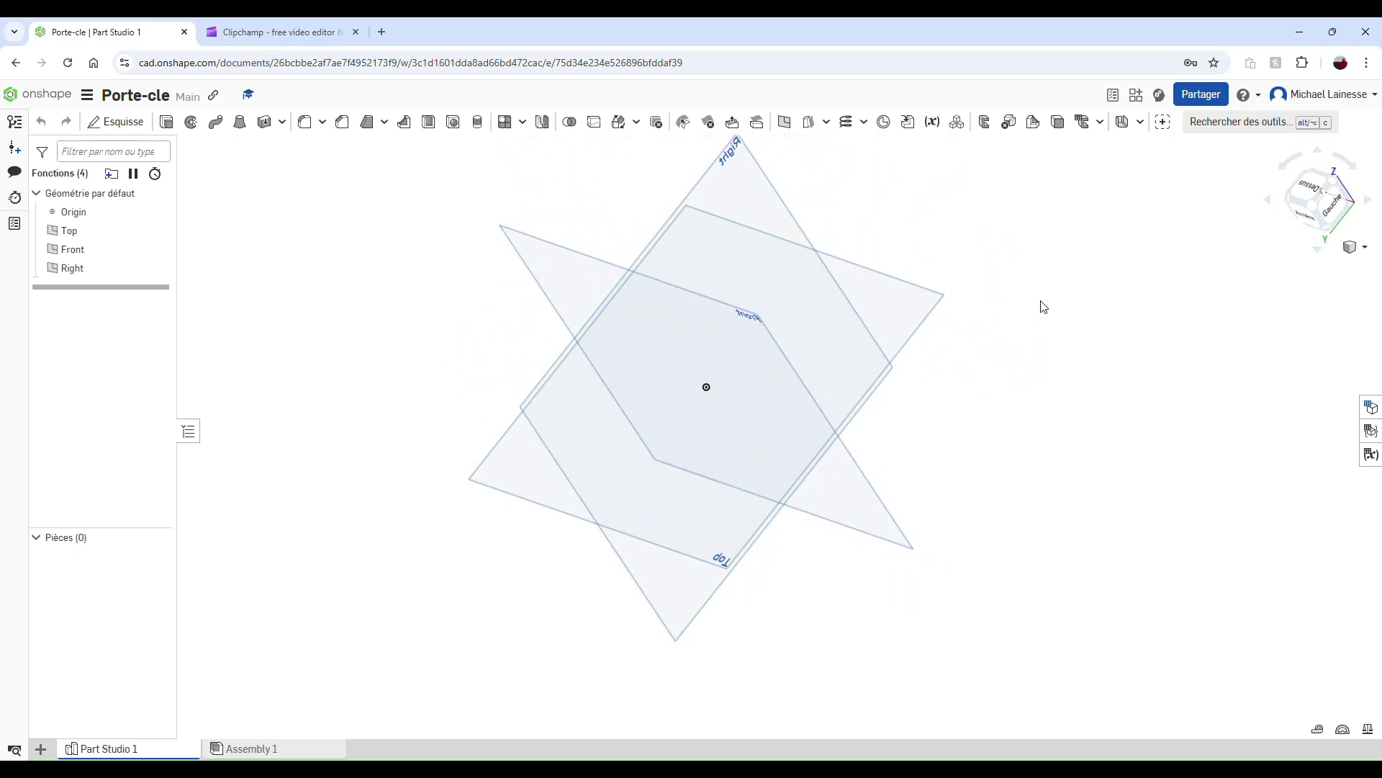
click(1316, 194)
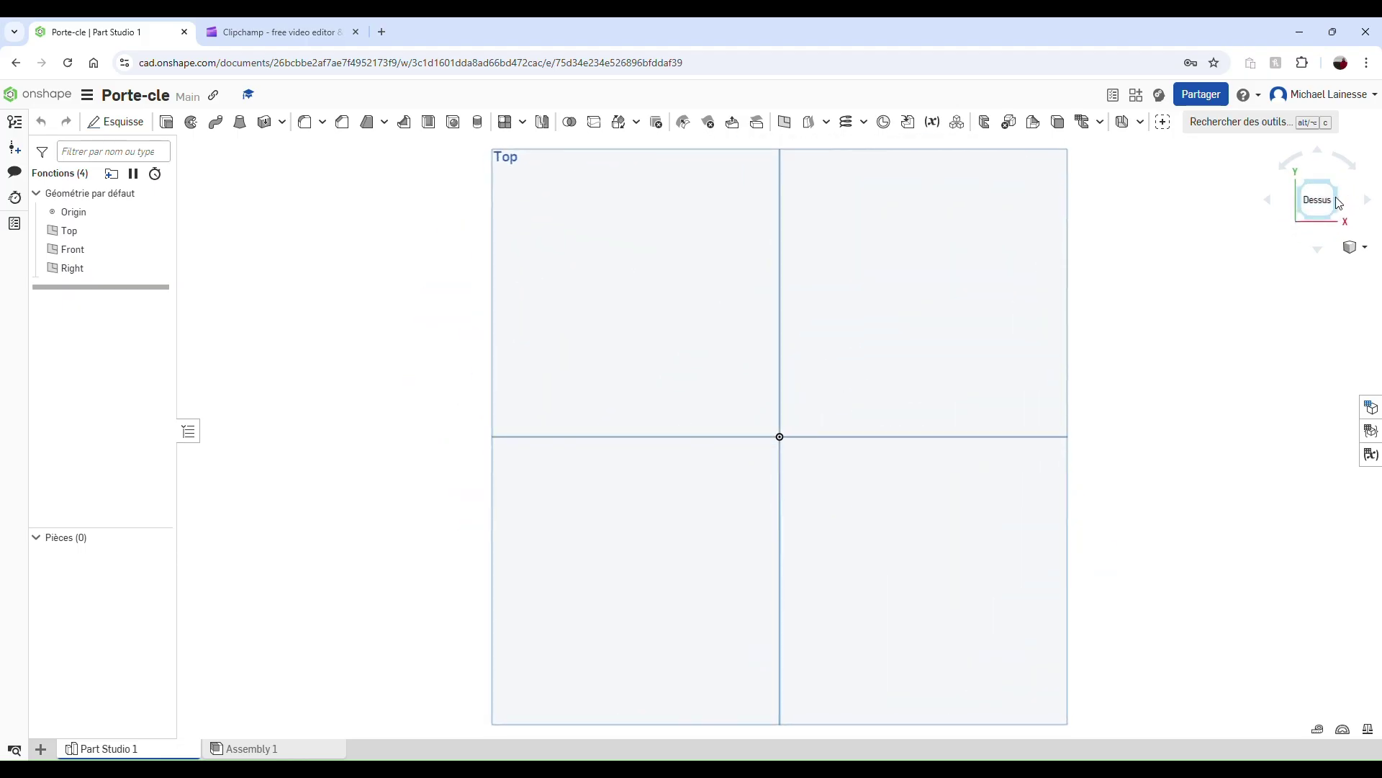
click(1337, 197)
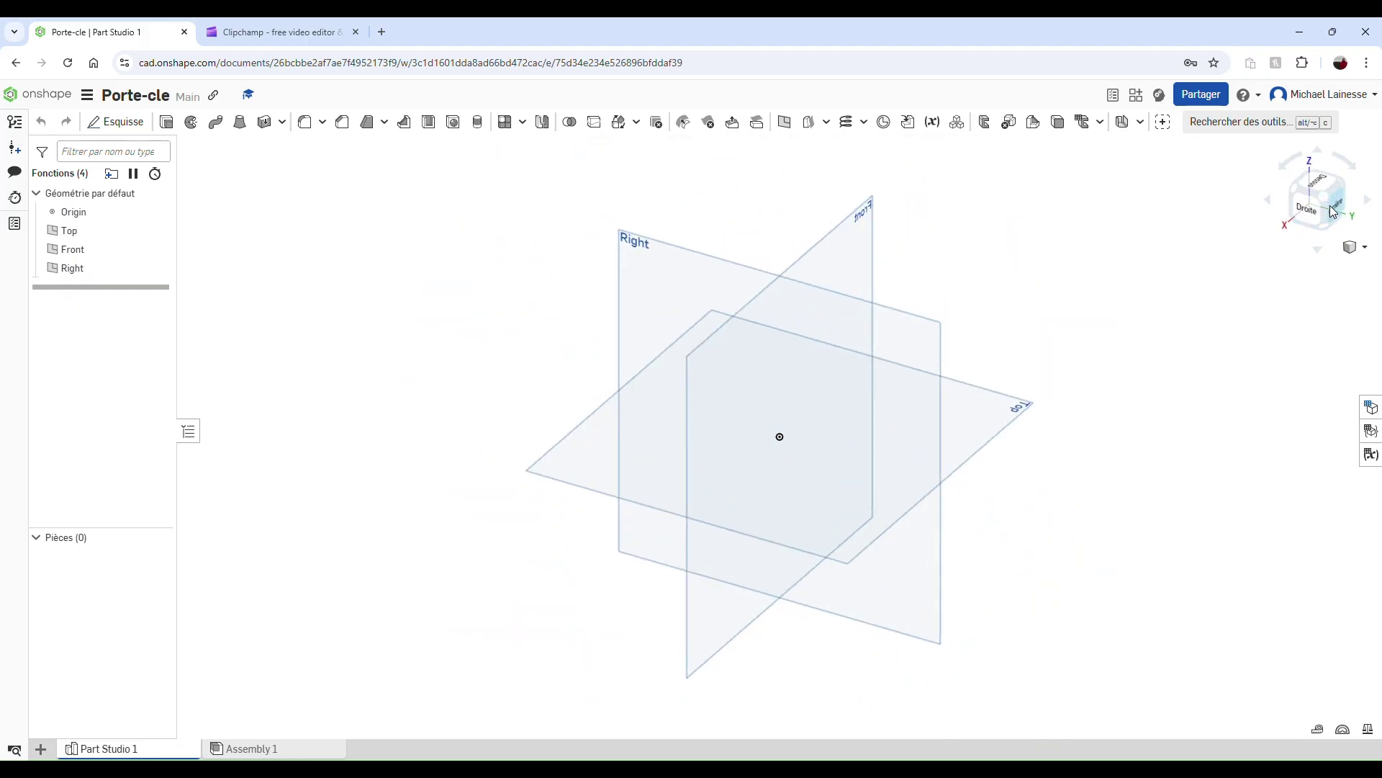
click(1302, 209)
click(1300, 205)
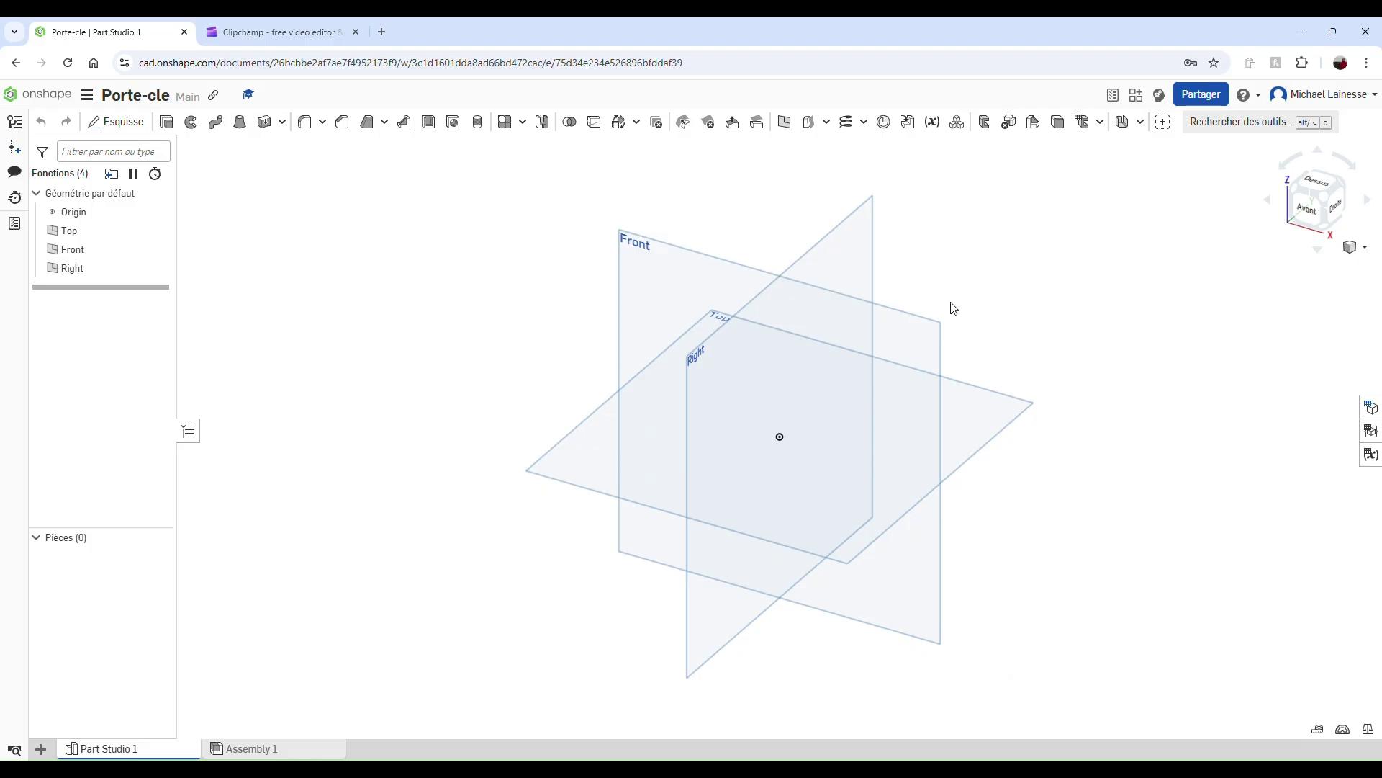
Pan across the default planes and zoom in and out to examine them at different scales
mouse_move(957, 321)
middle_down()
mouse_move(867, 305)
mouse_move(593, 314)
mouse_move(1047, 323)
mouse_move(658, 257)
mouse_move(1006, 401)
mouse_move(919, 293)
mouse_move(941, 300)
middle_up()
scroll(778, 354, down, 5)
scroll(777, 354, up, 5)
scroll(777, 355, up, 4)
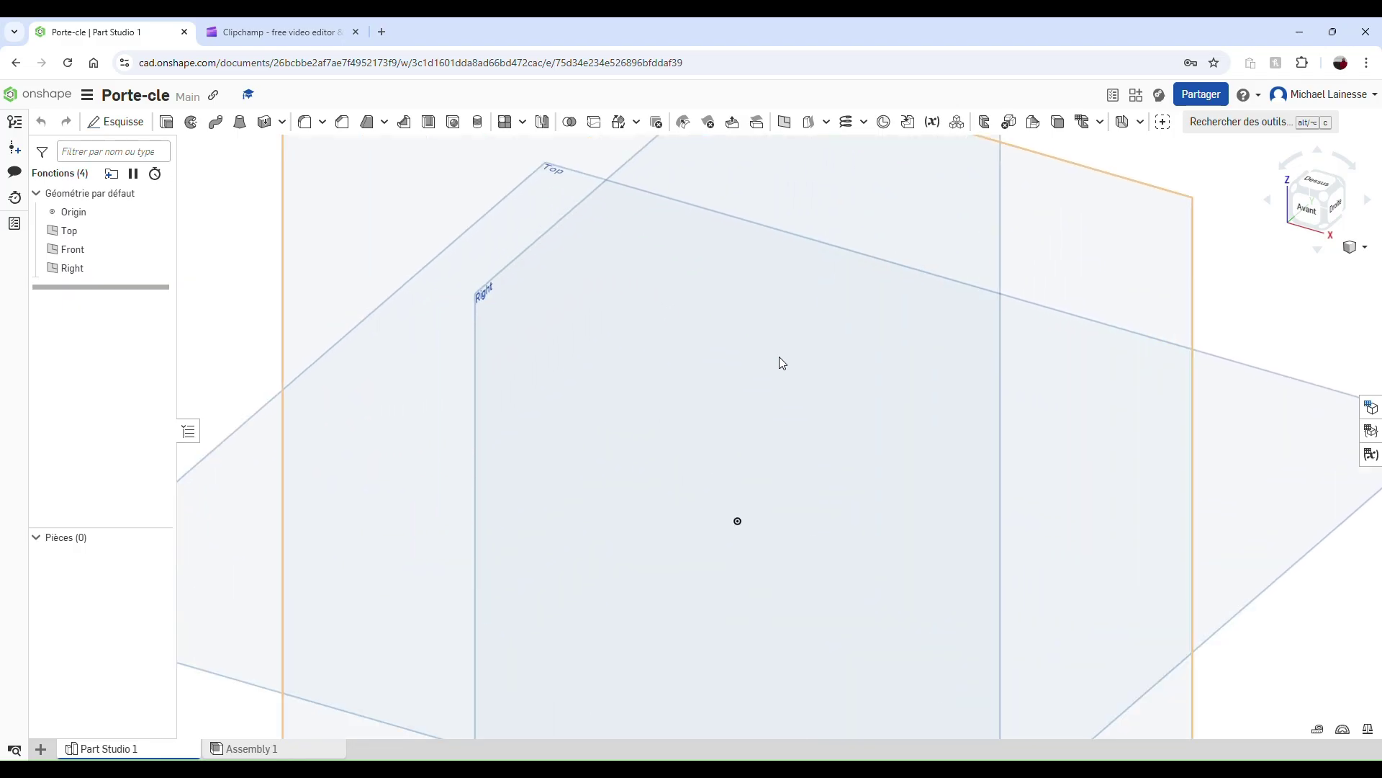
scroll(779, 357, down, 6)
scroll(779, 356, up, 5)
scroll(779, 356, down, 3)
scroll(779, 356, down, 5)
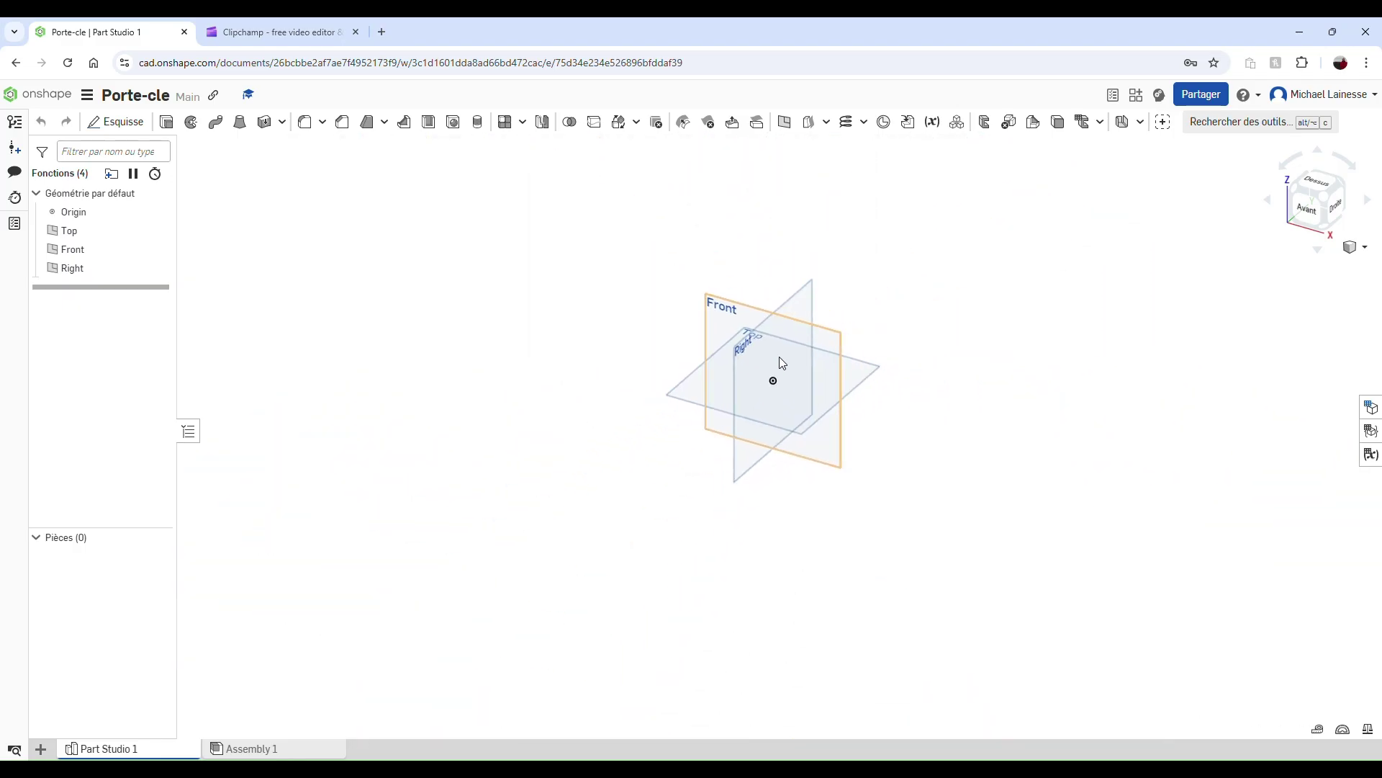
scroll(779, 356, up, 7)
scroll(779, 357, down, 3)
scroll(779, 357, down, 1)
scroll(779, 356, up, 2)
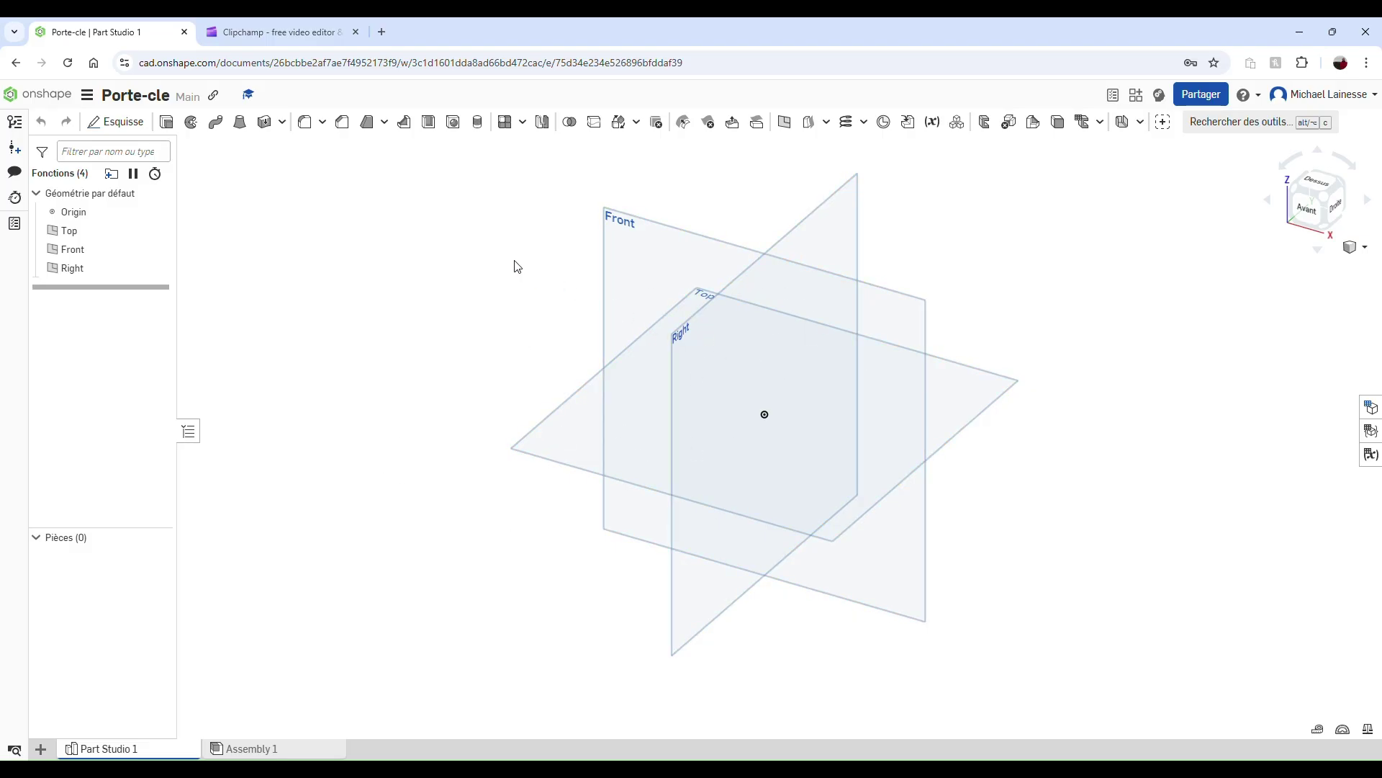
click(122, 125)
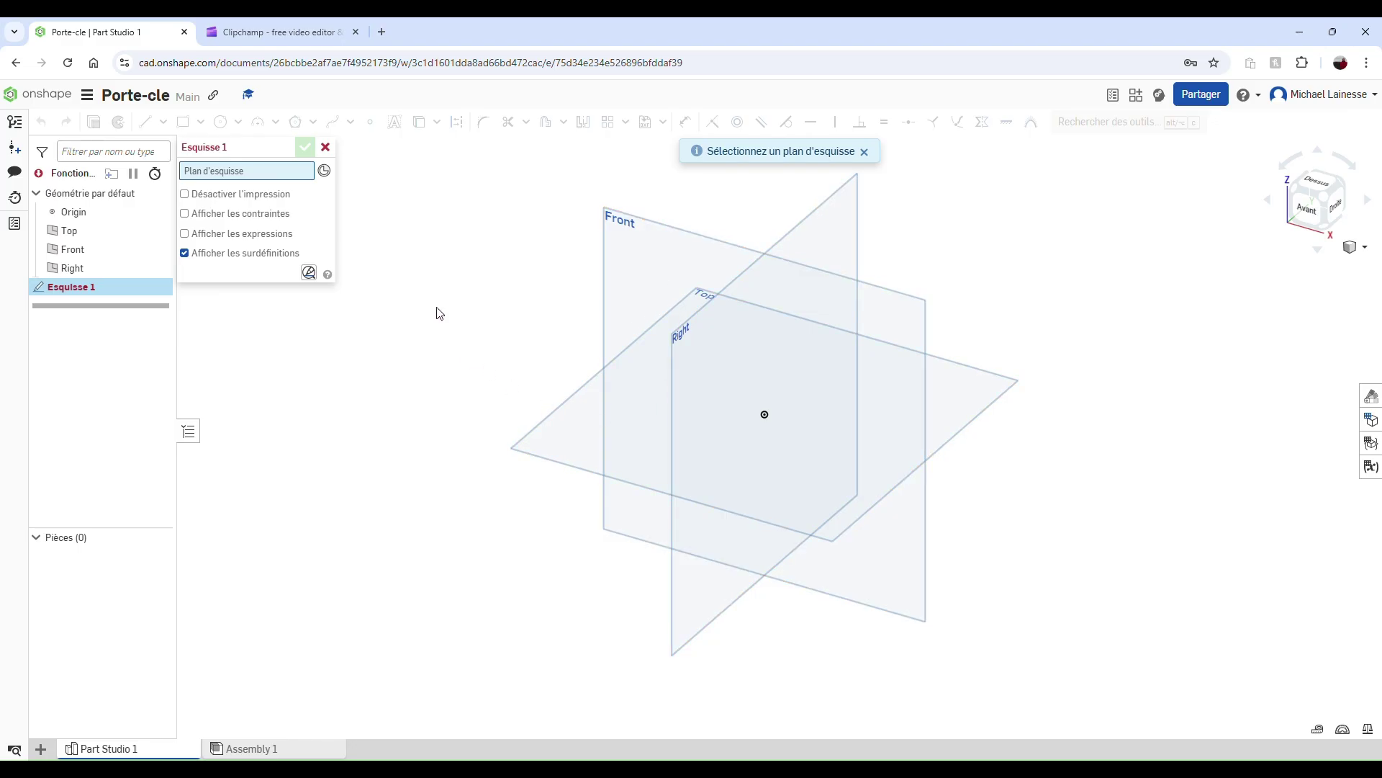
click(551, 435)
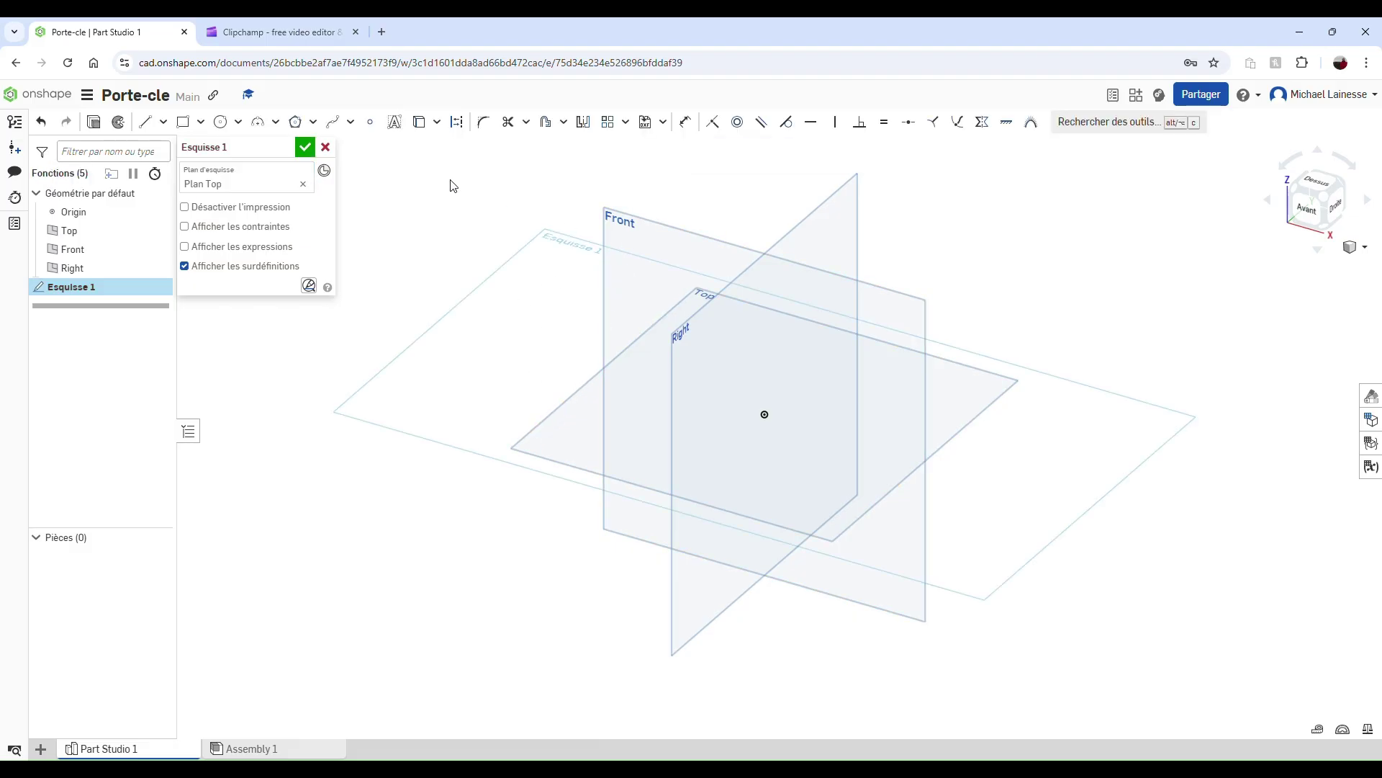
click(326, 148)
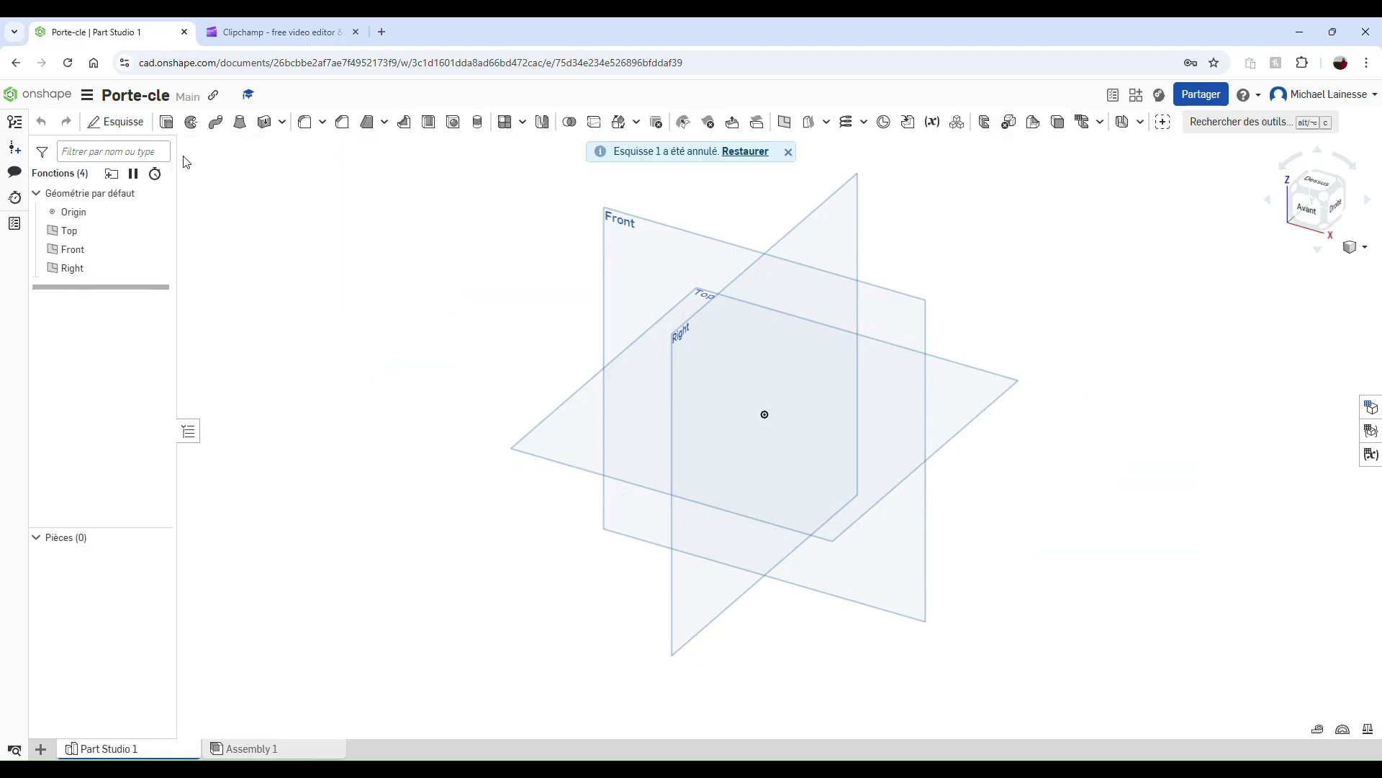
Create an empty sketch on the Right plane and accept it
click(139, 133)
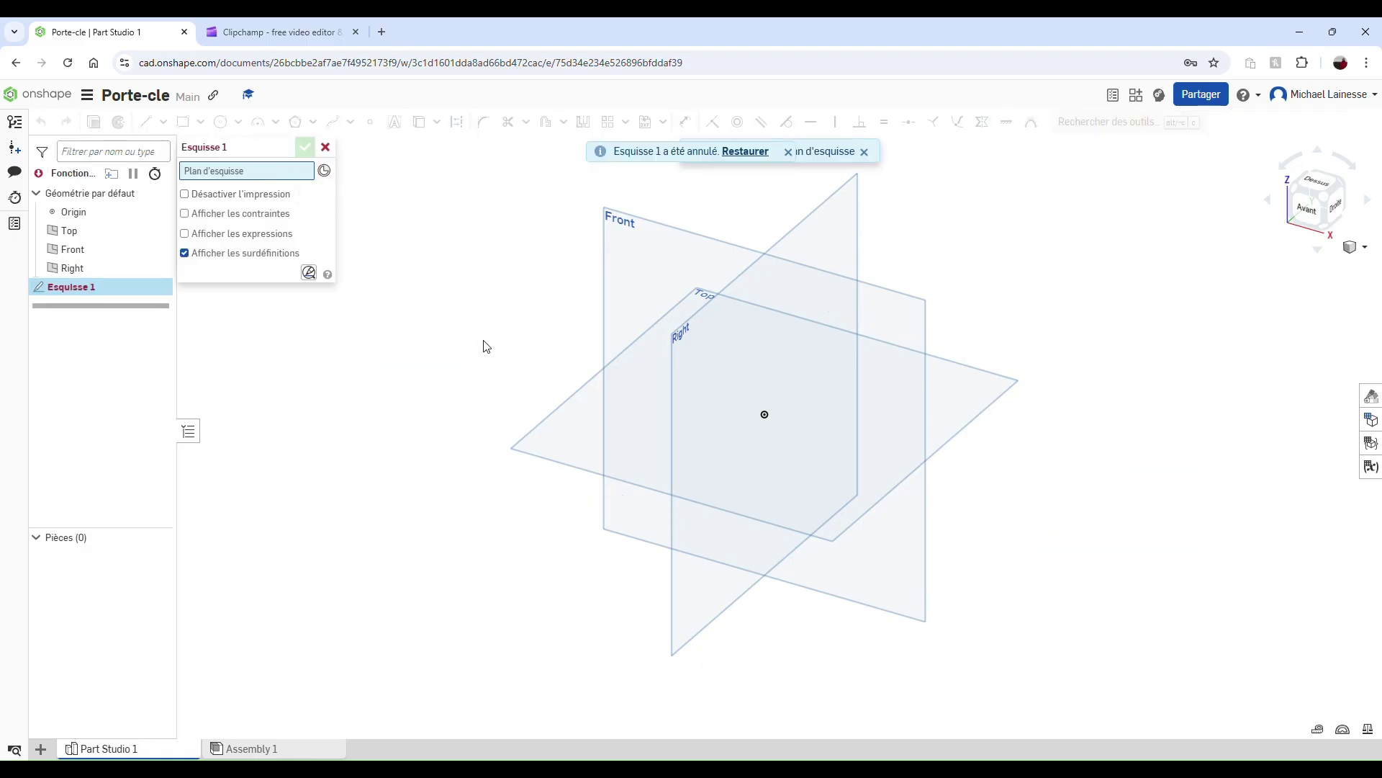
click(701, 347)
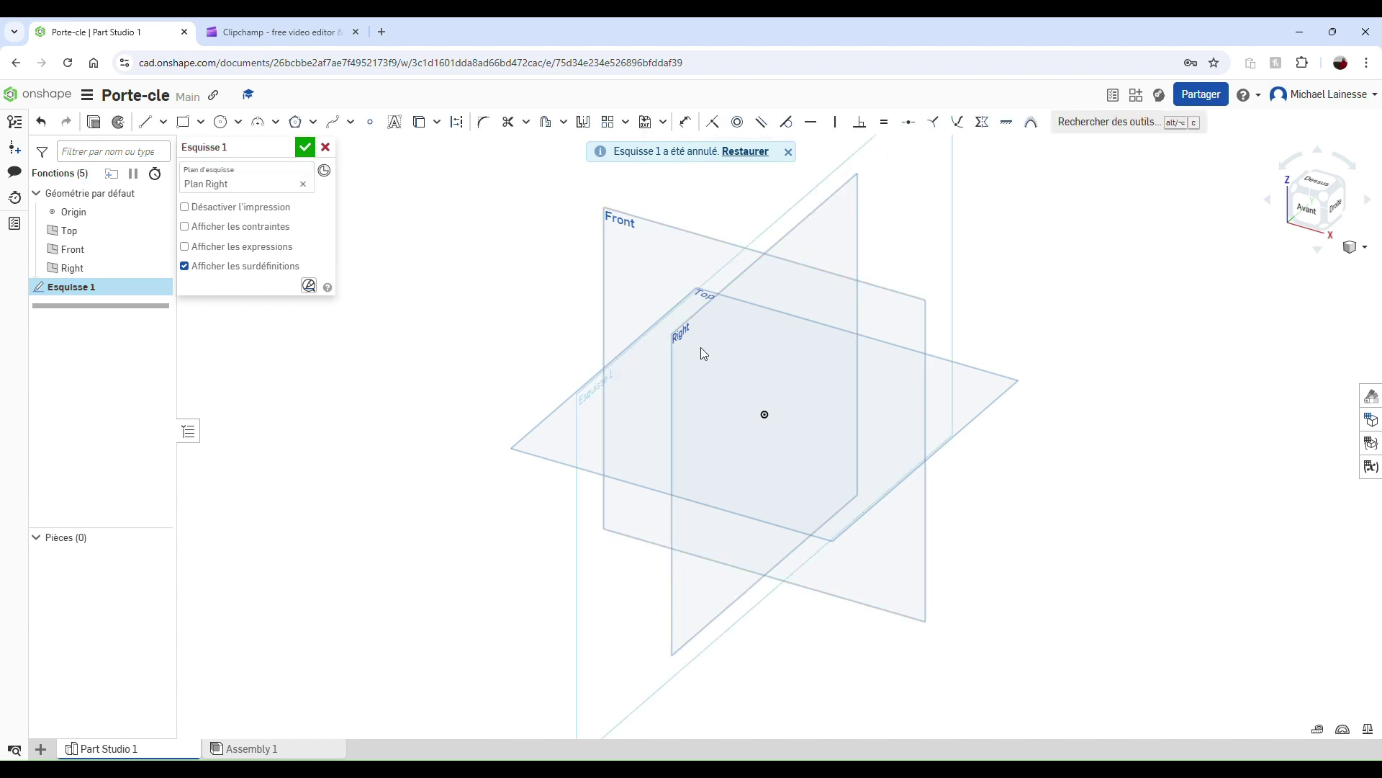
click(304, 146)
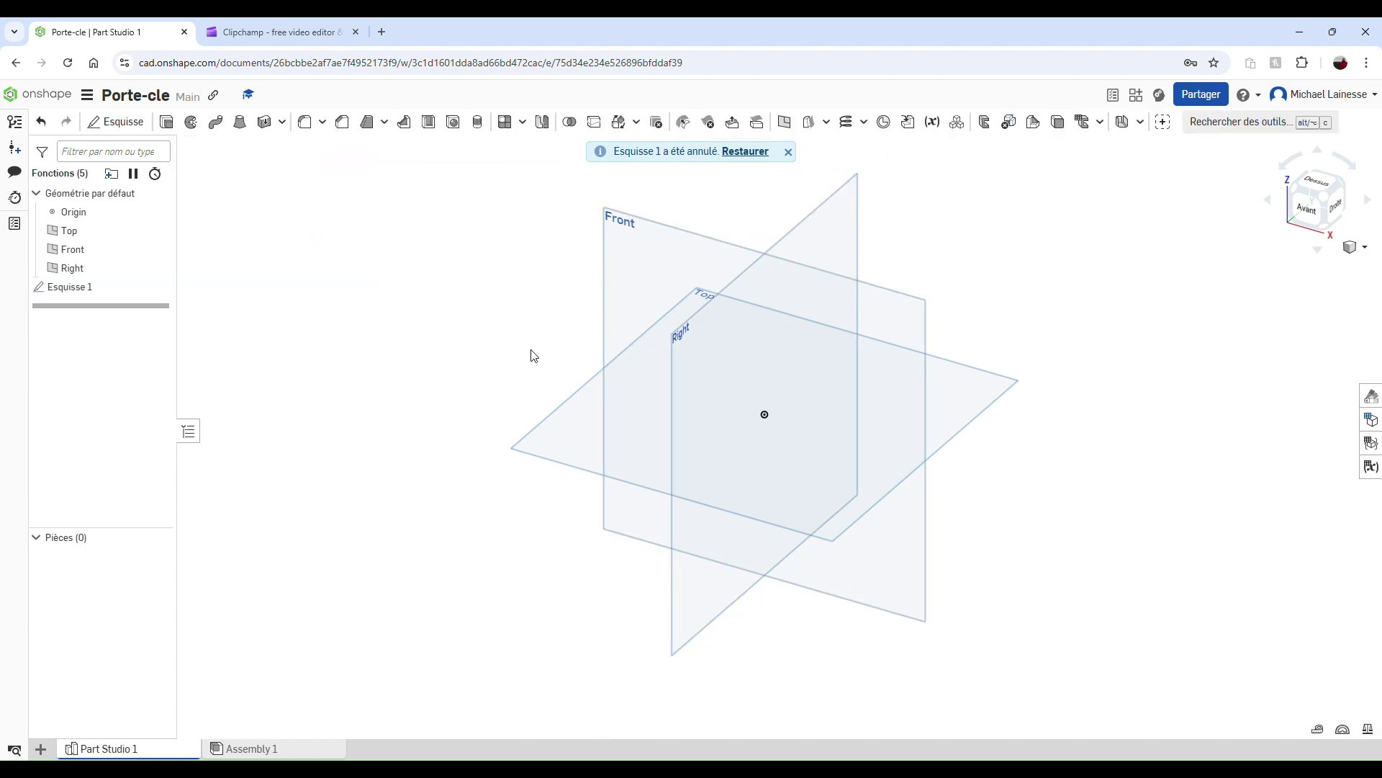
Delete the empty Right-plane sketch from the feature list
click(85, 288)
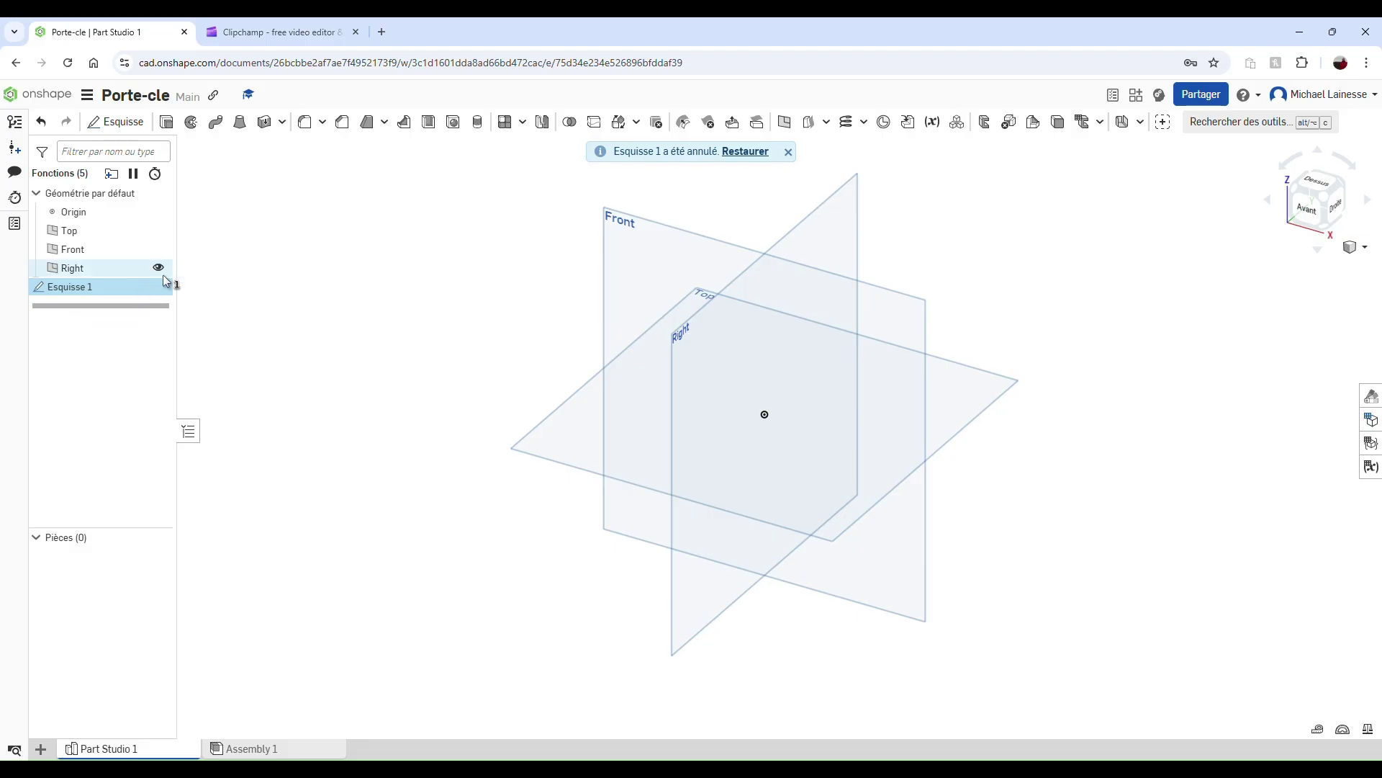
right_click(125, 286)
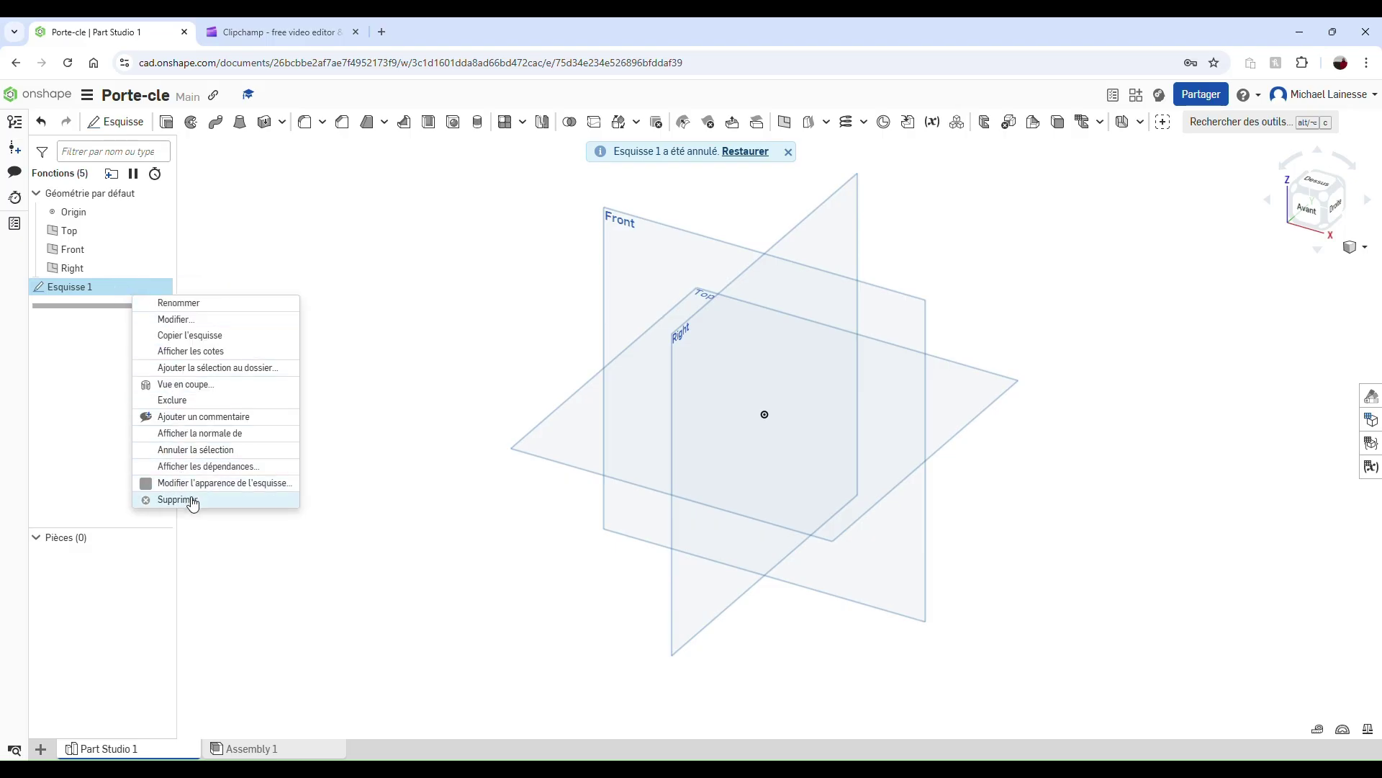
click(76, 318)
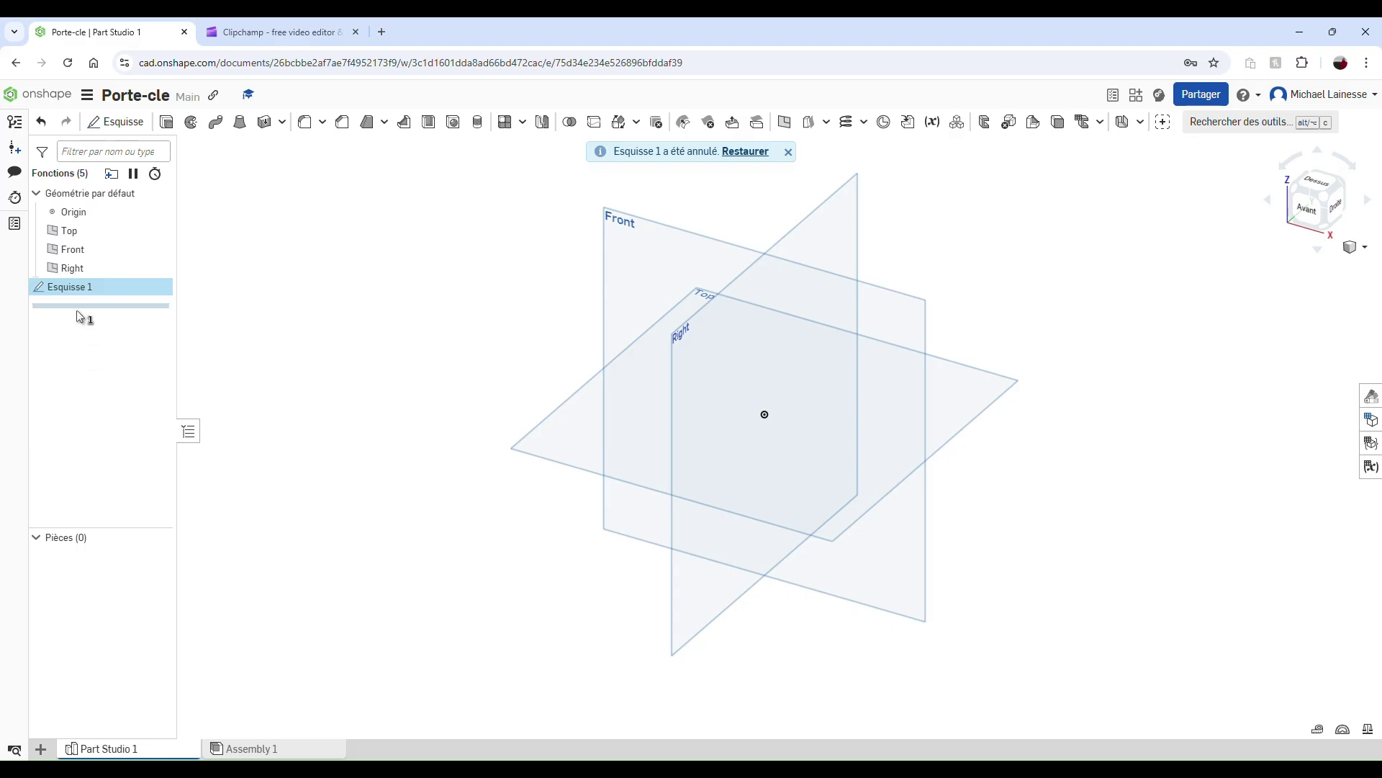
mouse_move(77, 314)
mouse_down()
mouse_move(70, 262)
mouse_move(78, 338)
mouse_up()
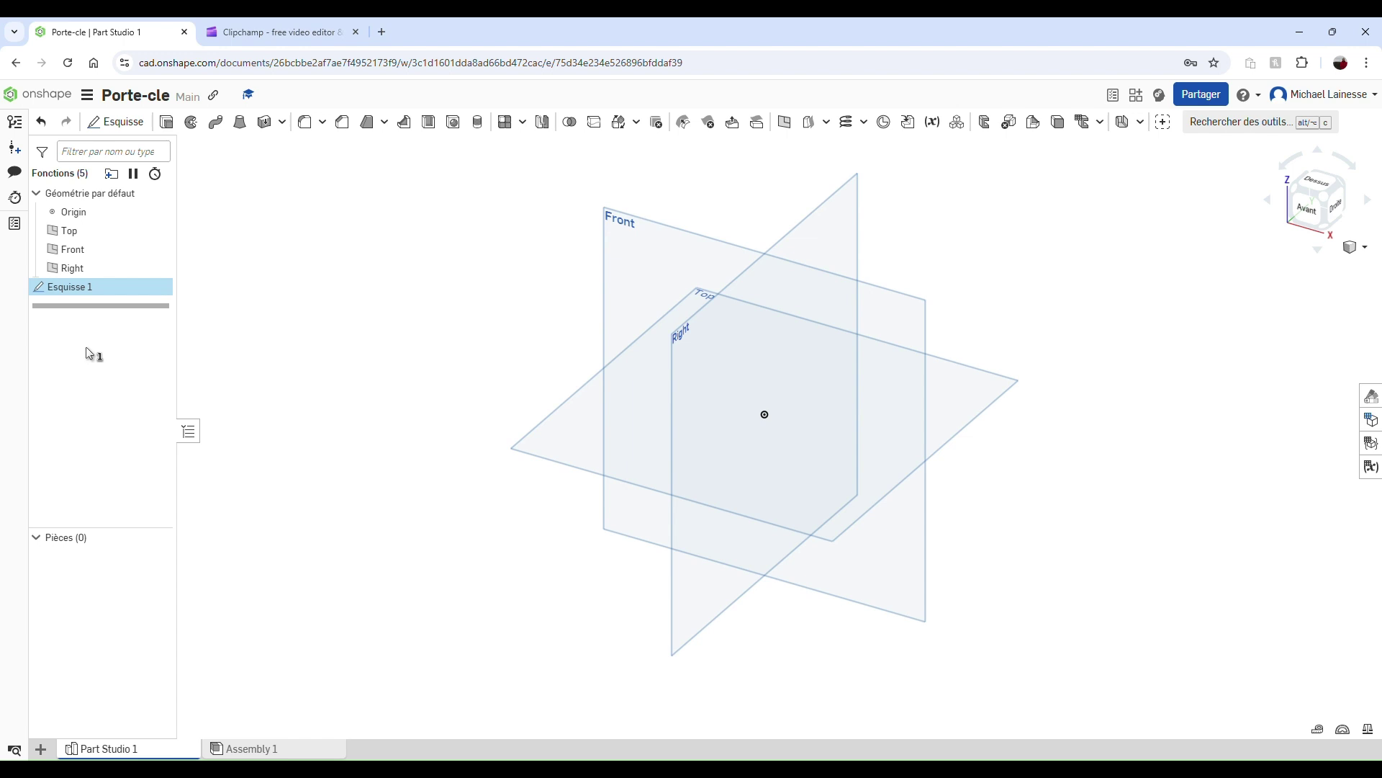
right_click(92, 290)
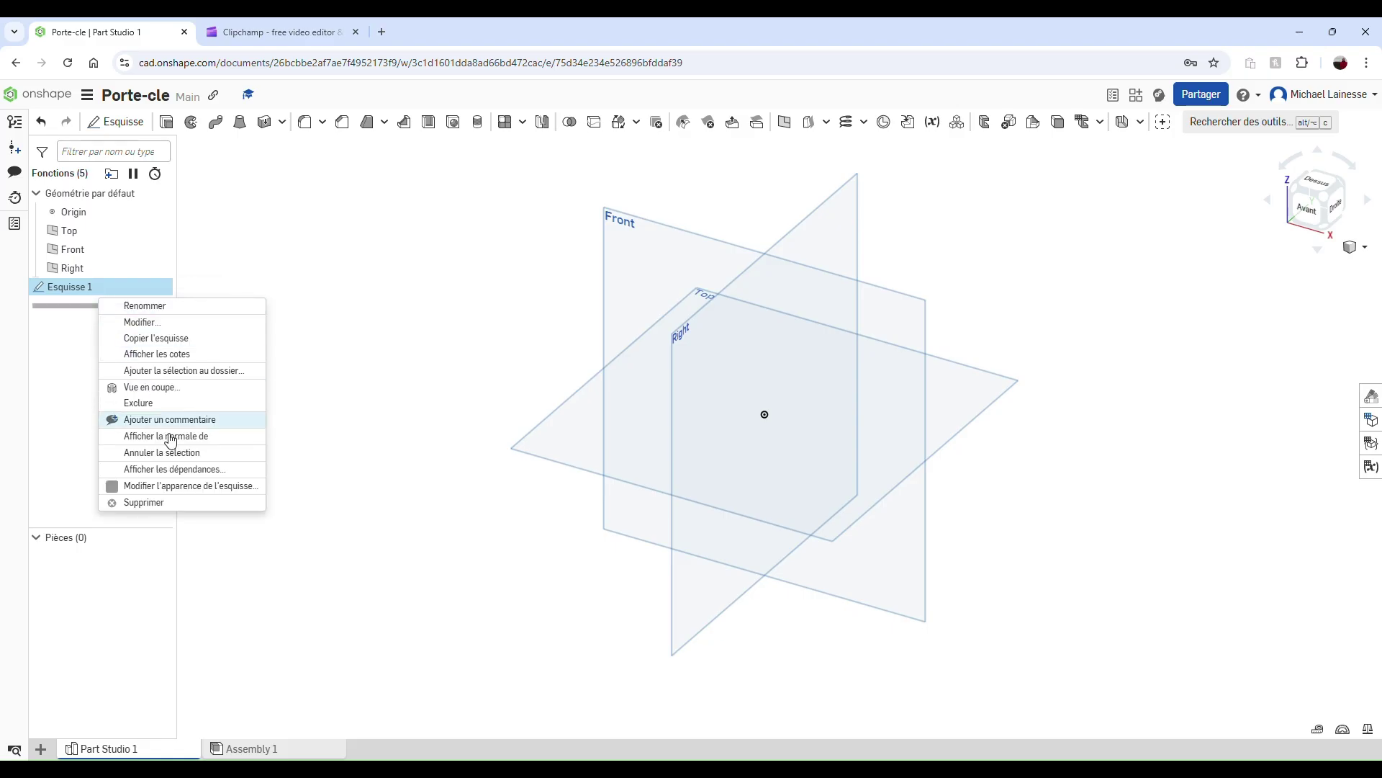
click(198, 506)
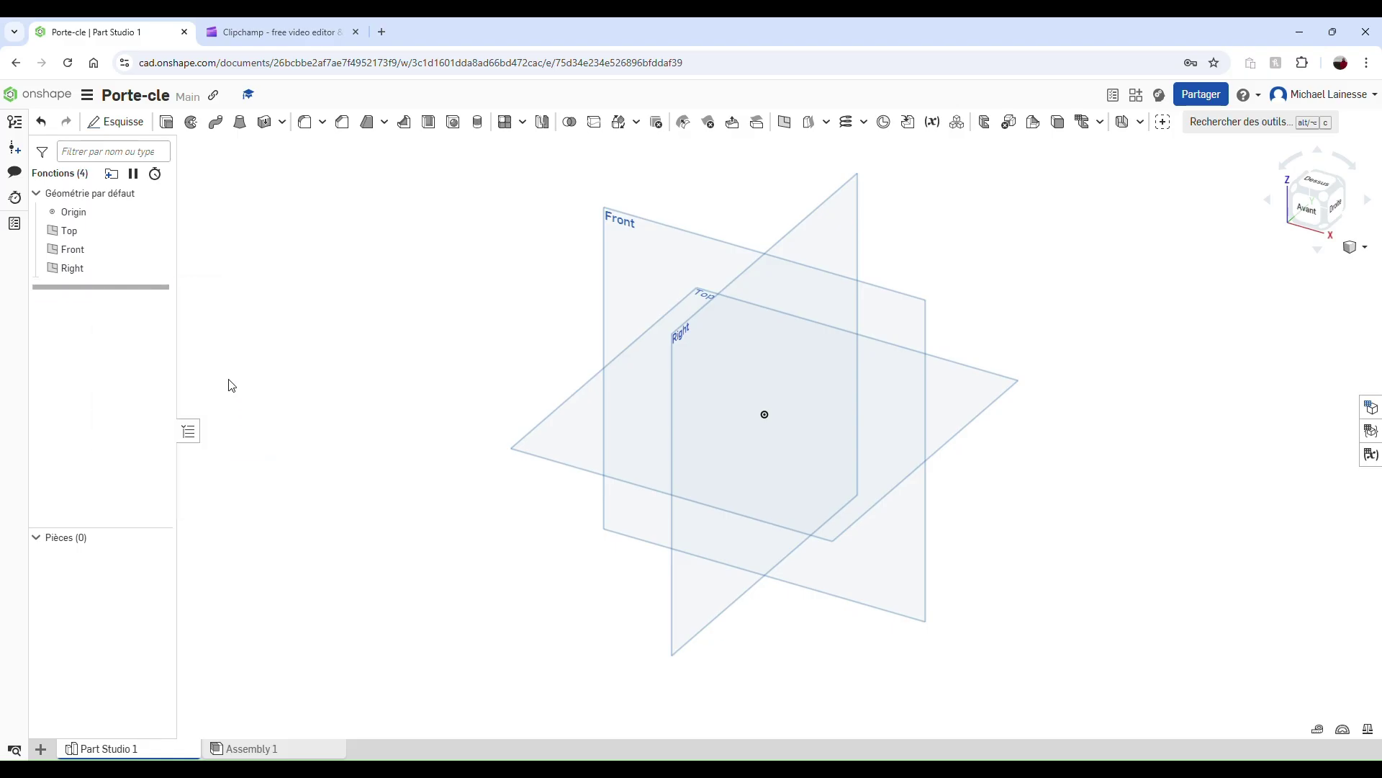
Start a new sketch on the Front plane, check it from the front and return to the isometric view
click(138, 124)
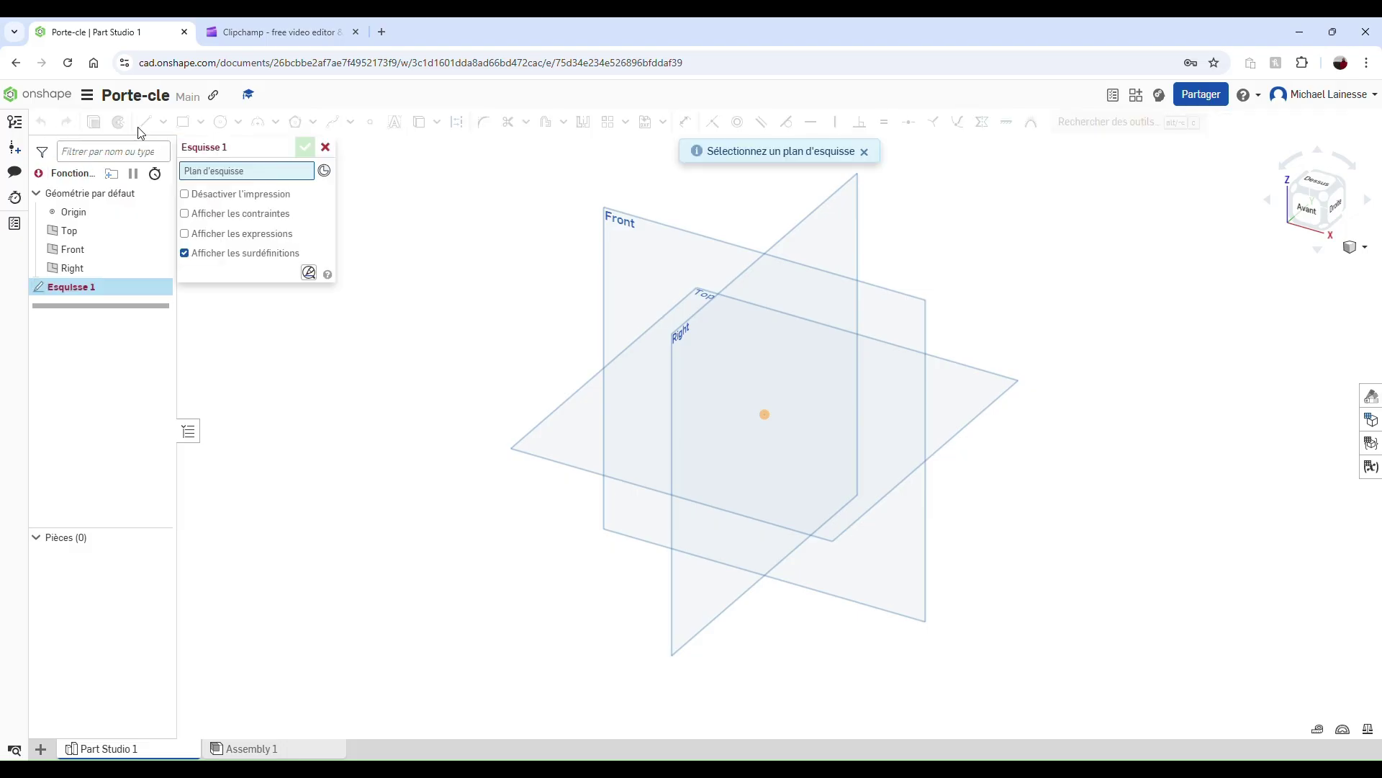
click(617, 270)
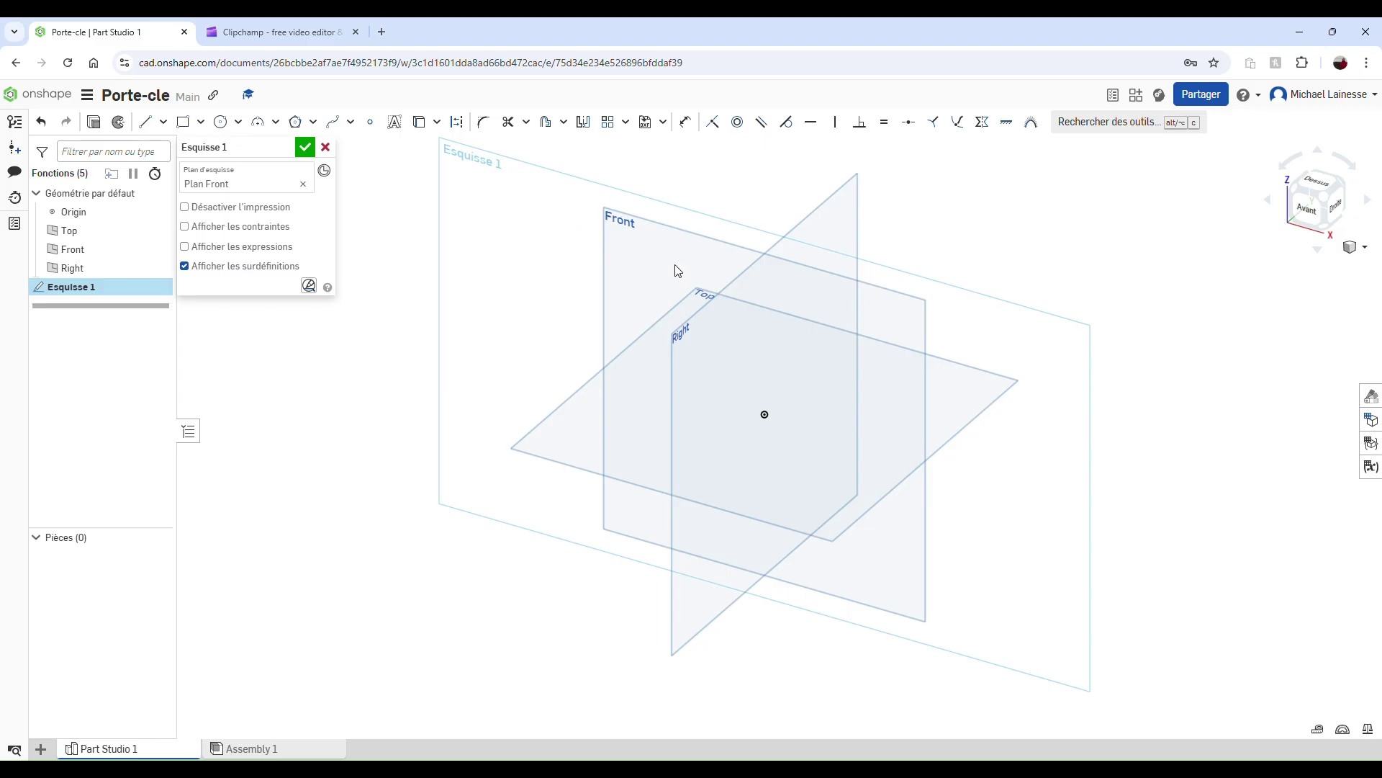
click(1309, 208)
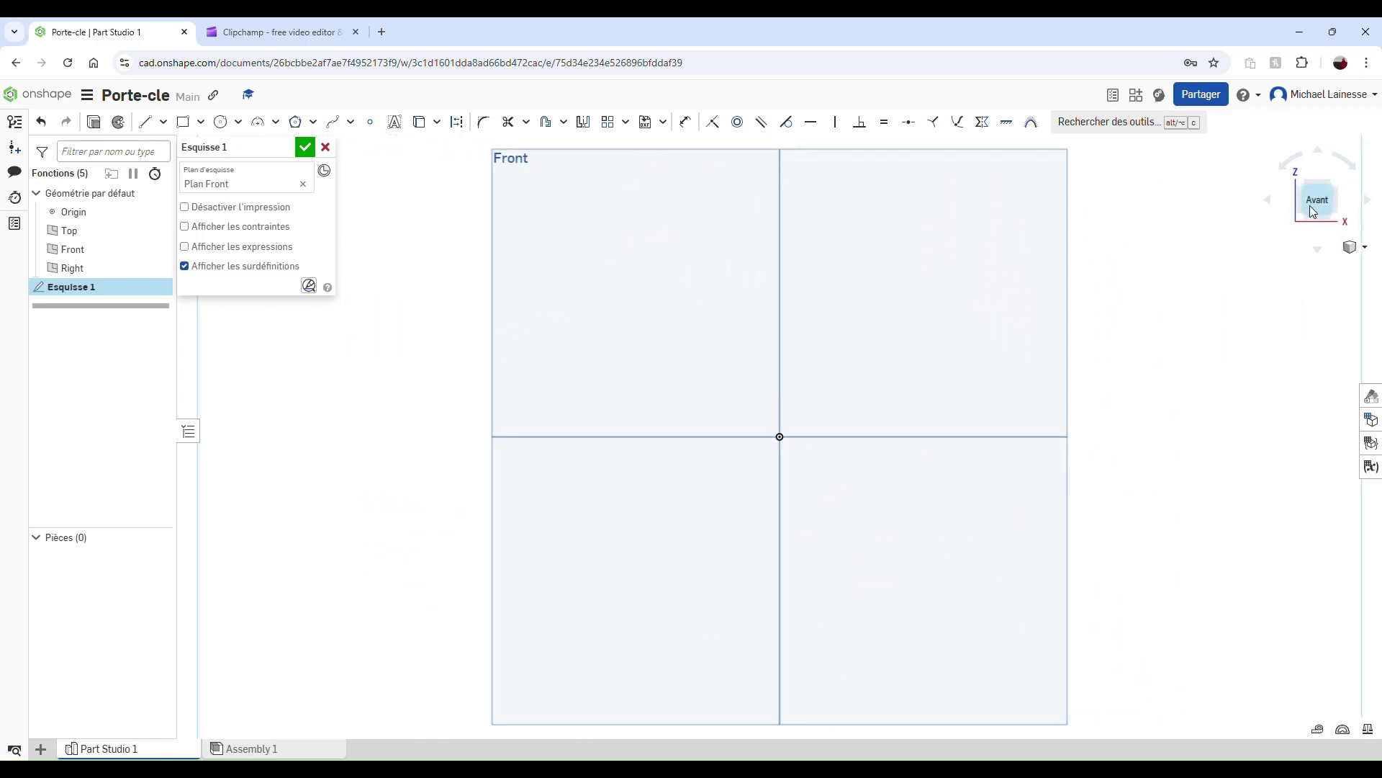
click(1336, 183)
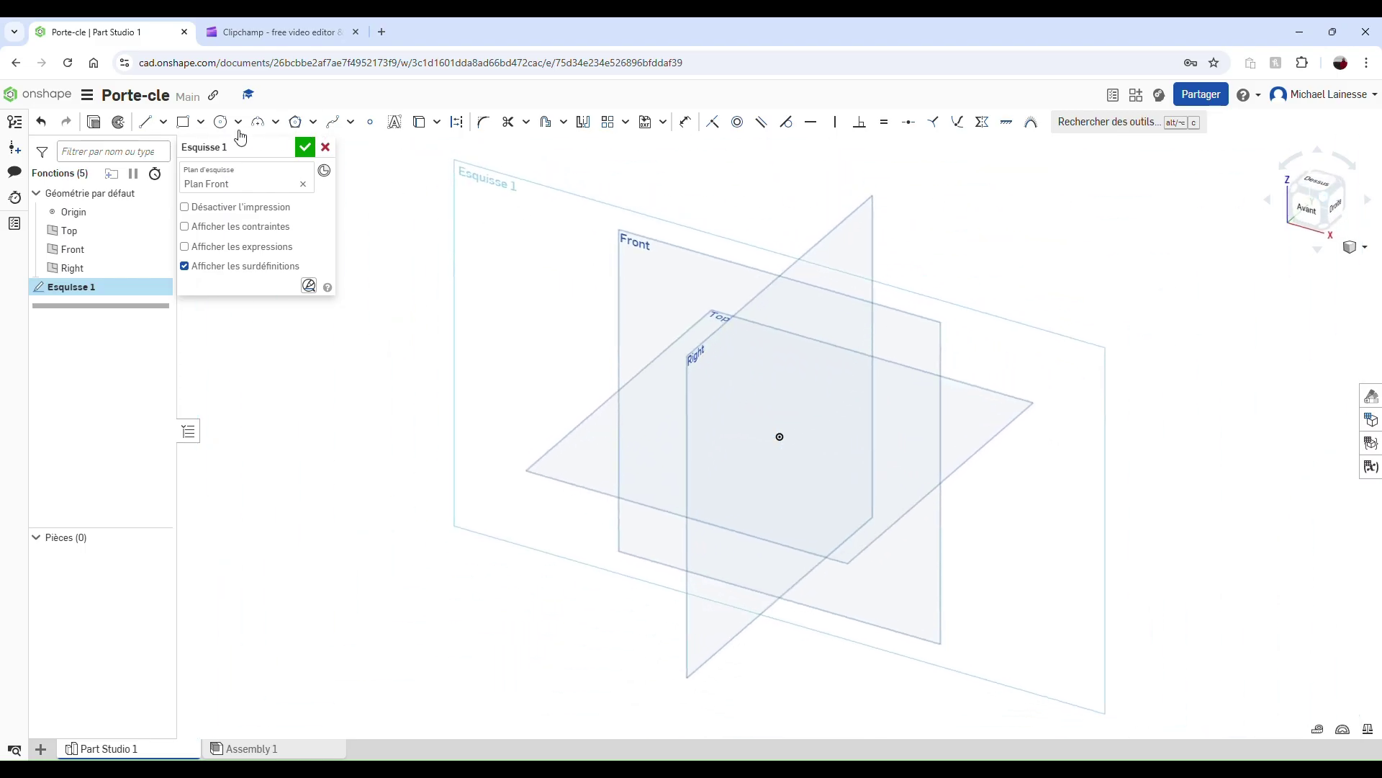
click(201, 124)
click(239, 123)
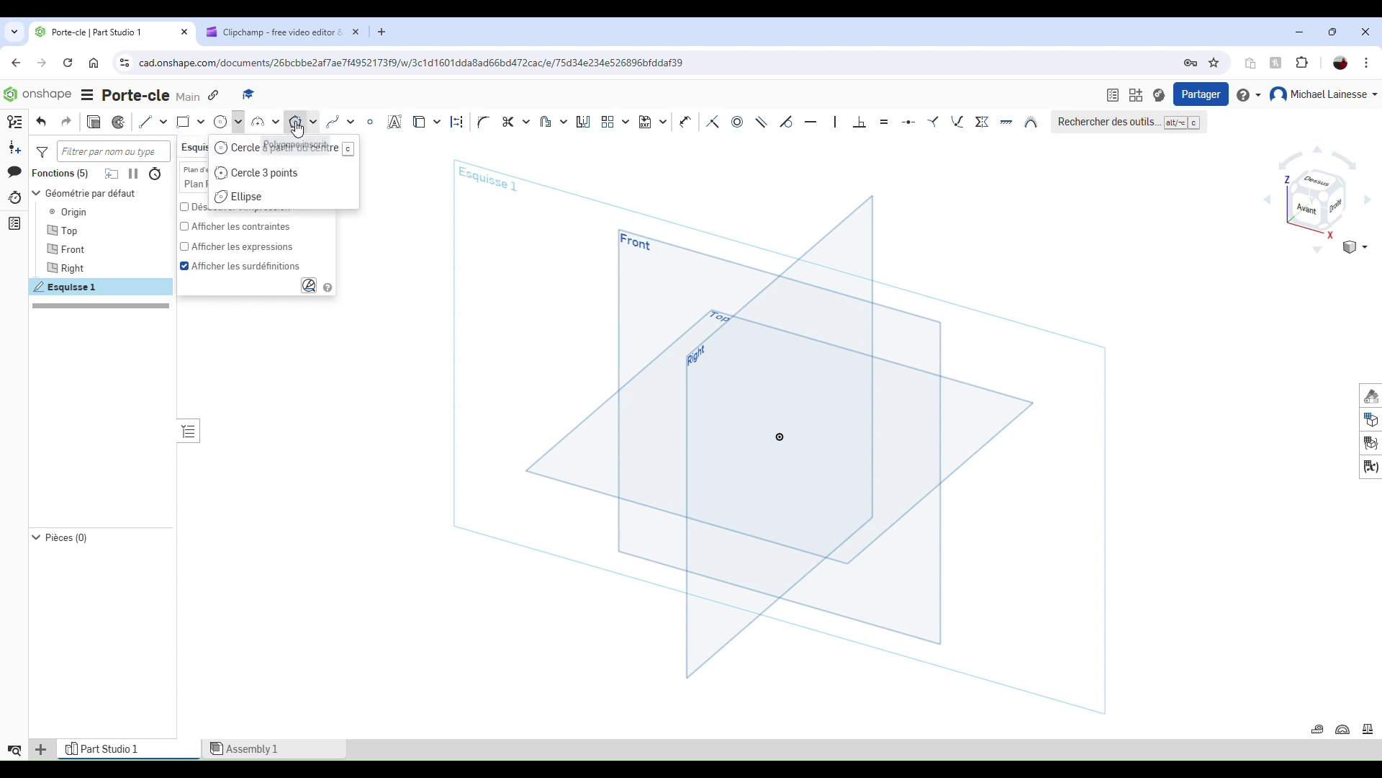
click(276, 124)
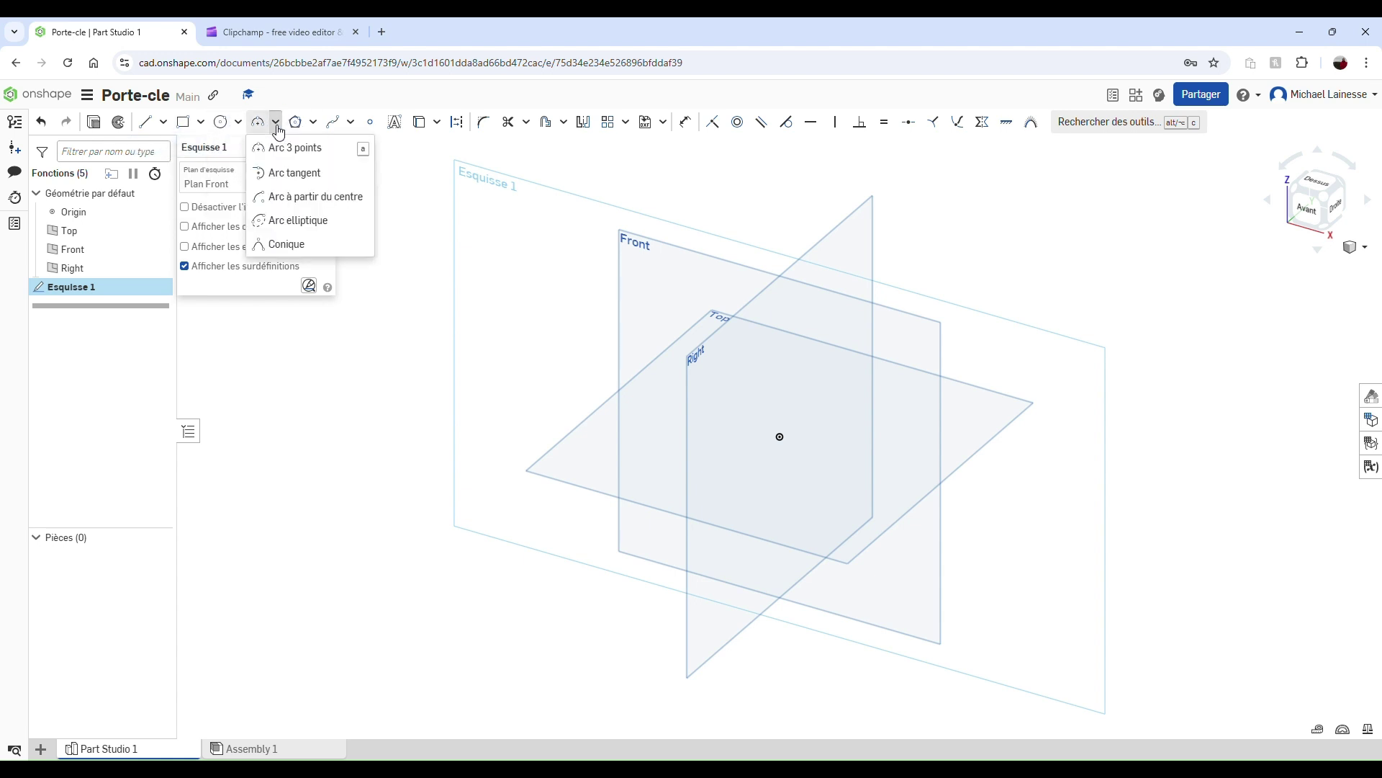
click(315, 122)
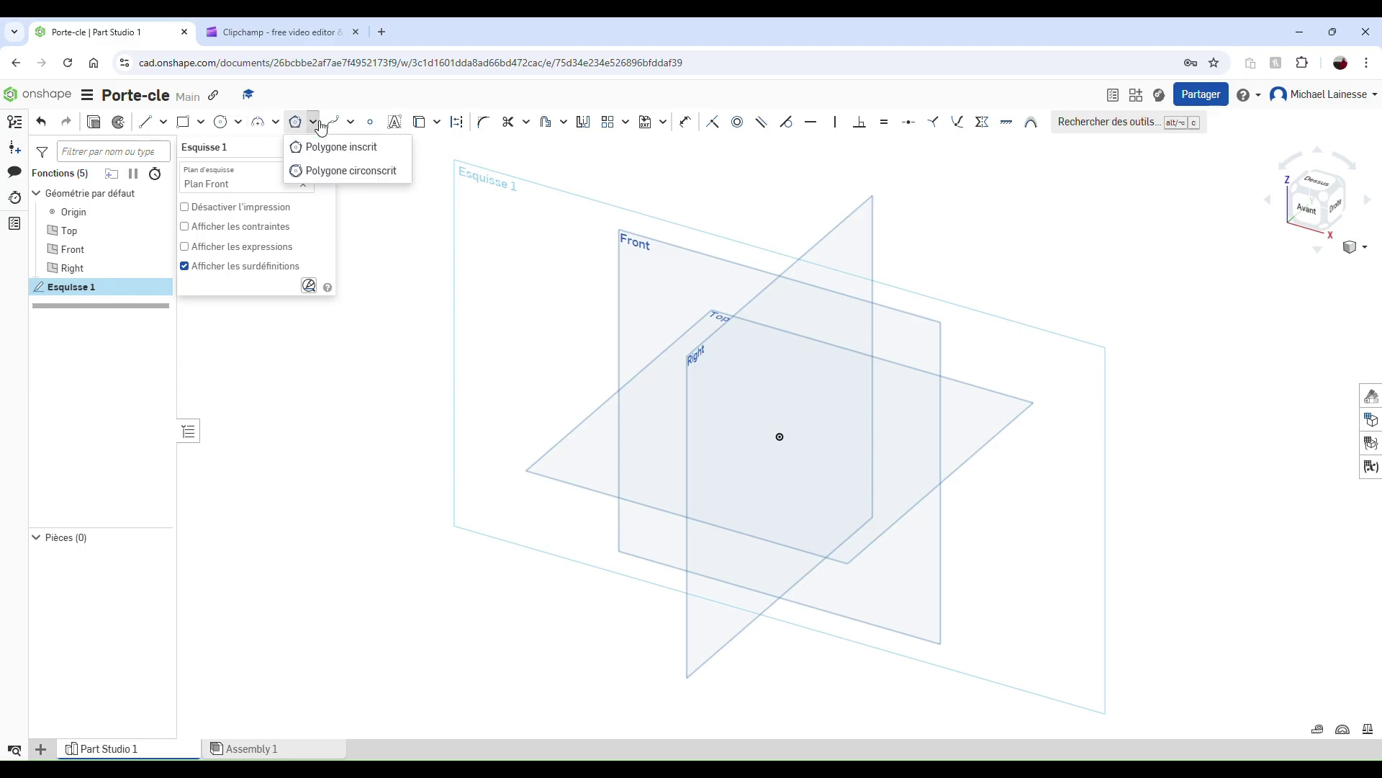
click(351, 123)
click(353, 124)
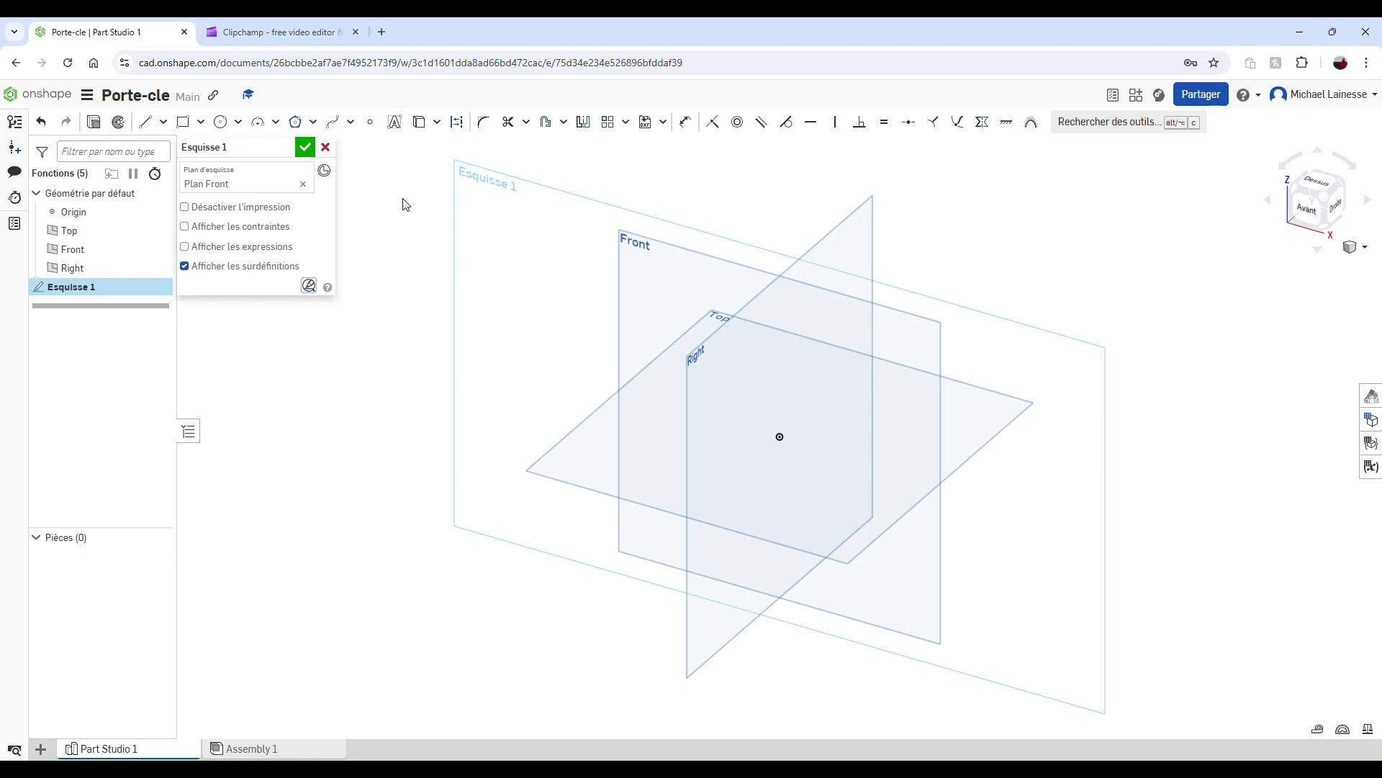
Sketch three centre-point circles: one about 42 mm in diameter outside the Front plane, one centred on the origin, and one about 77 mm
click(230, 127)
click(493, 304)
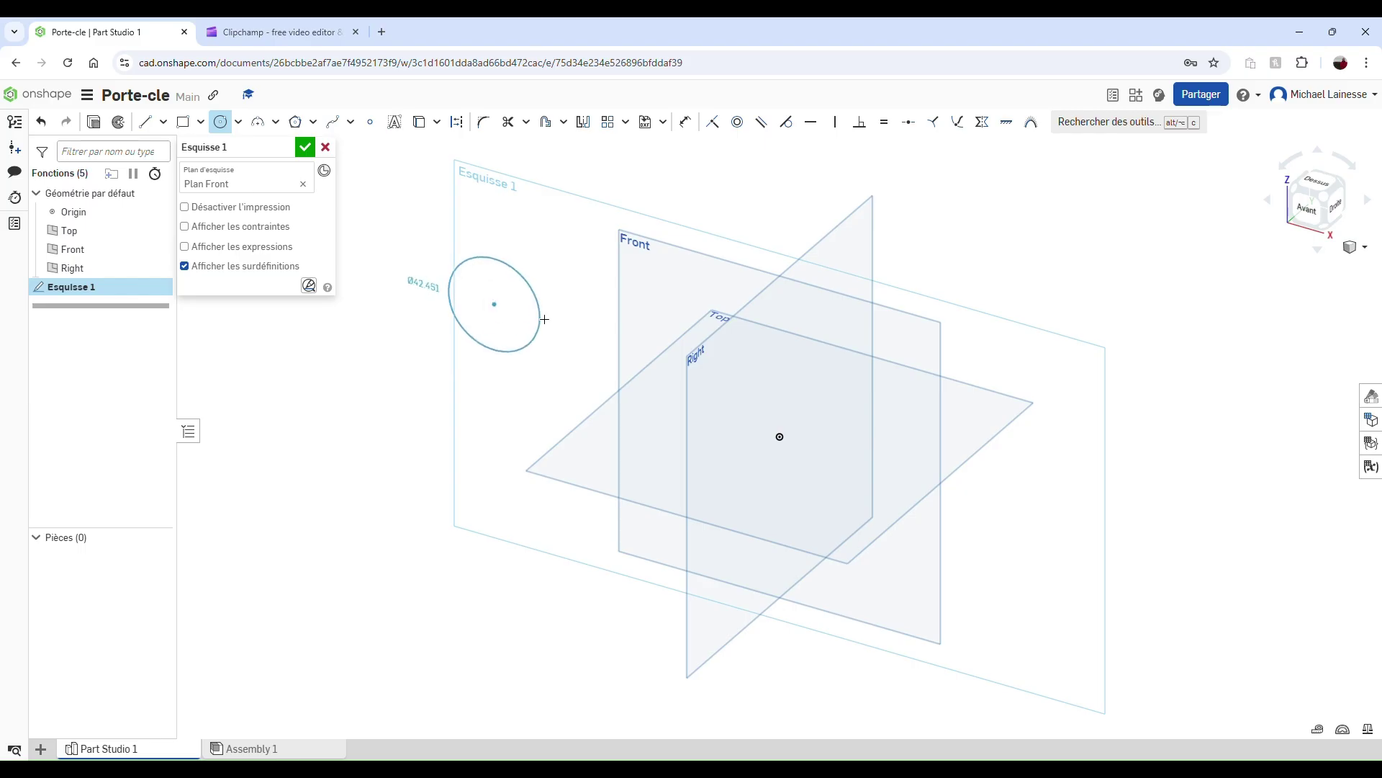
click(551, 324)
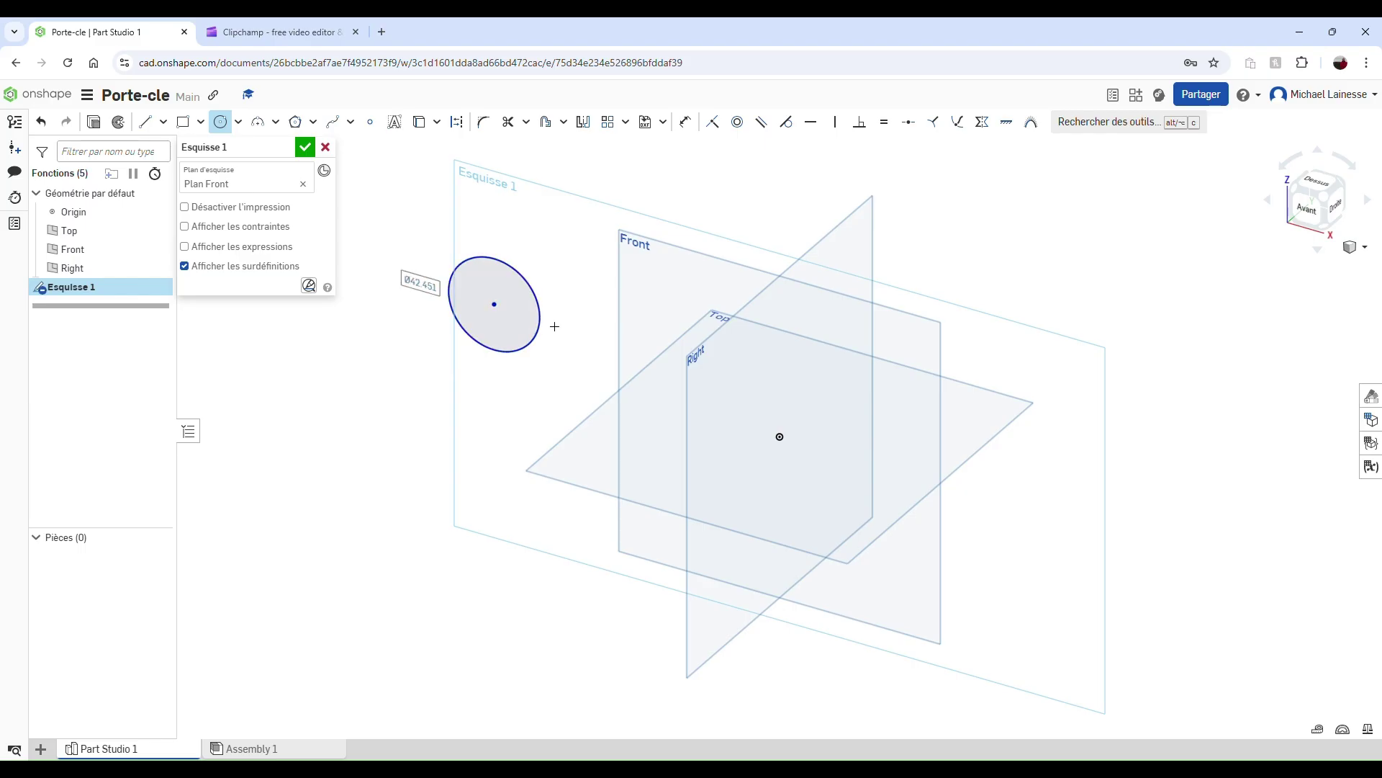
click(781, 437)
click(838, 421)
click(970, 424)
click(1057, 453)
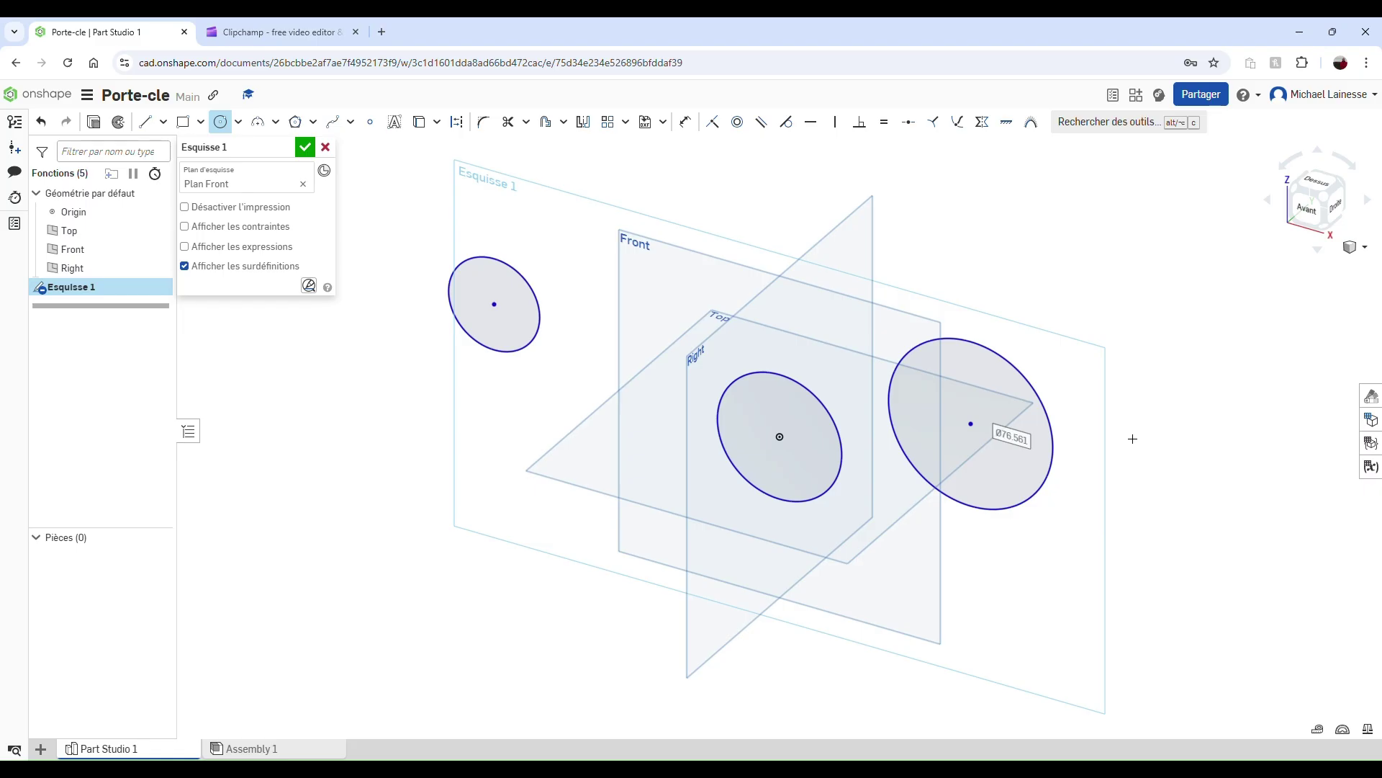
Leave the circle command and undo the three trial circles
key(Escape)
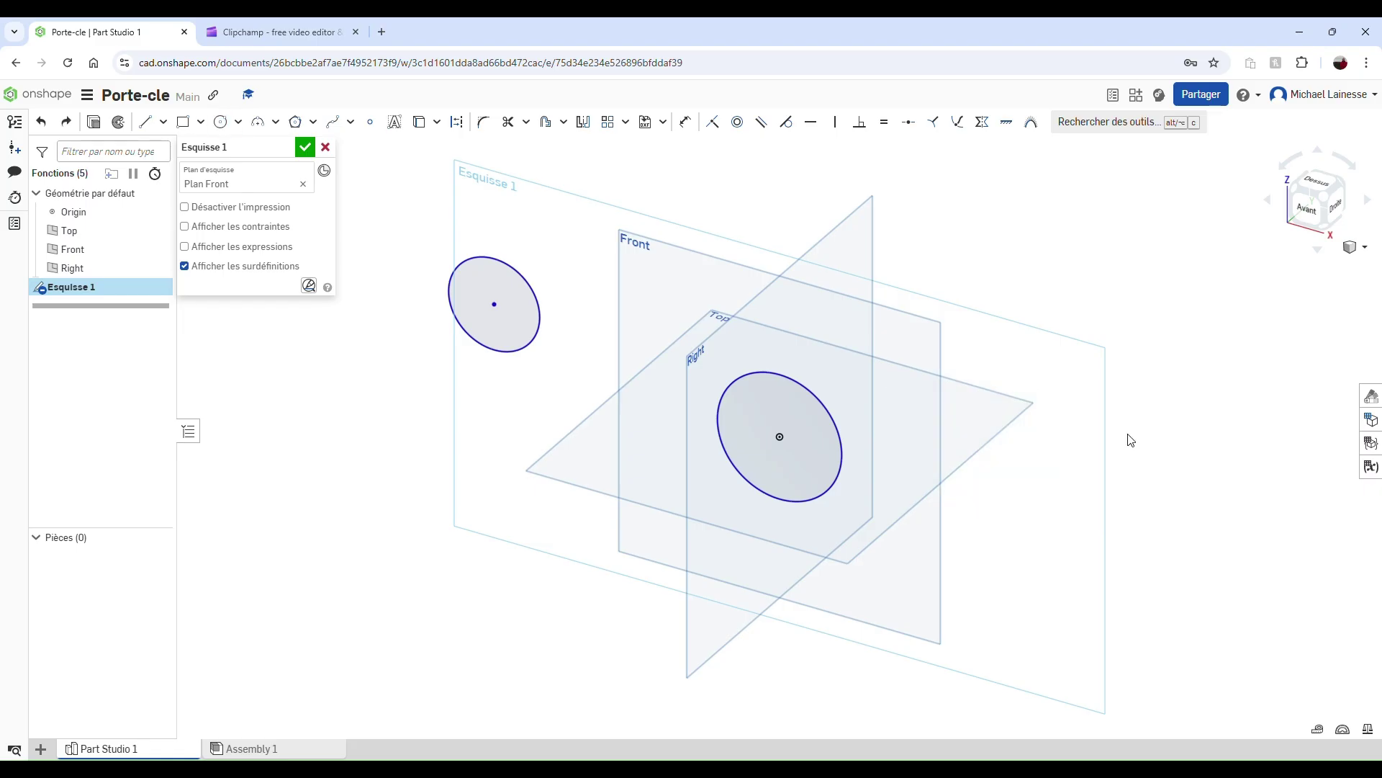
key(ctrl+z)
key(ctrl+z)
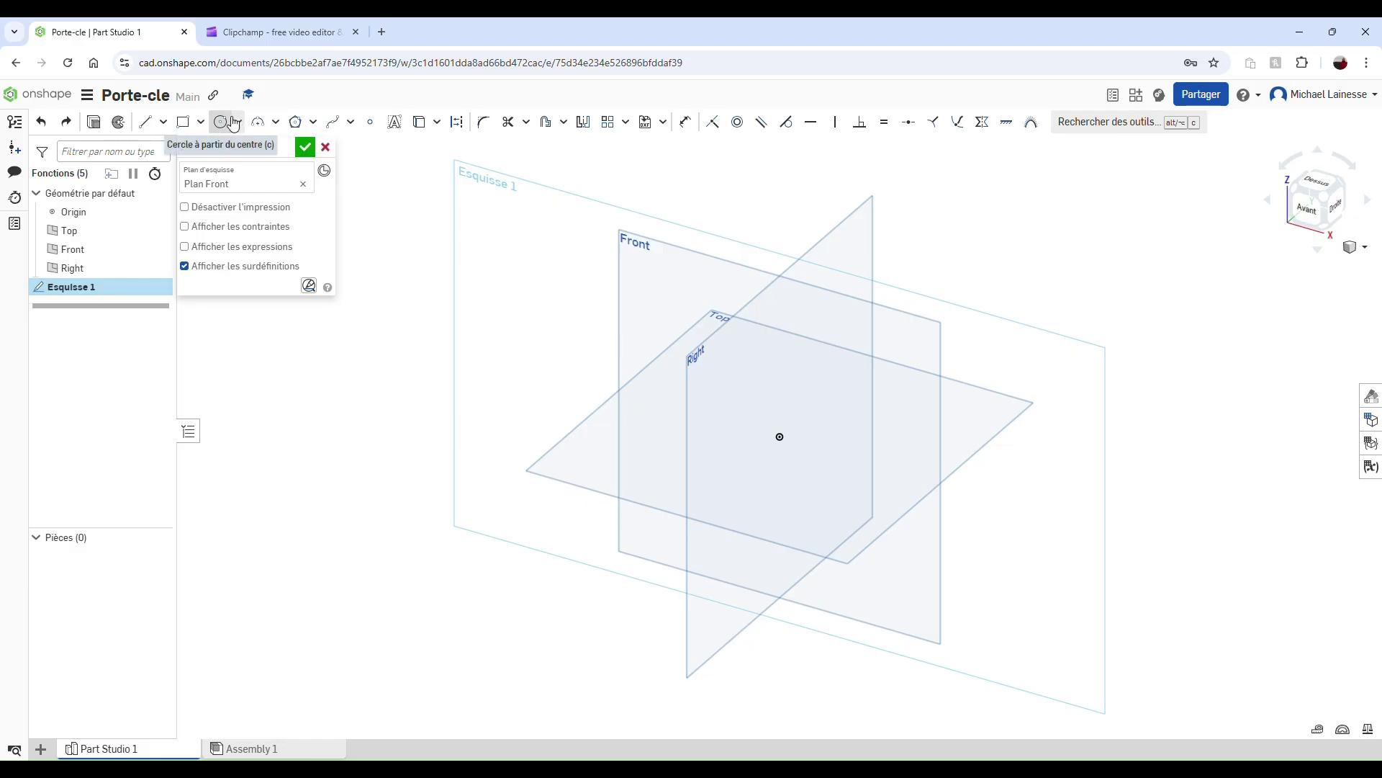
Sketch a centre-point circle away from the origin, just outside the Front plane's outline, and set its diameter to 42 mm
click(222, 123)
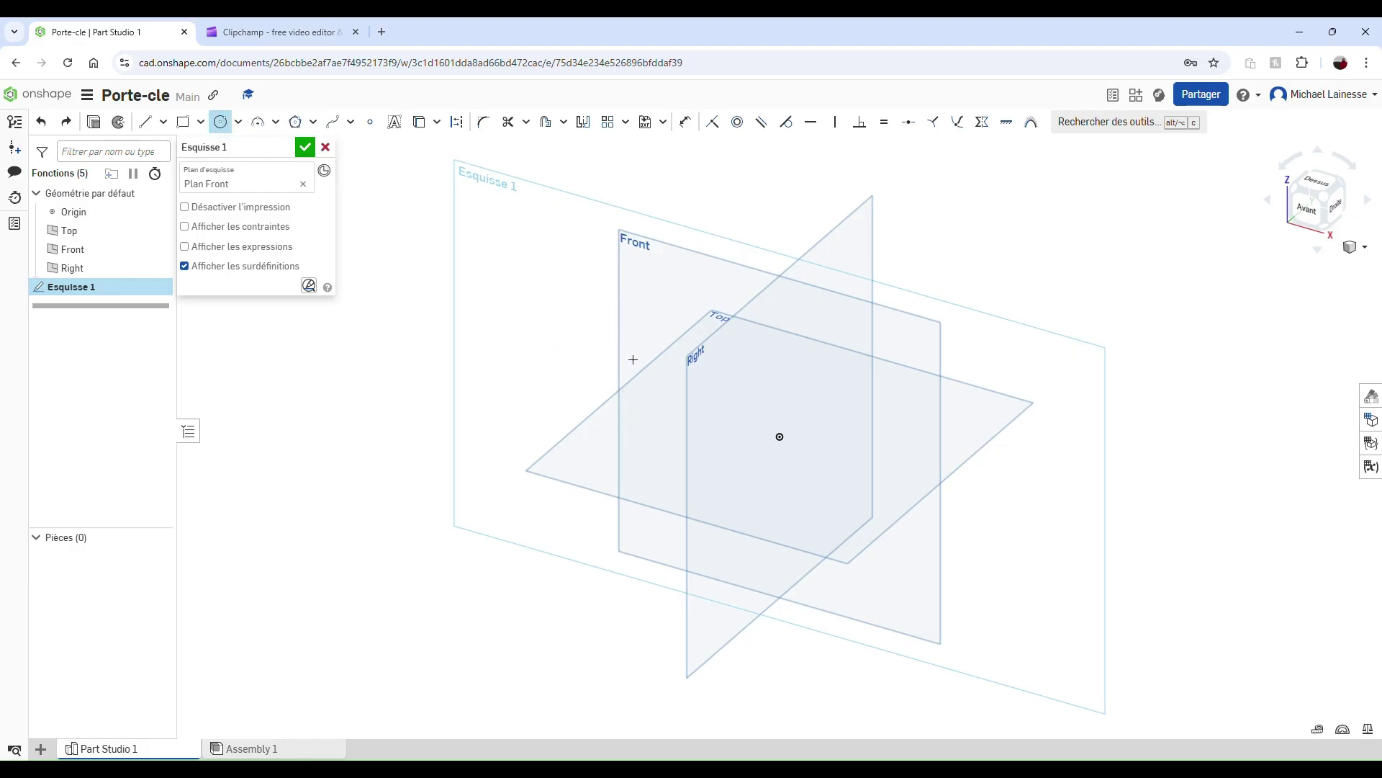
click(561, 354)
click(606, 363)
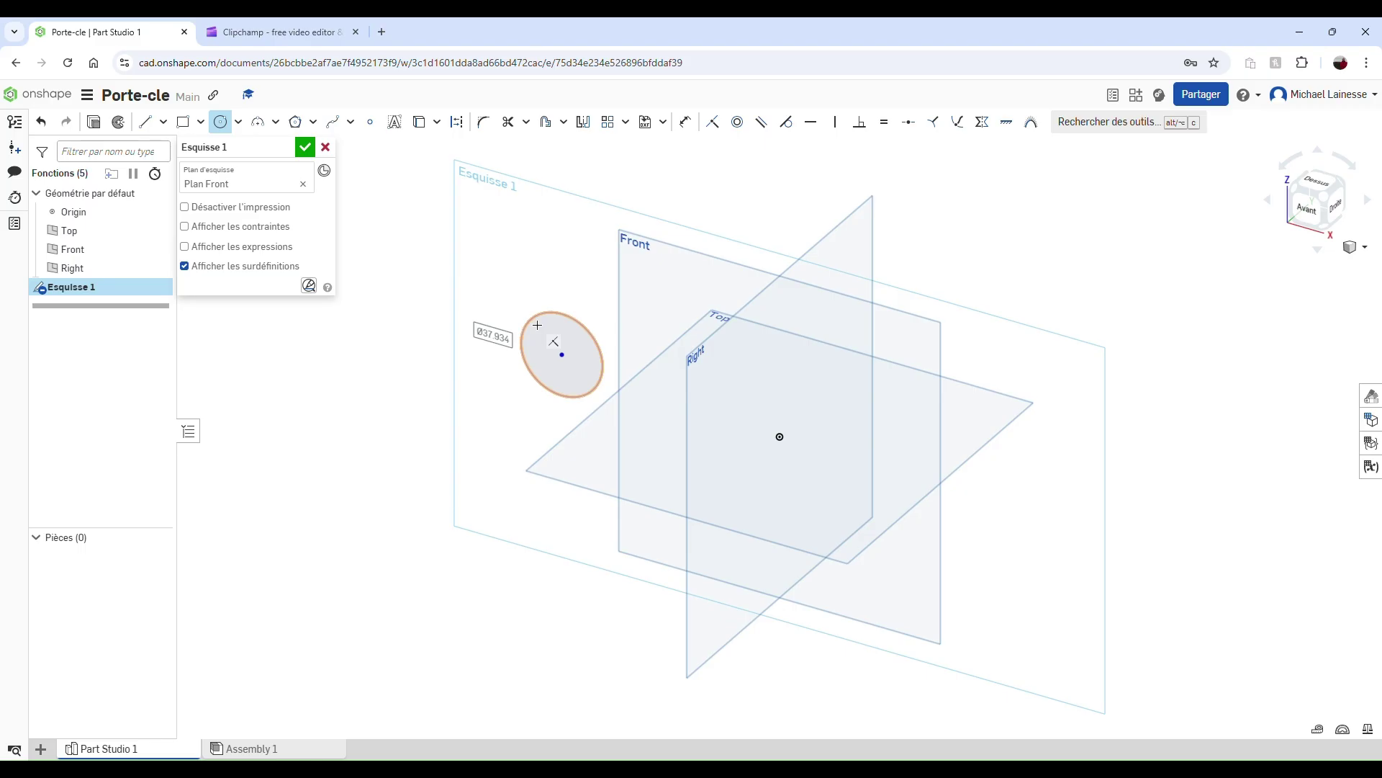
text(50)
key(BackSpace)
key(BackSpace)
text(42)
key(Return)
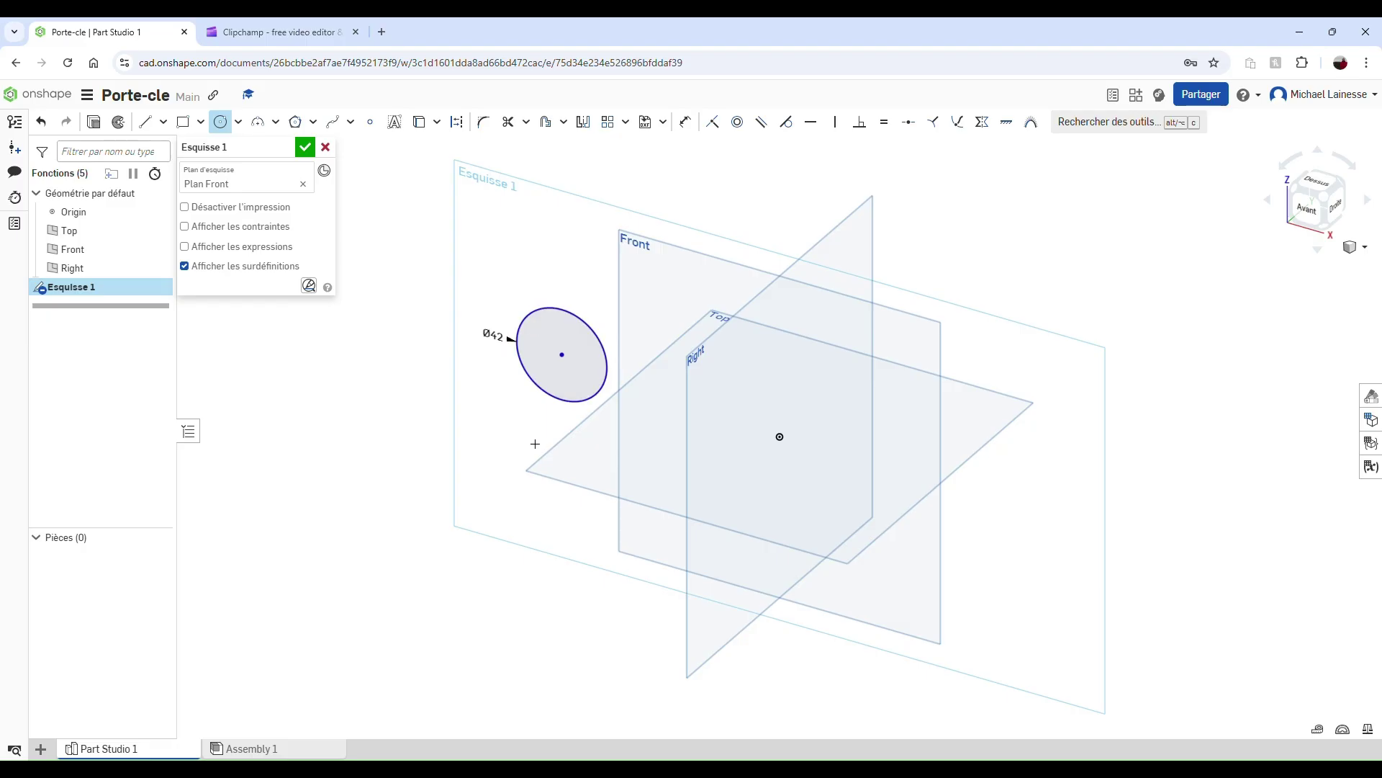
Sketch a large circle and a small one about 11 mm in diameter near the origin, and undo both
click(663, 402)
click(757, 418)
click(834, 389)
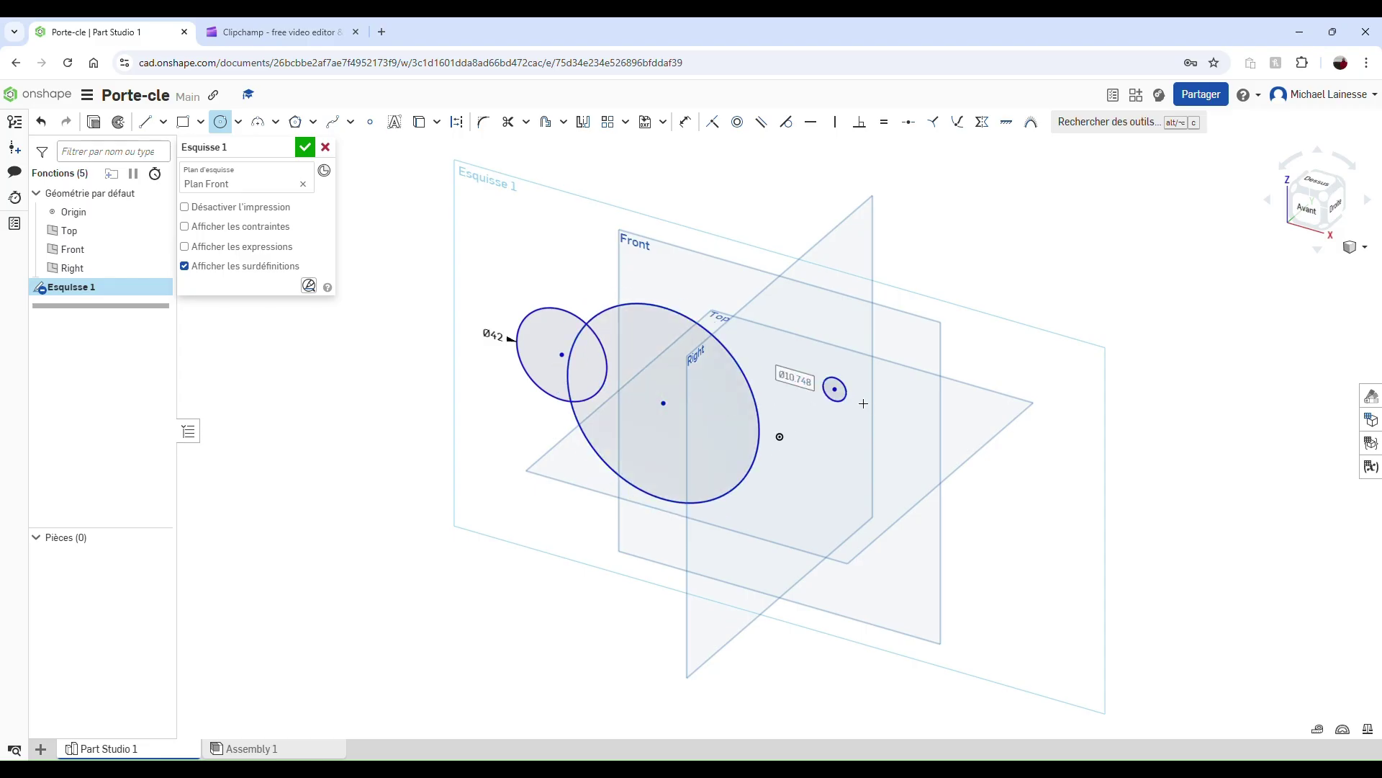
key(ctrl+z)
key(ctrl+z)
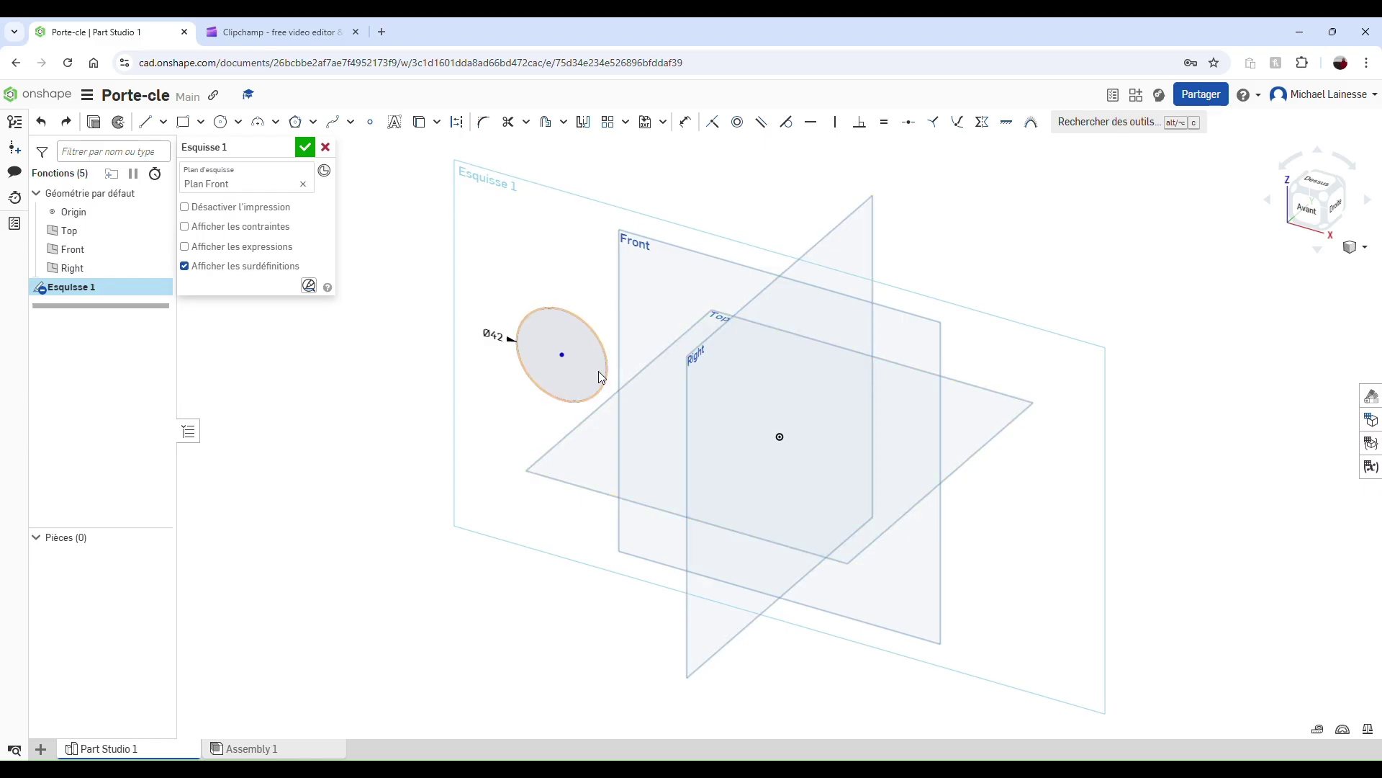
Accept the sketch with the 42 mm circle and check that its enclosed region can be selected
click(305, 147)
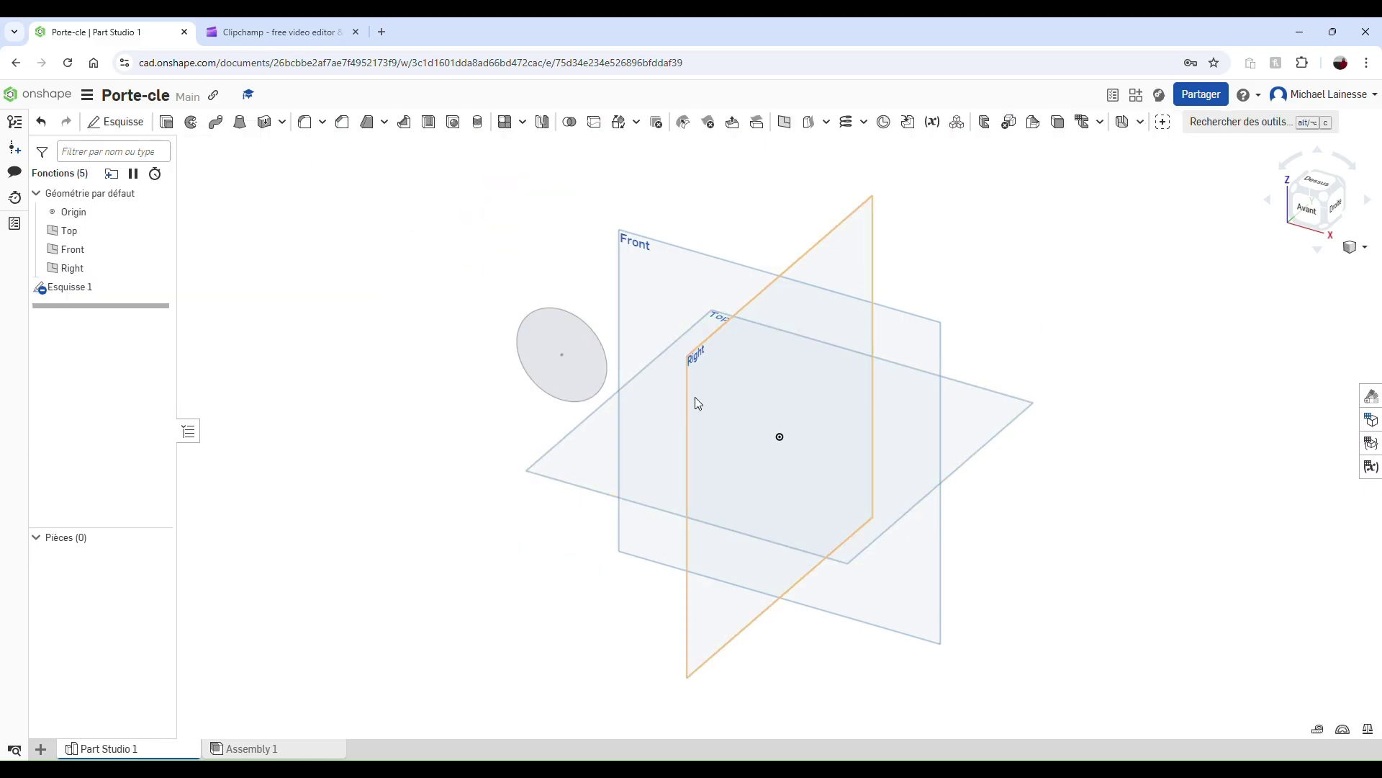
click(598, 382)
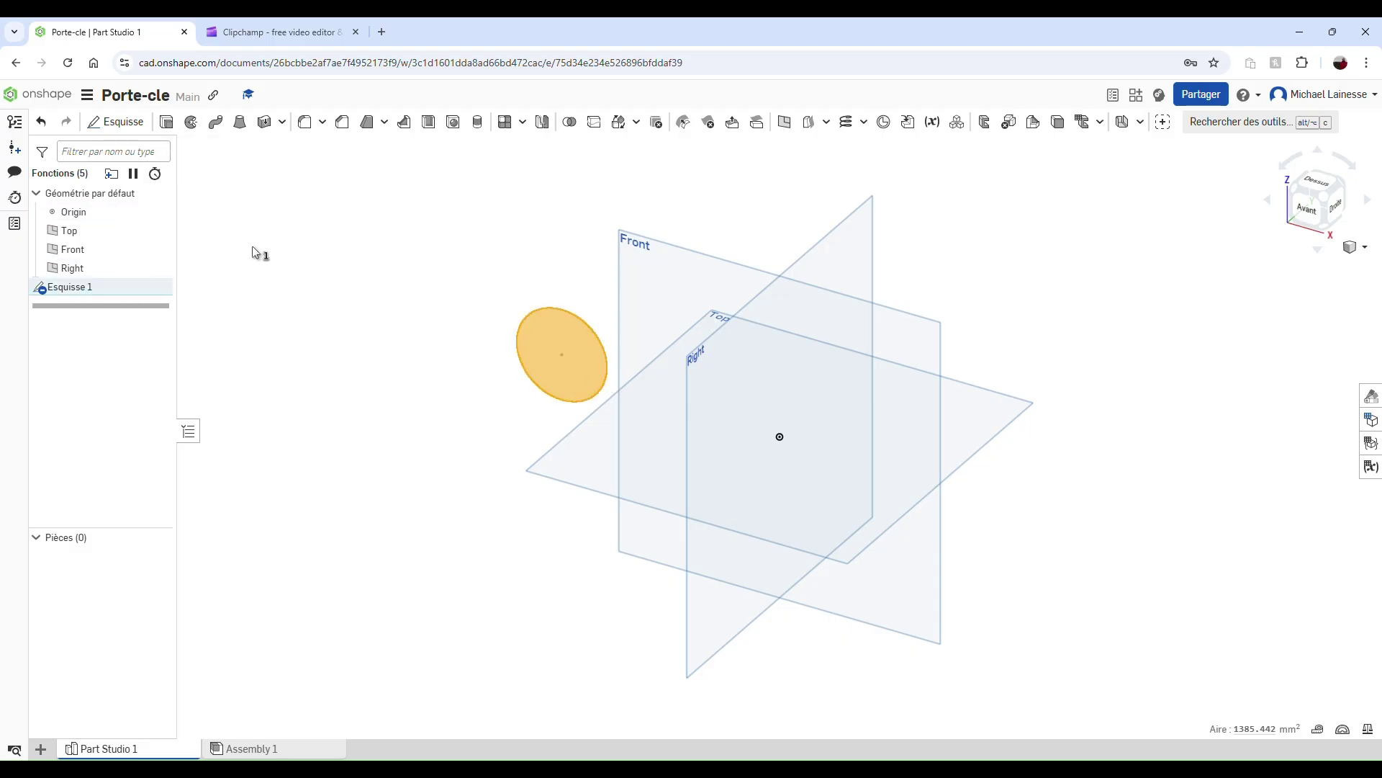
click(583, 268)
Reopen Esquisse 1 and sketch an undimensioned circle about 77 mm in diameter near the origin
double_click(97, 286)
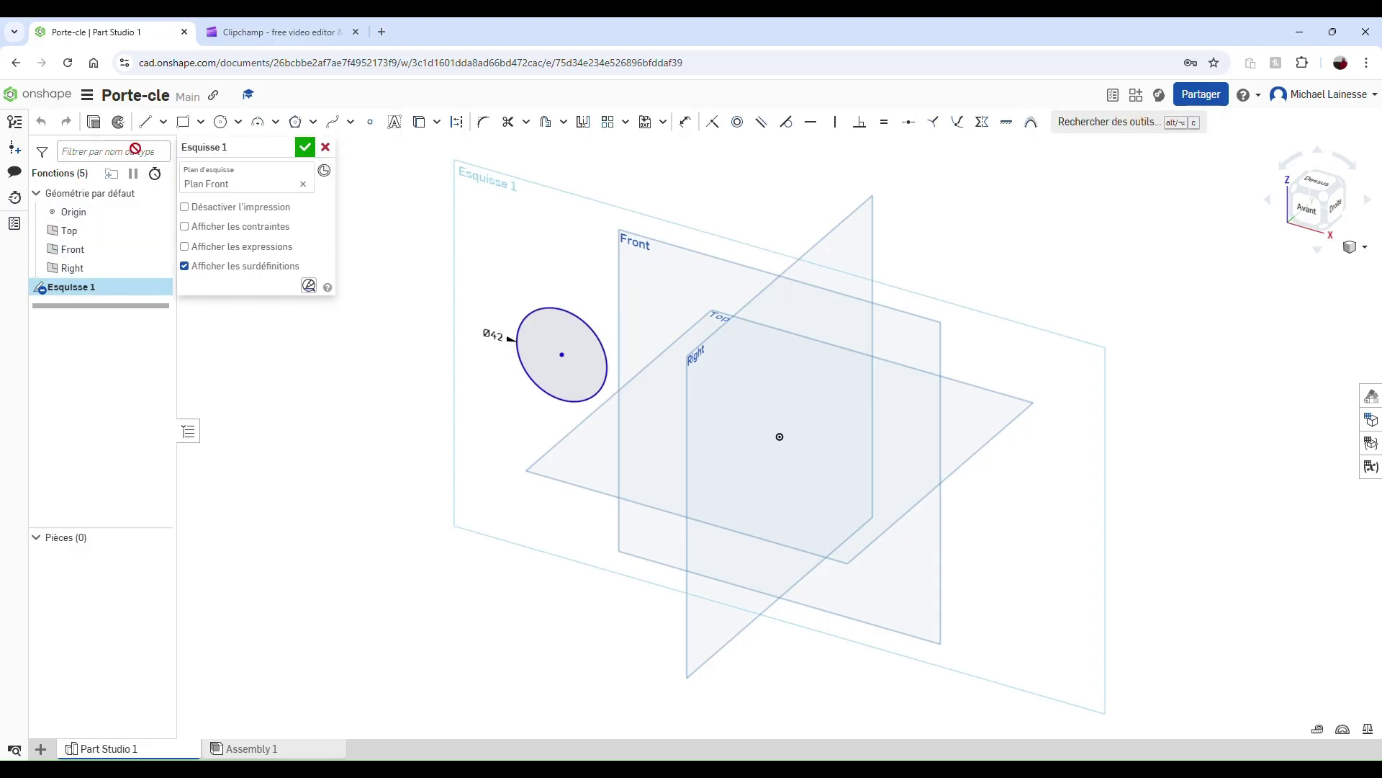
click(221, 122)
click(733, 377)
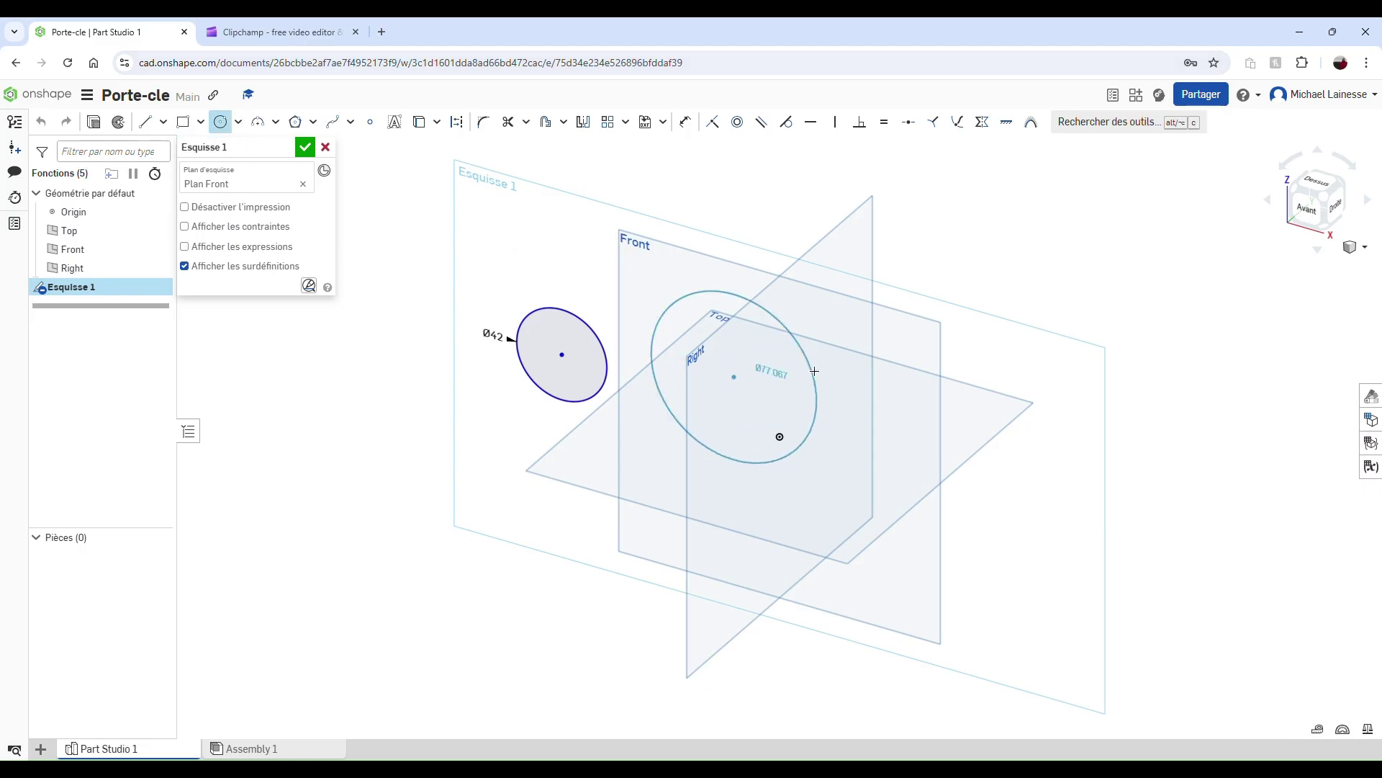
click(814, 371)
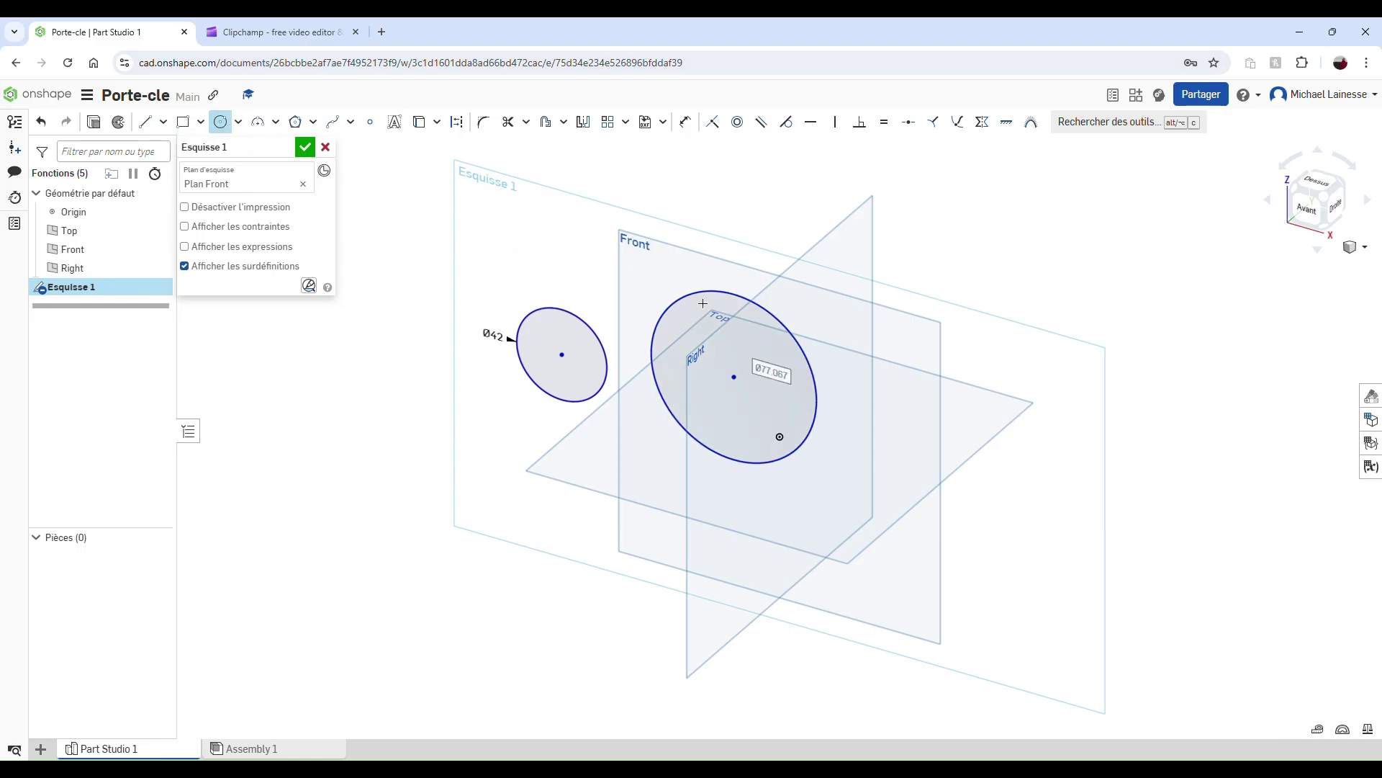
key(Escape)
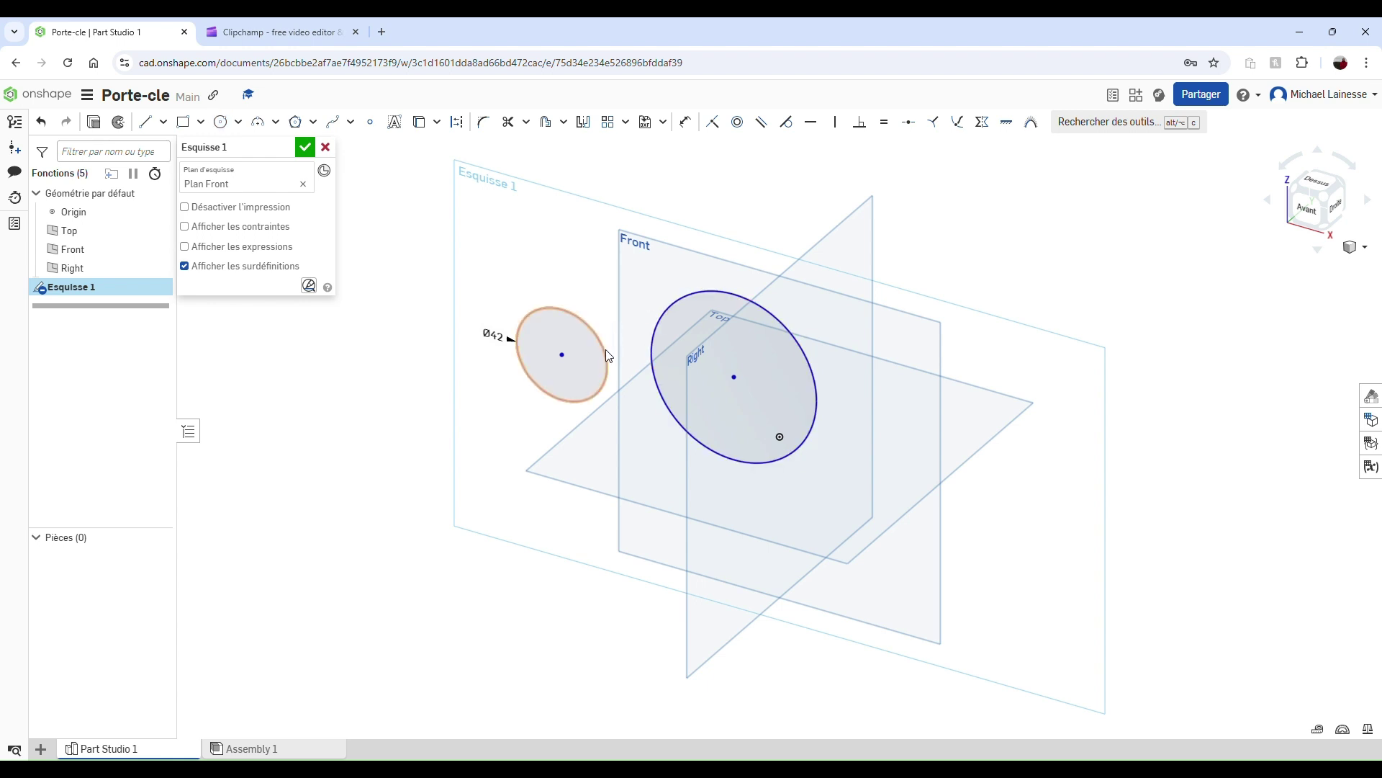
Add a circle about 46 mm in diameter near the Front plane's upper corner, accept the sketch, and undo the whole edit
click(221, 122)
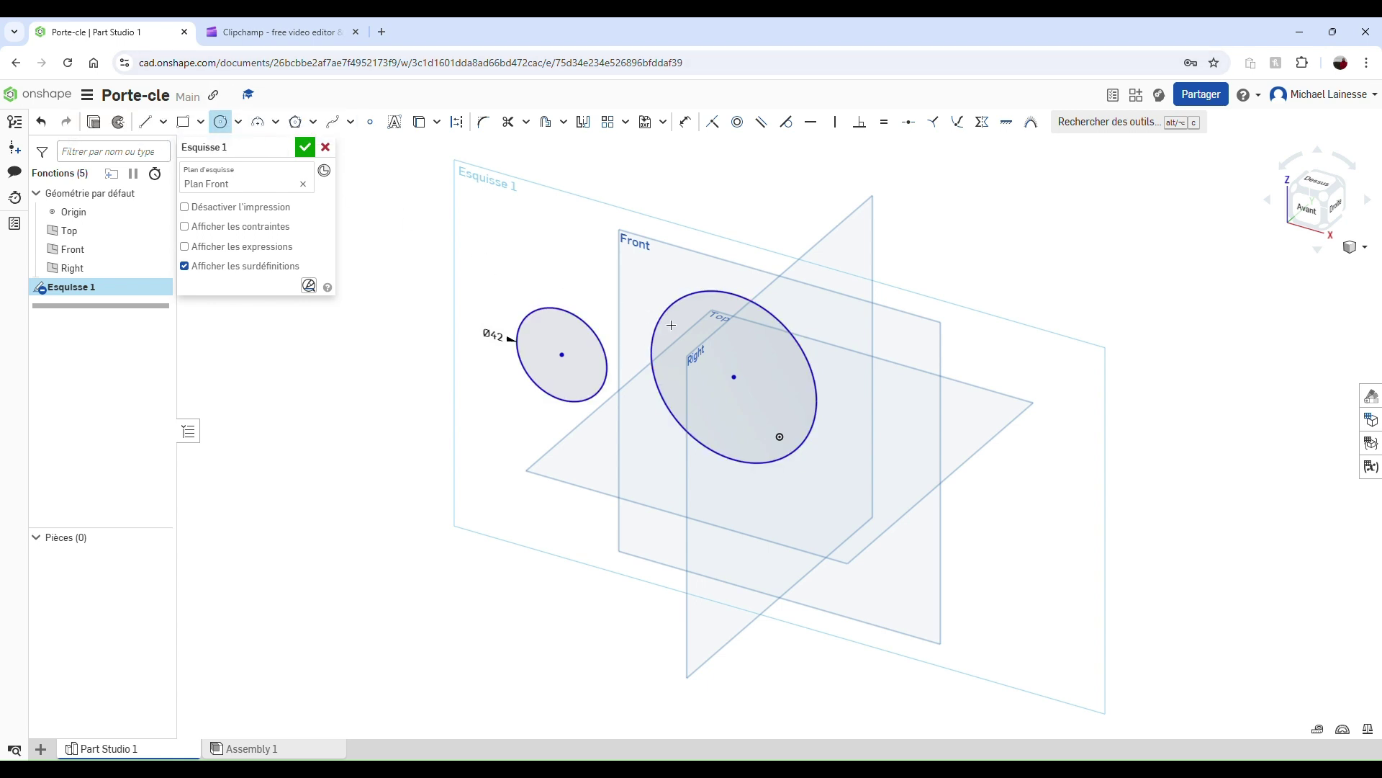
click(883, 331)
click(932, 359)
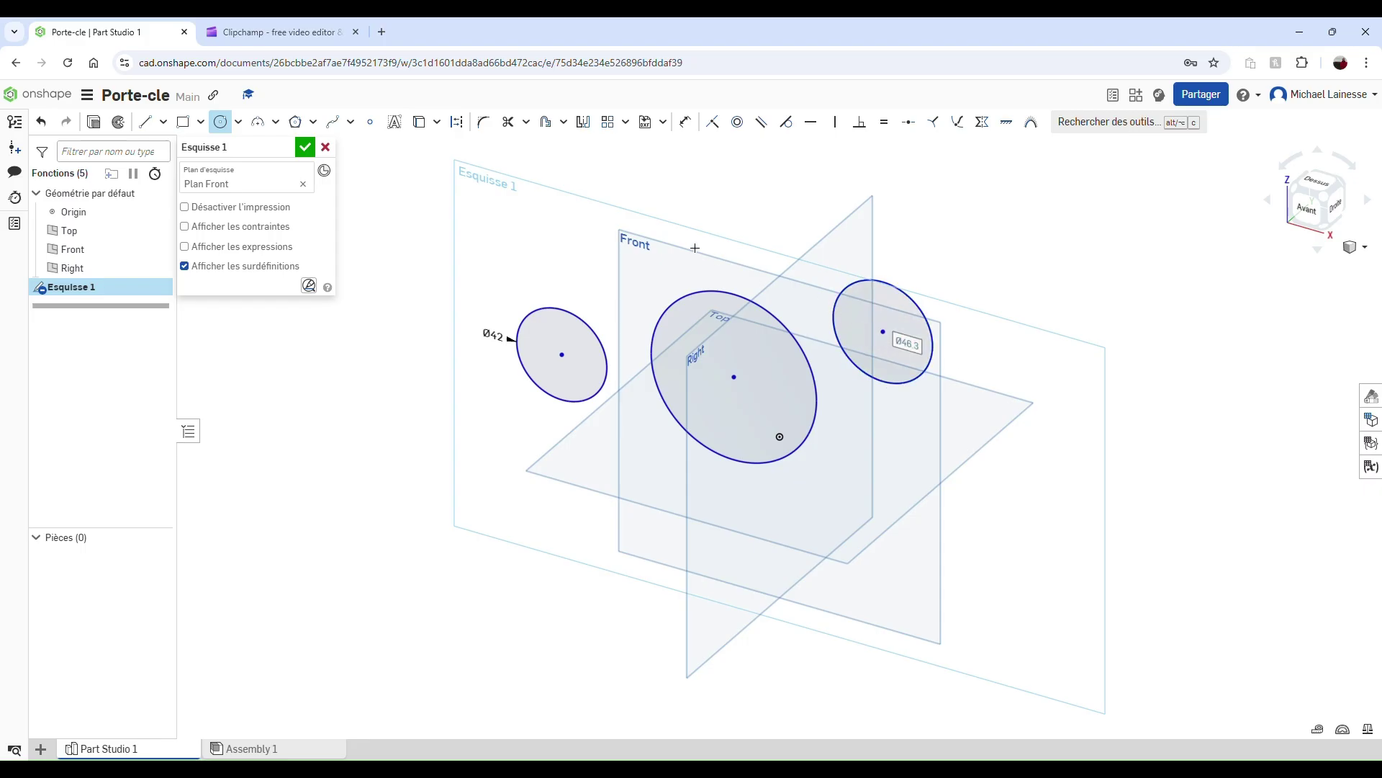
click(226, 124)
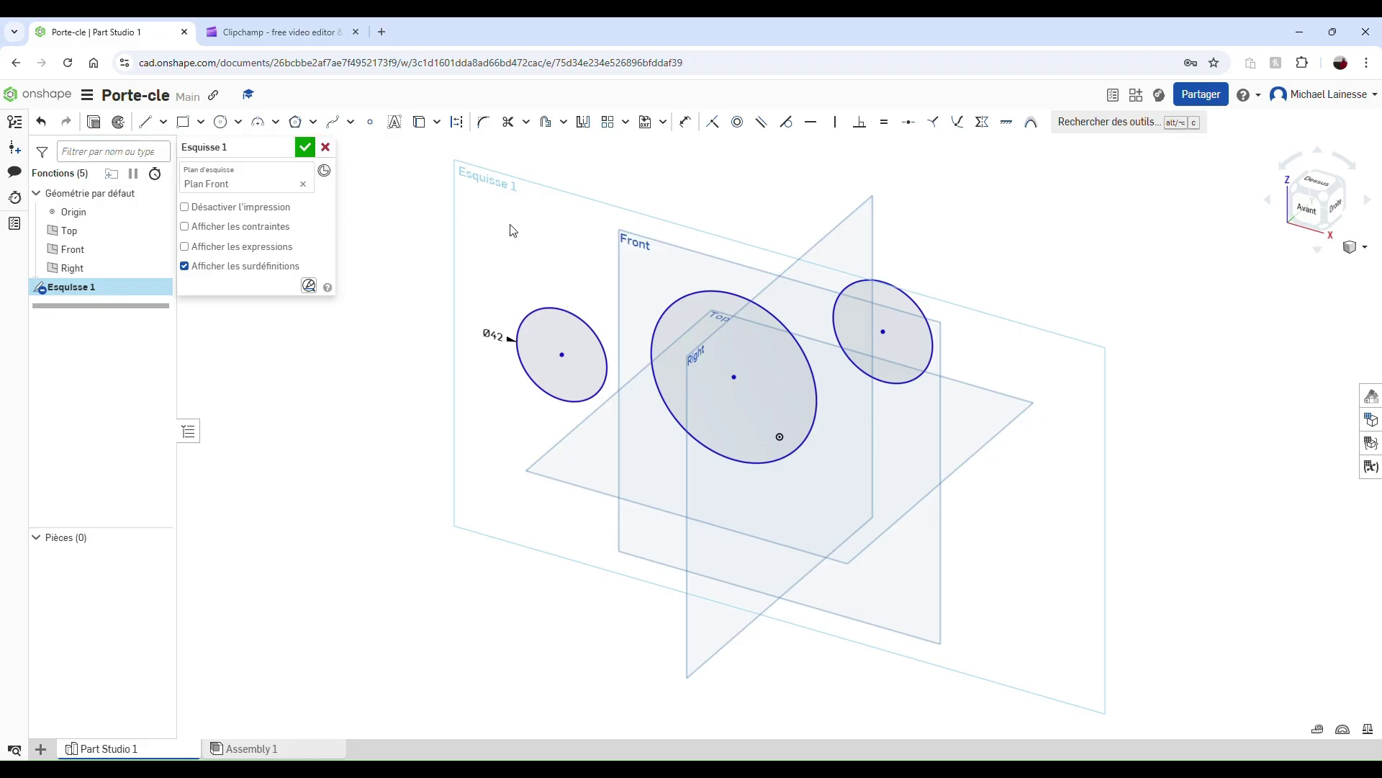
click(304, 148)
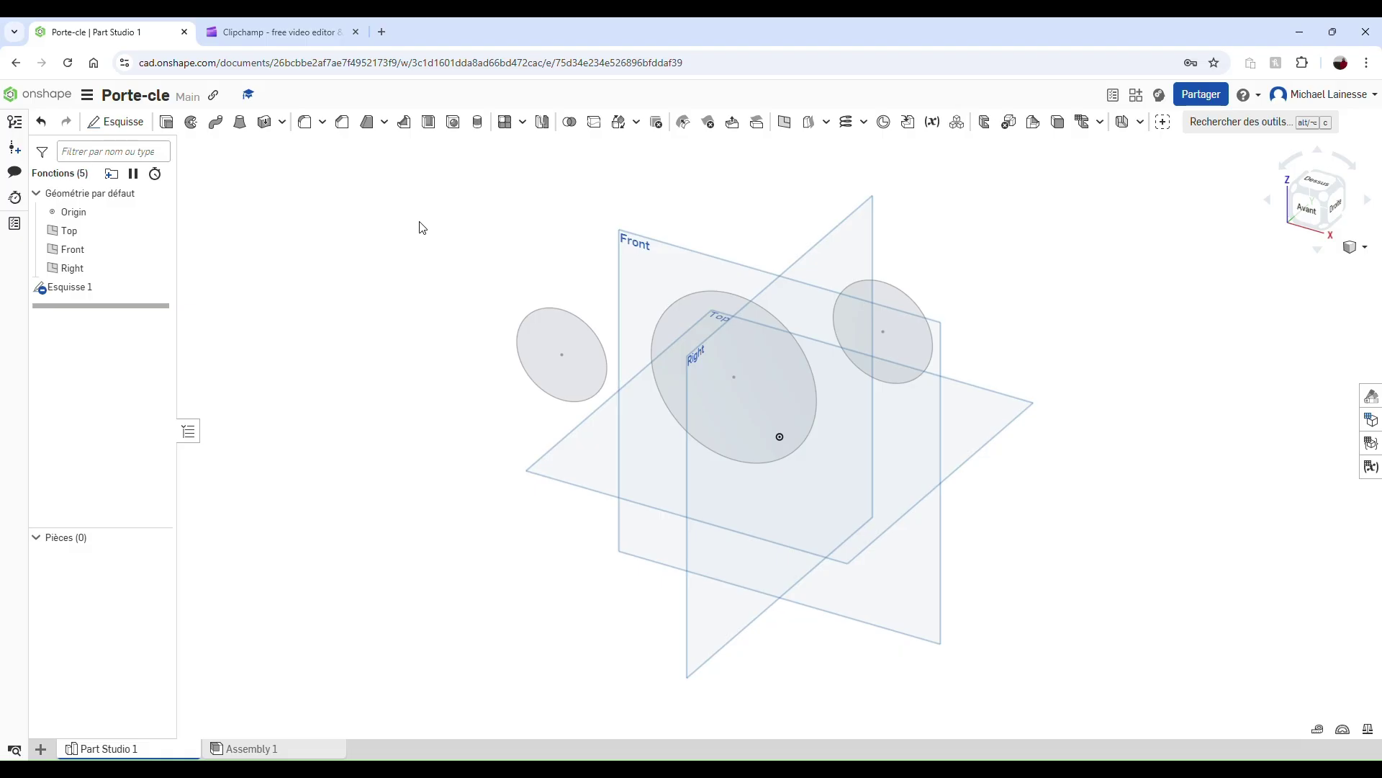
key(ctrl+z)
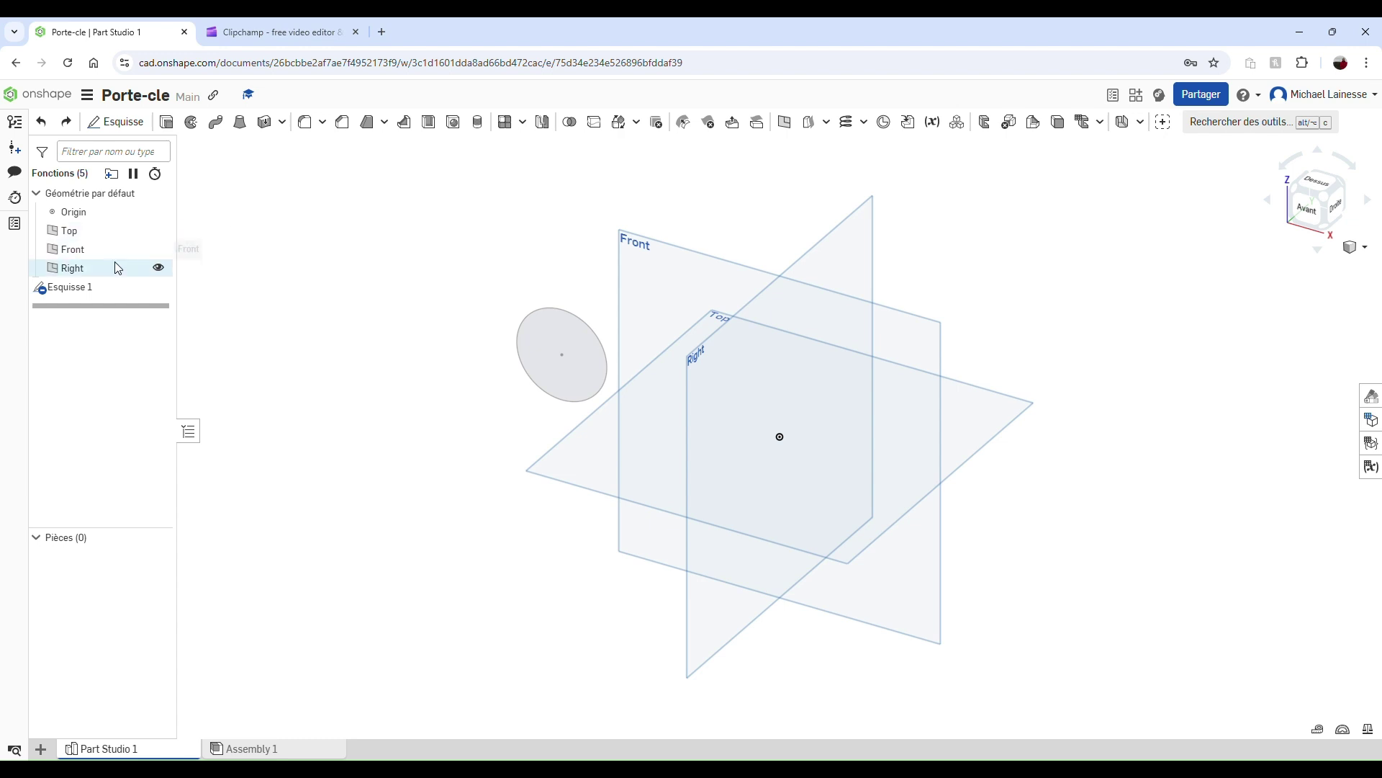
Reopen Esquisse 1, sketch a circle about 37 mm in diameter centred on the origin, and cancel the sketch edit
double_click(103, 293)
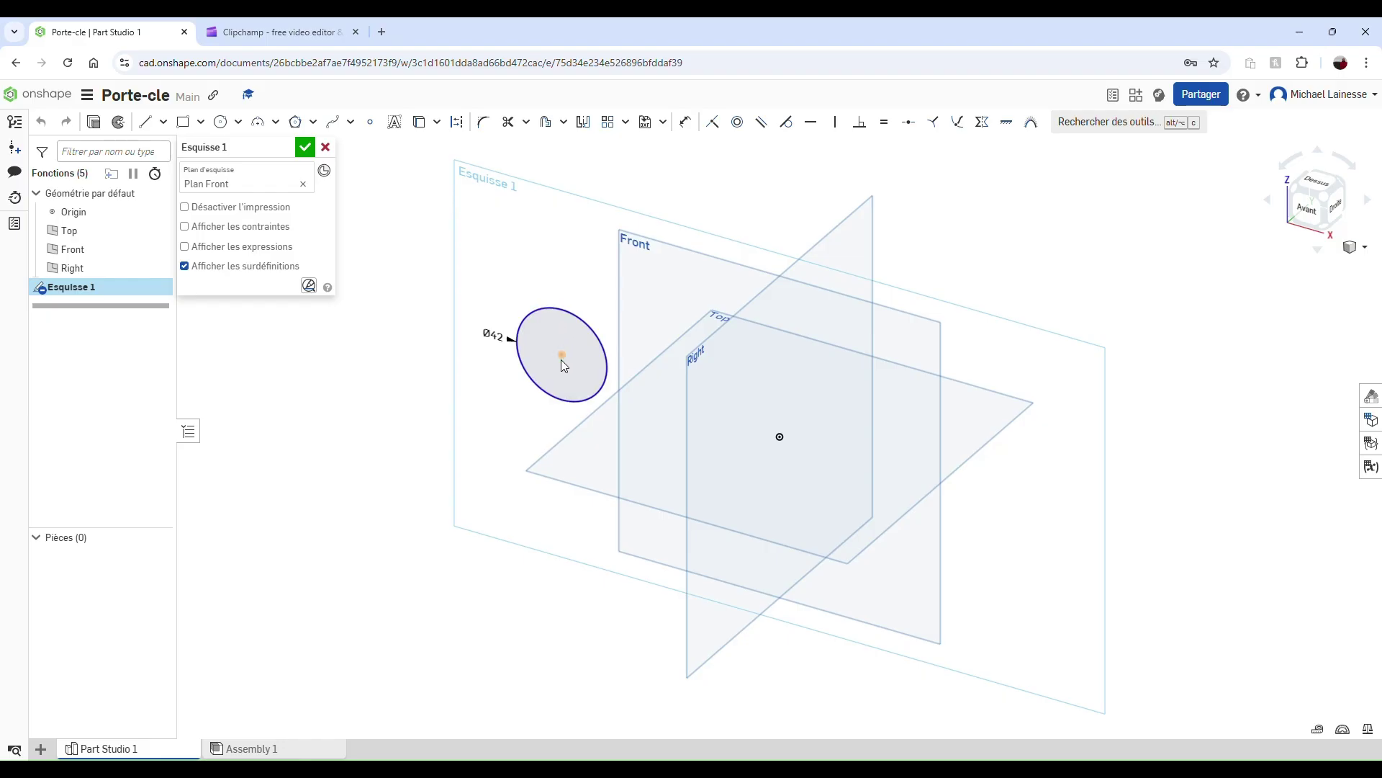
click(221, 123)
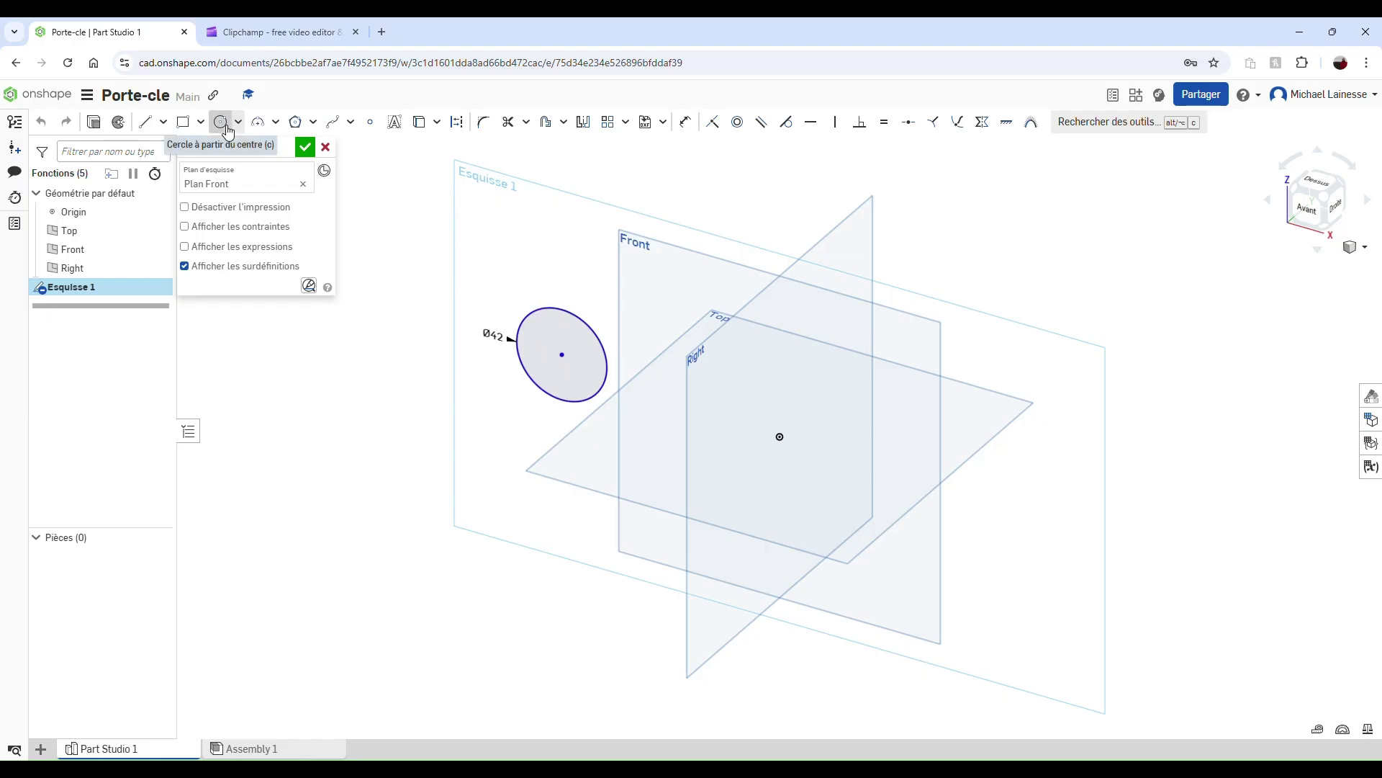
click(780, 437)
click(749, 415)
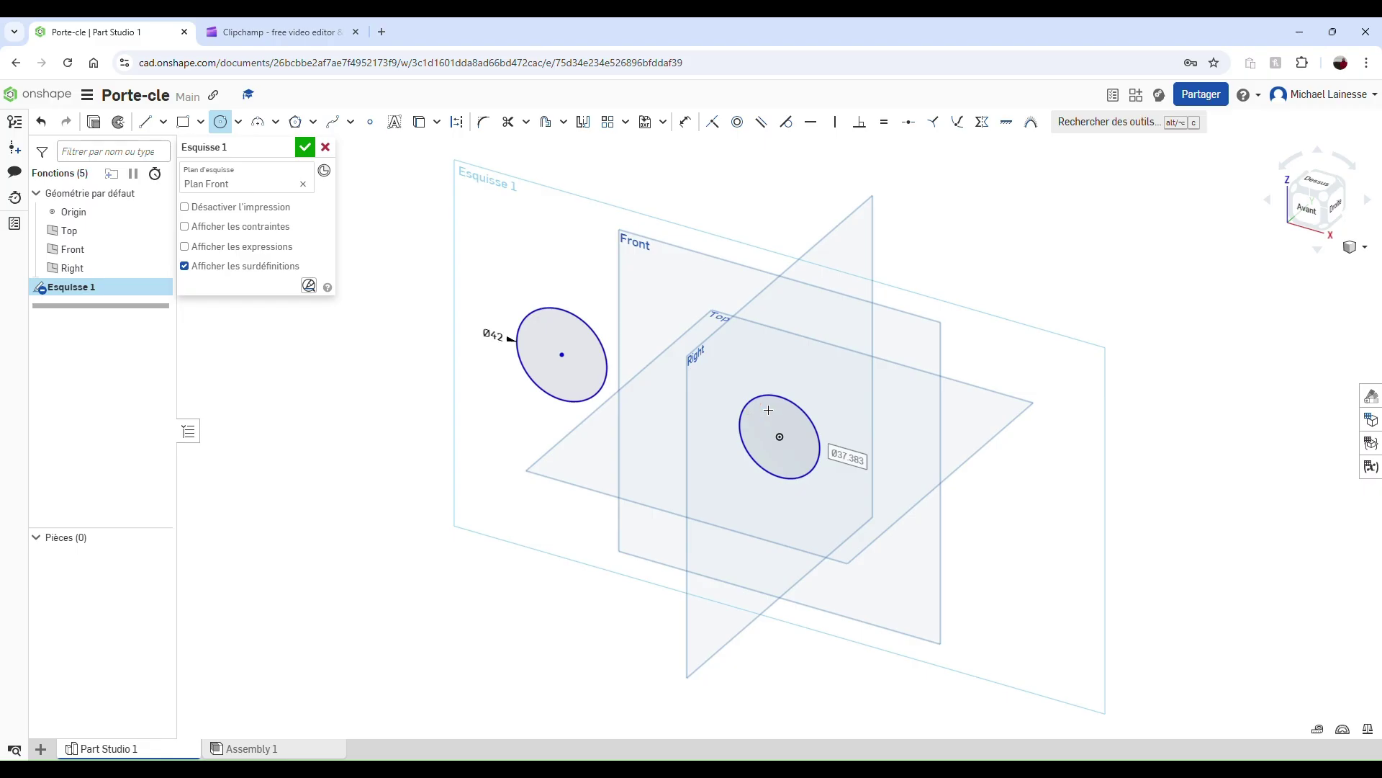
key(Escape)
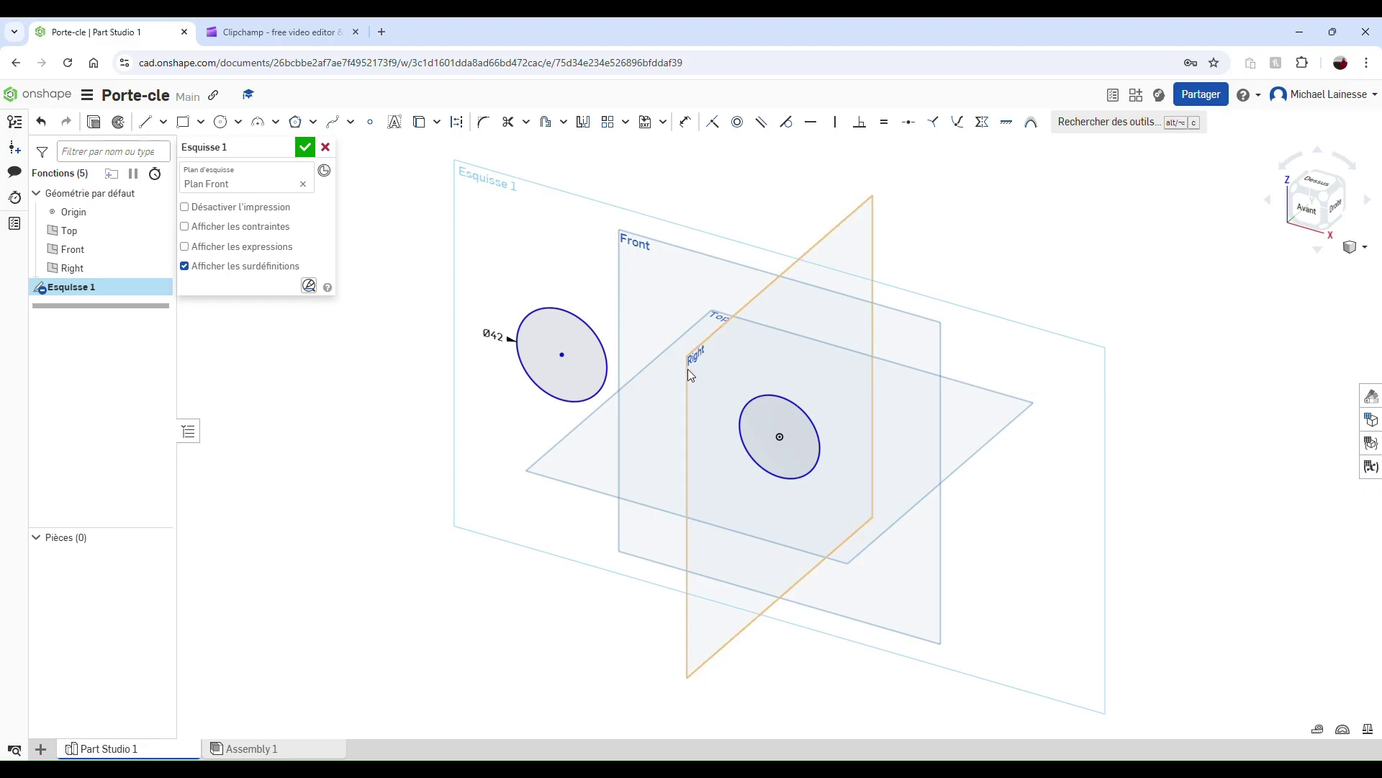
click(325, 147)
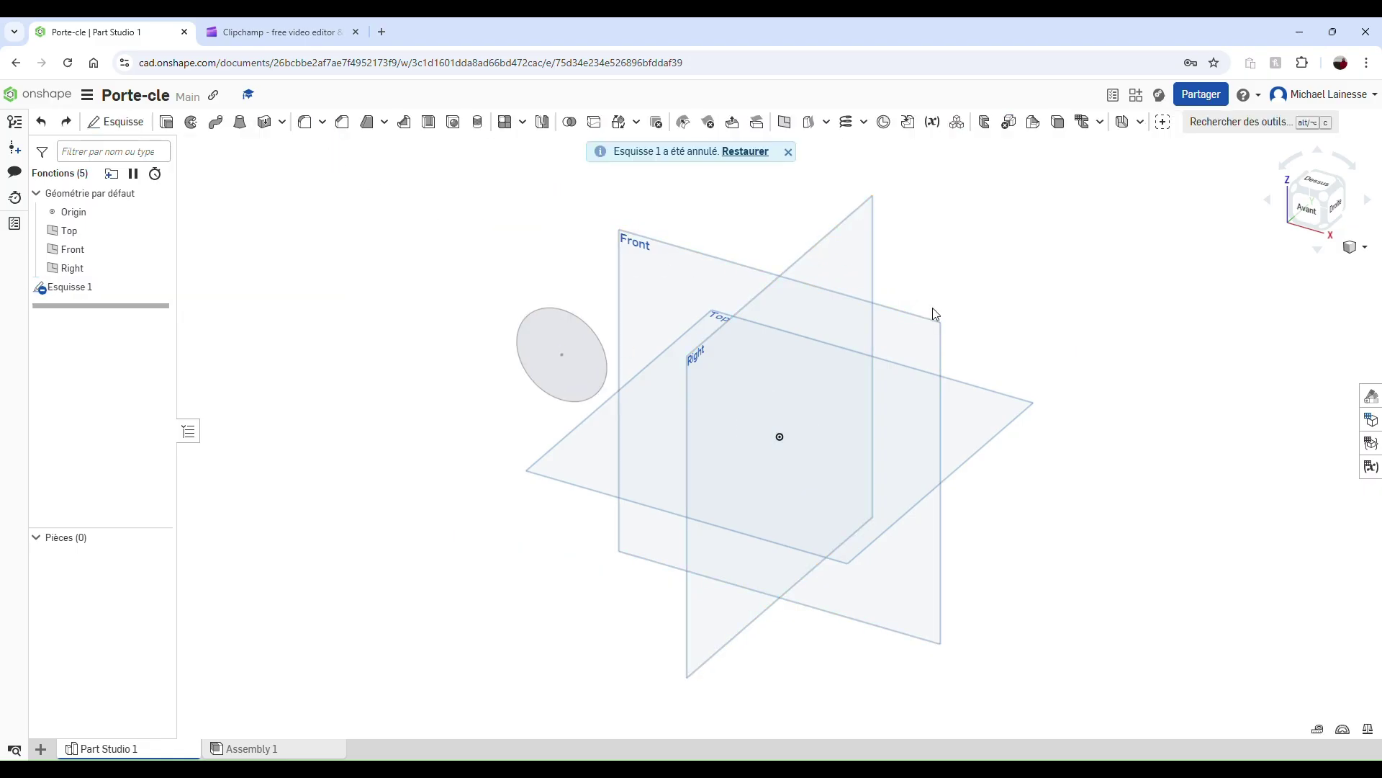
View the Front plane straight on, reopen Esquisse 1 for editing and dismiss the cancellation notice
click(1312, 213)
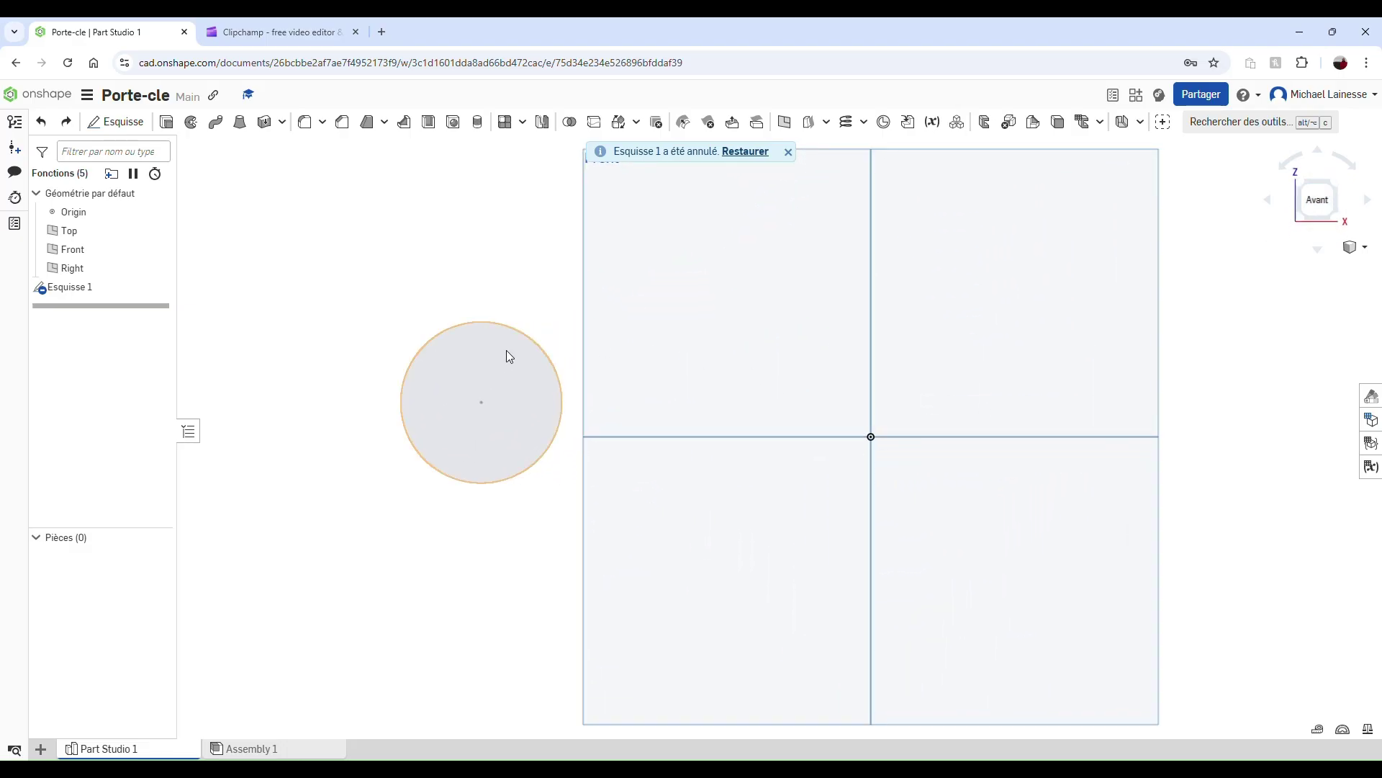
double_click(90, 287)
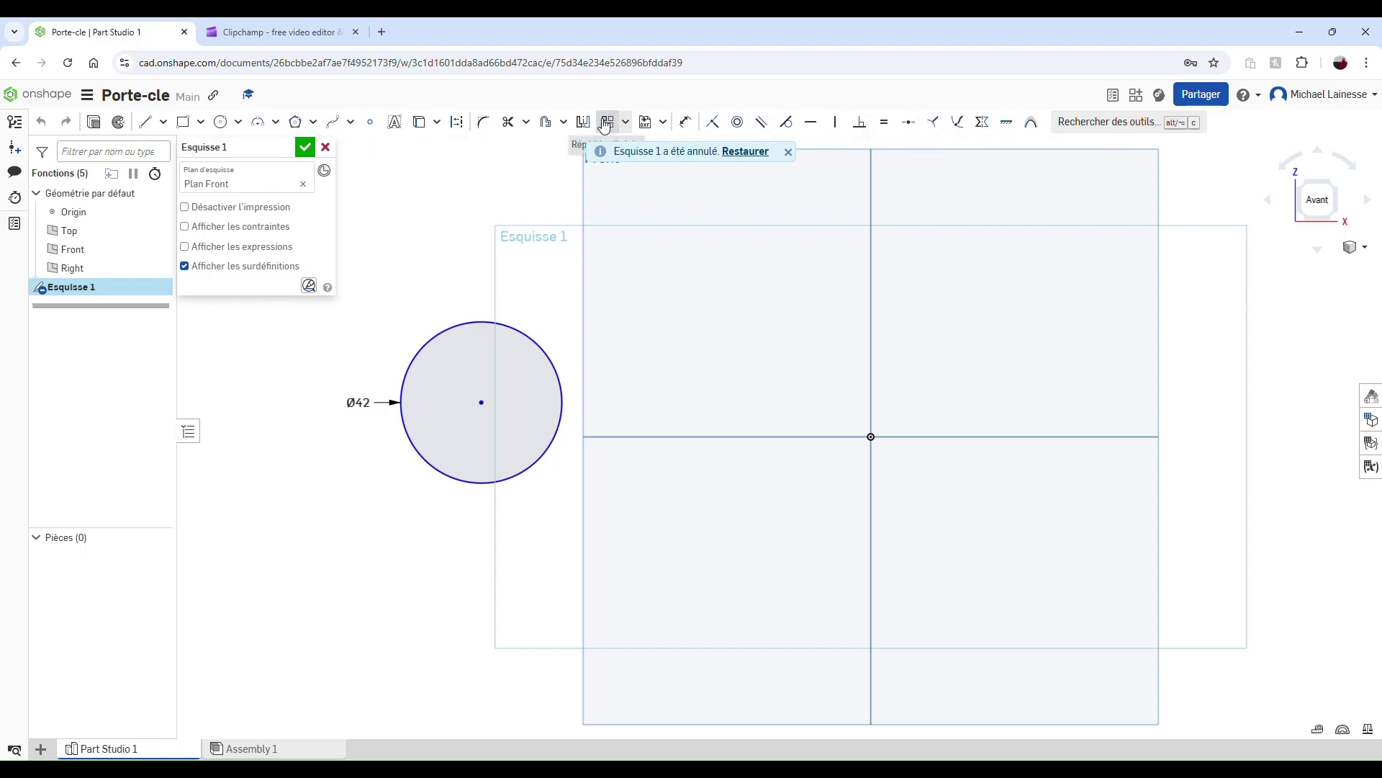
click(305, 147)
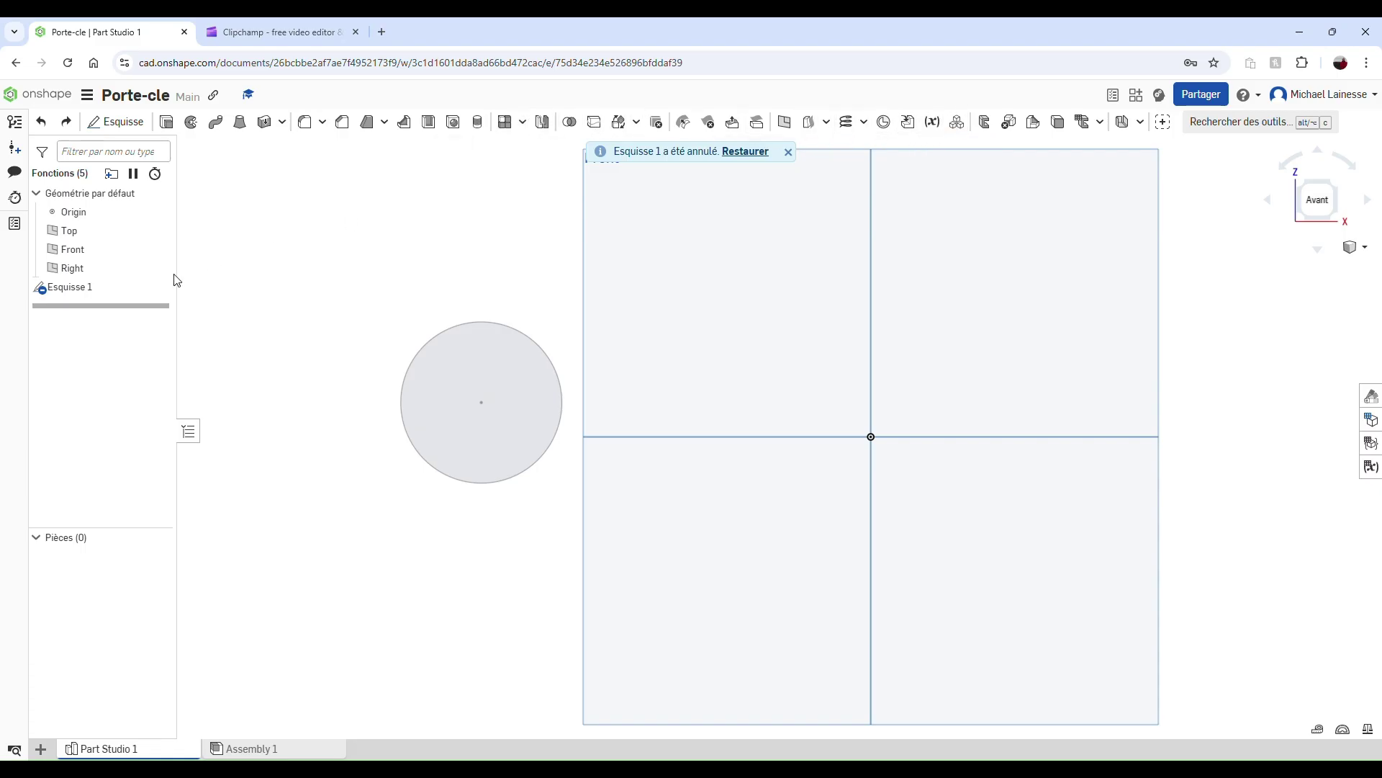
double_click(105, 293)
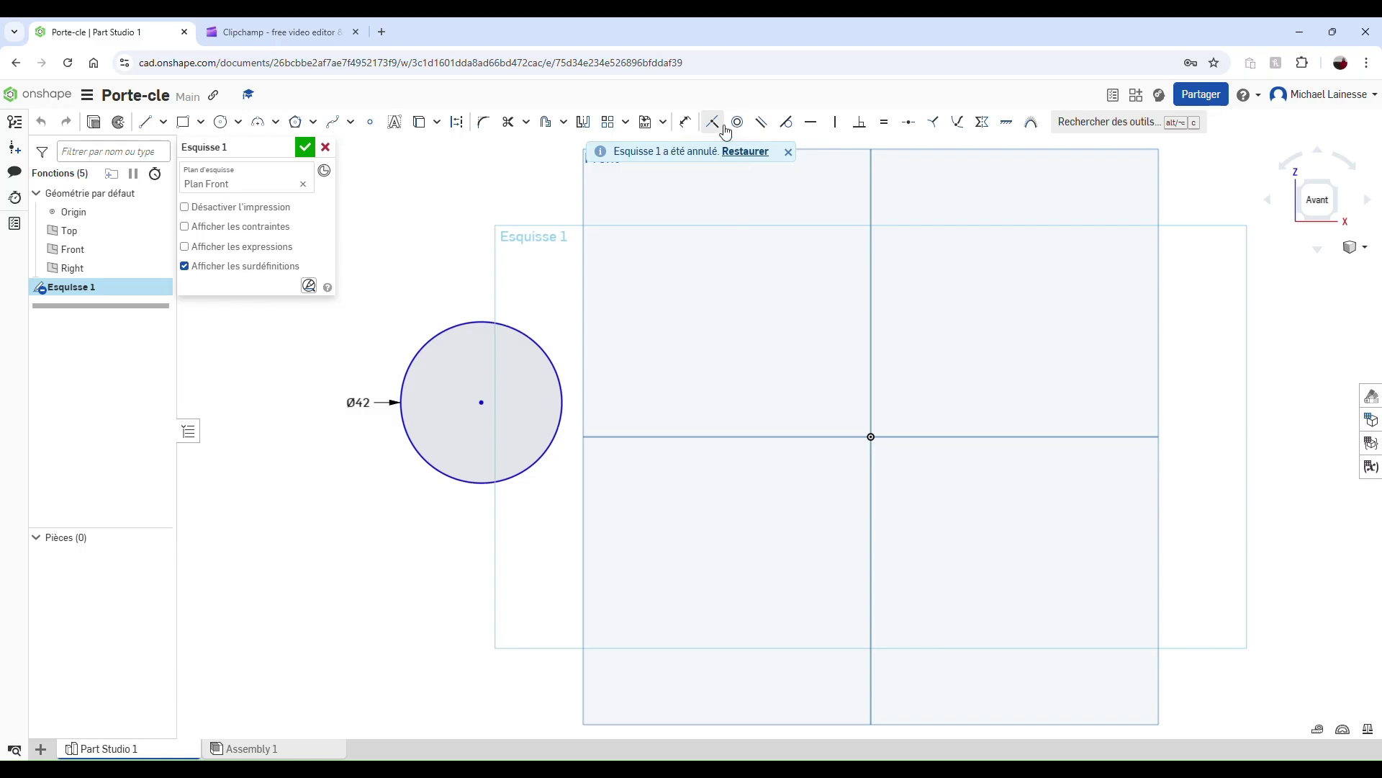
click(788, 153)
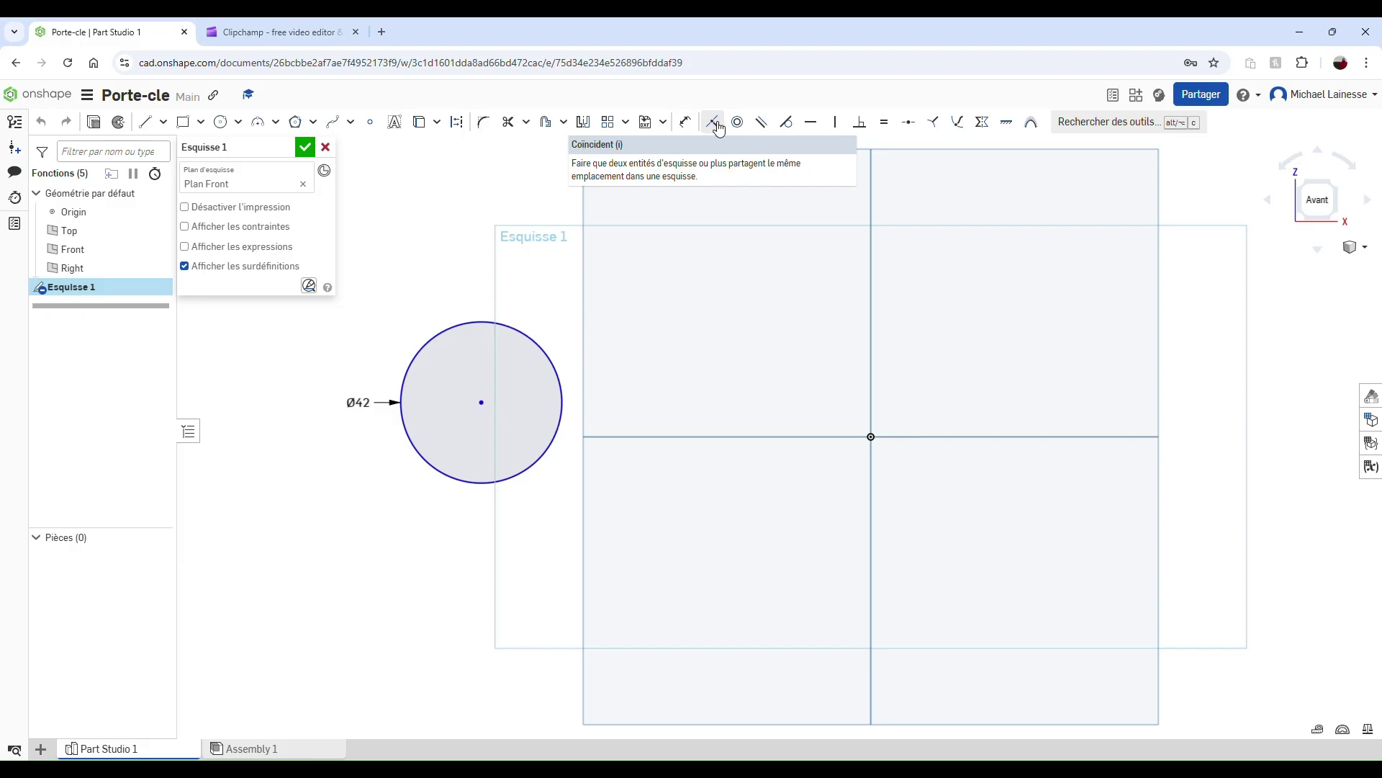
Make the centre of the 42 mm circle coincident with the origin and accept Esquisse 1
click(715, 124)
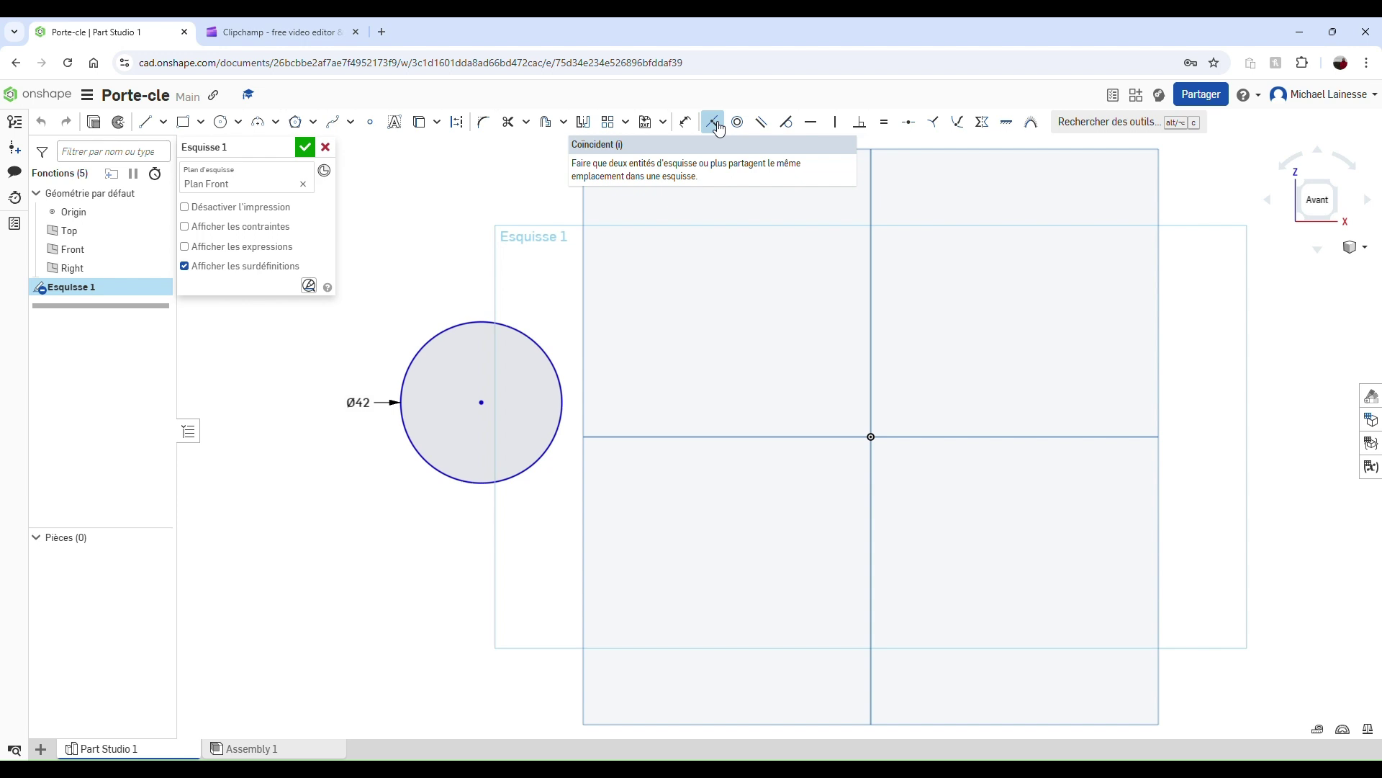
click(482, 403)
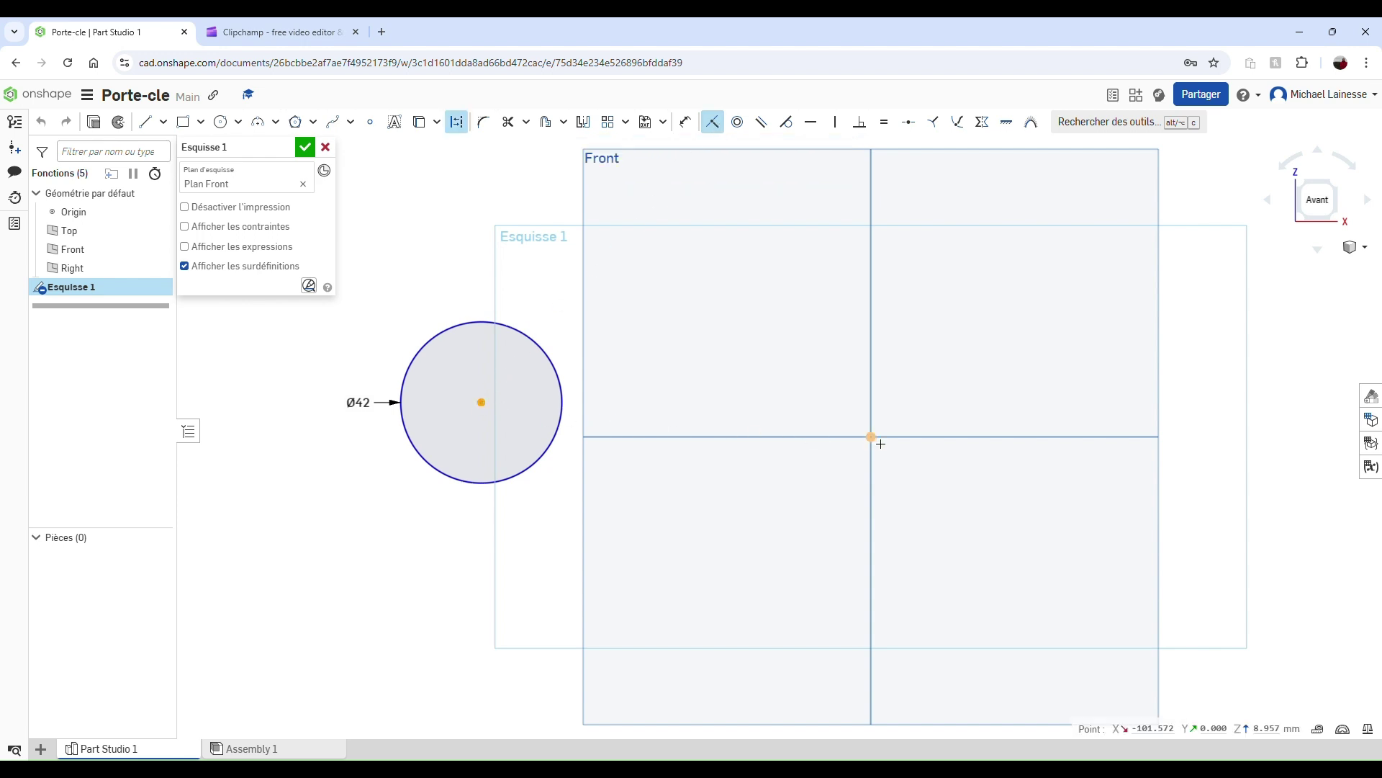
click(879, 443)
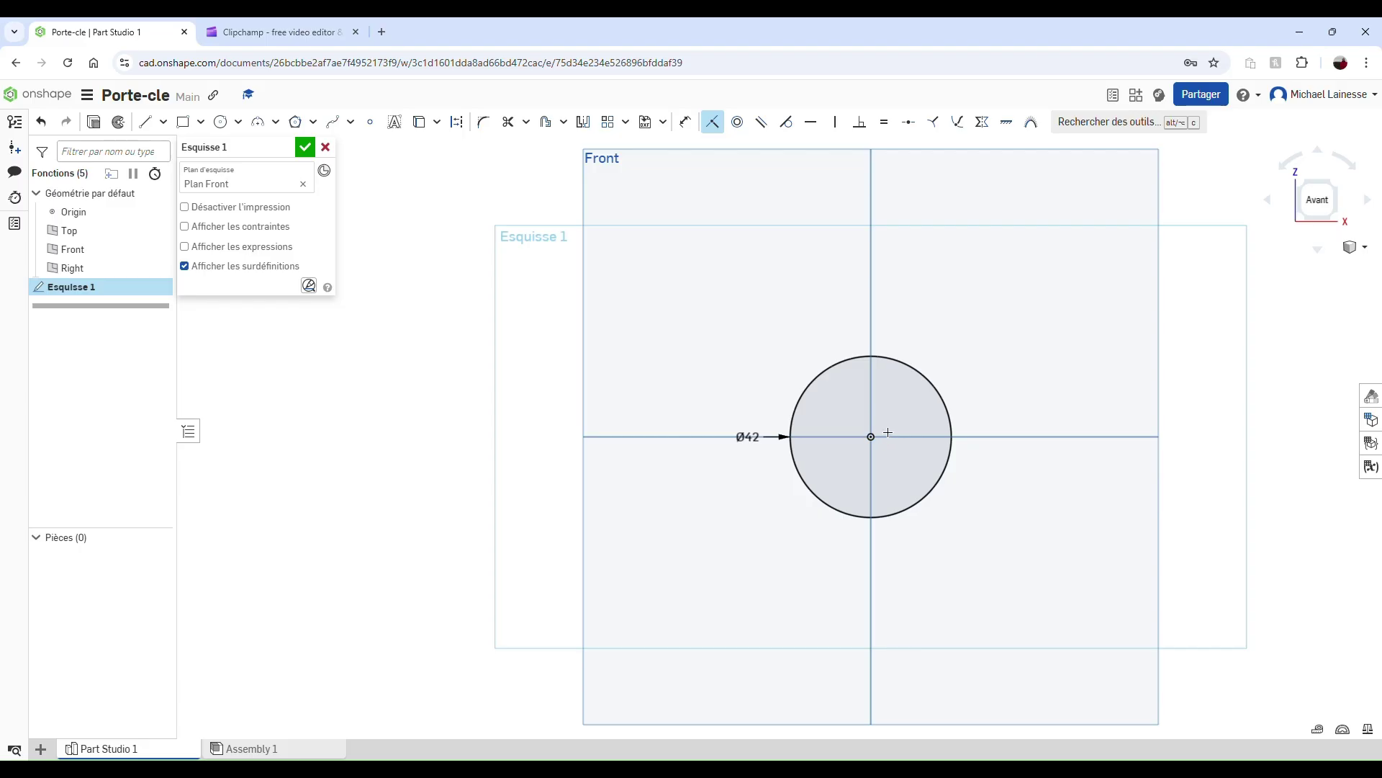
key(Escape)
click(305, 147)
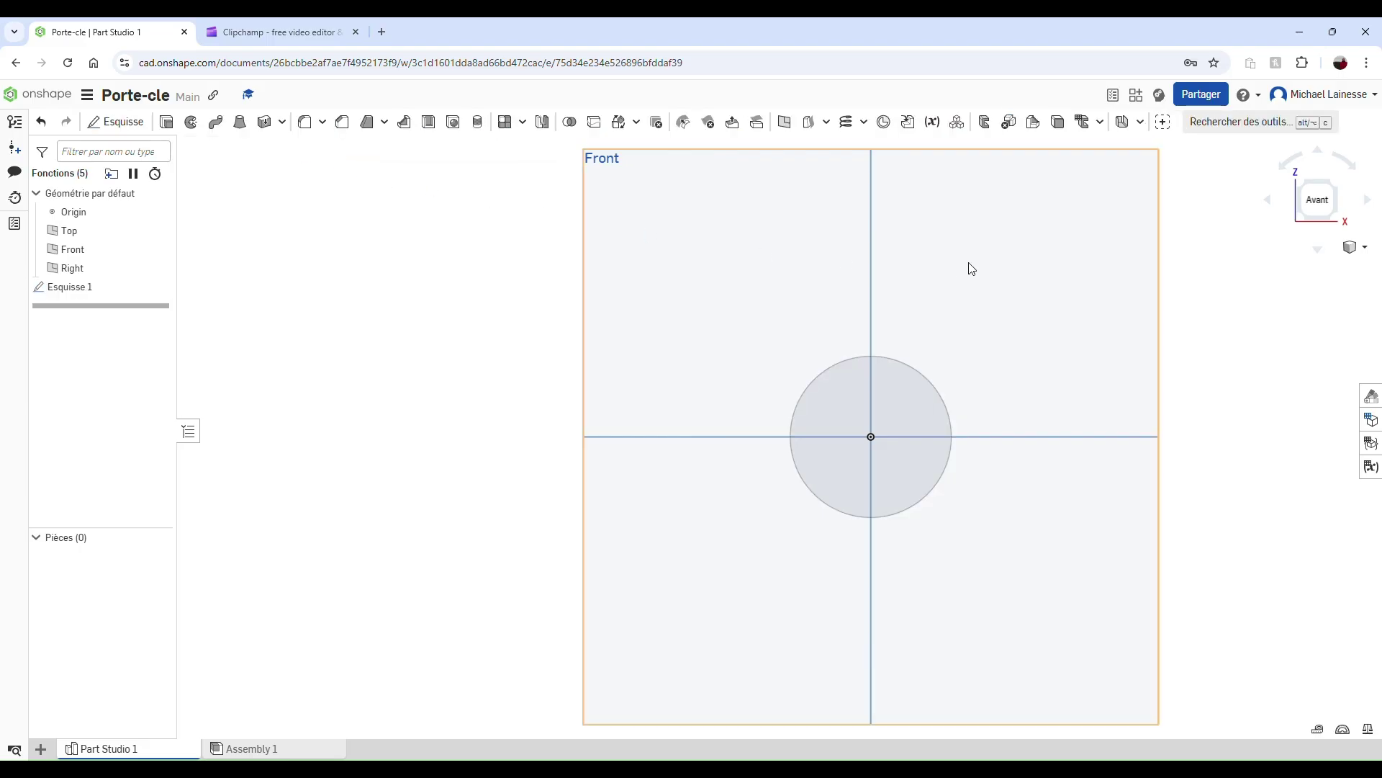
Extrude the circle from Esquisse 1 as a new solid with a blind depth of 10 mm and accept the feature
click(1335, 182)
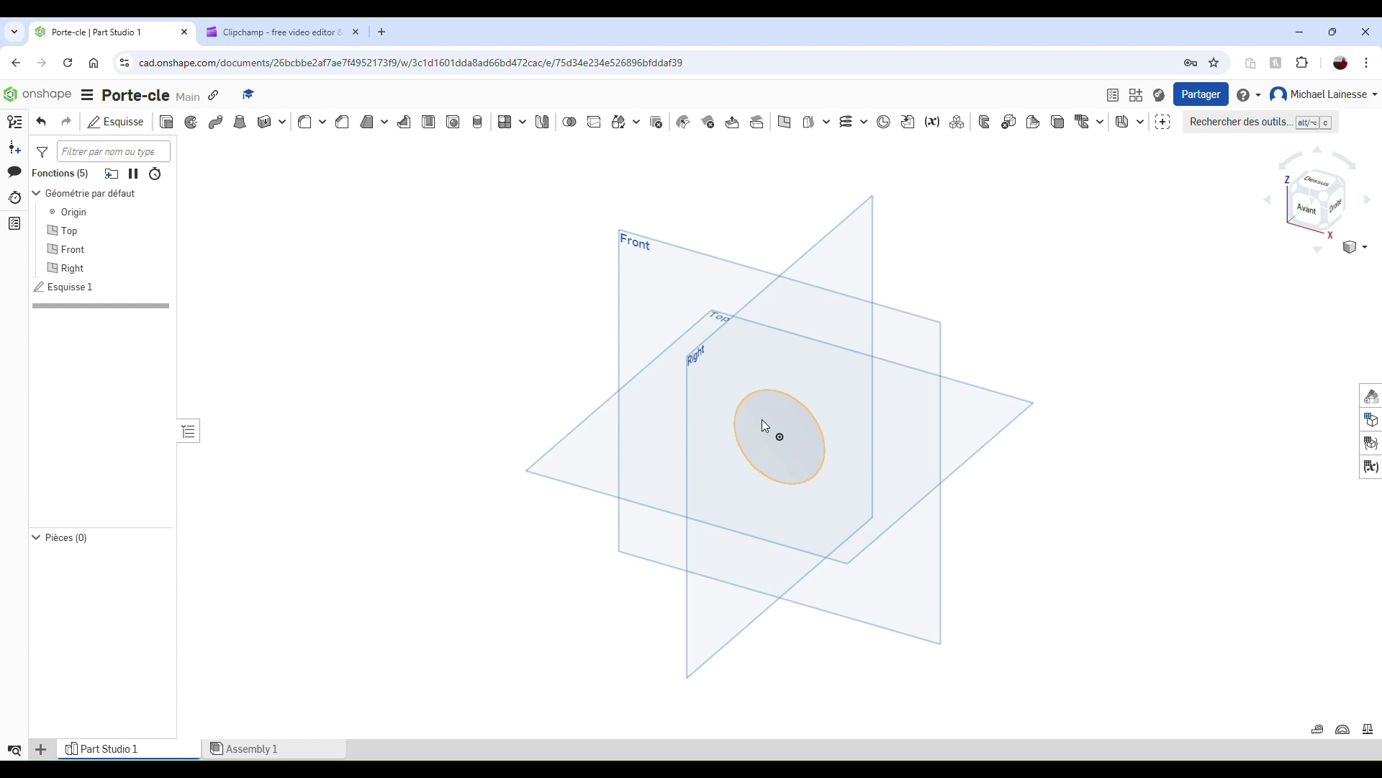
click(761, 420)
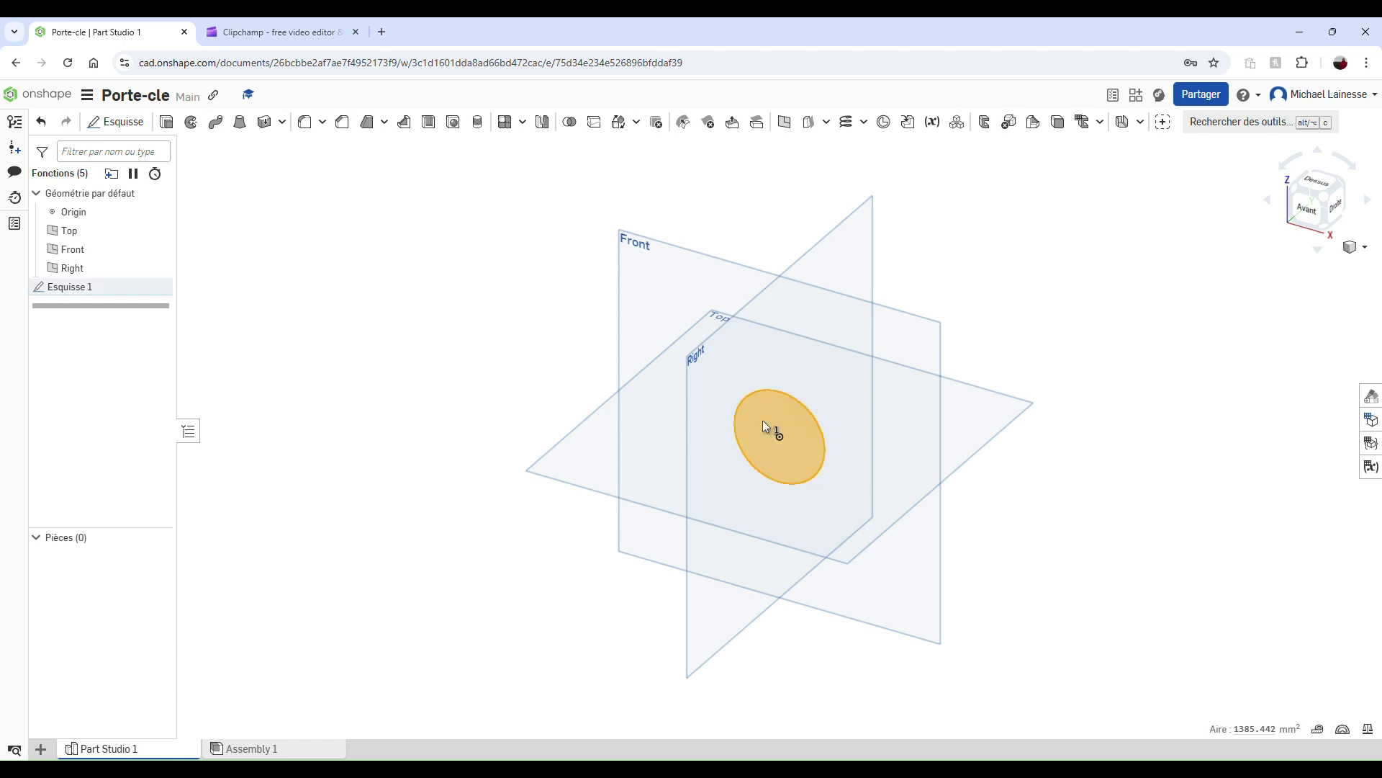
click(173, 128)
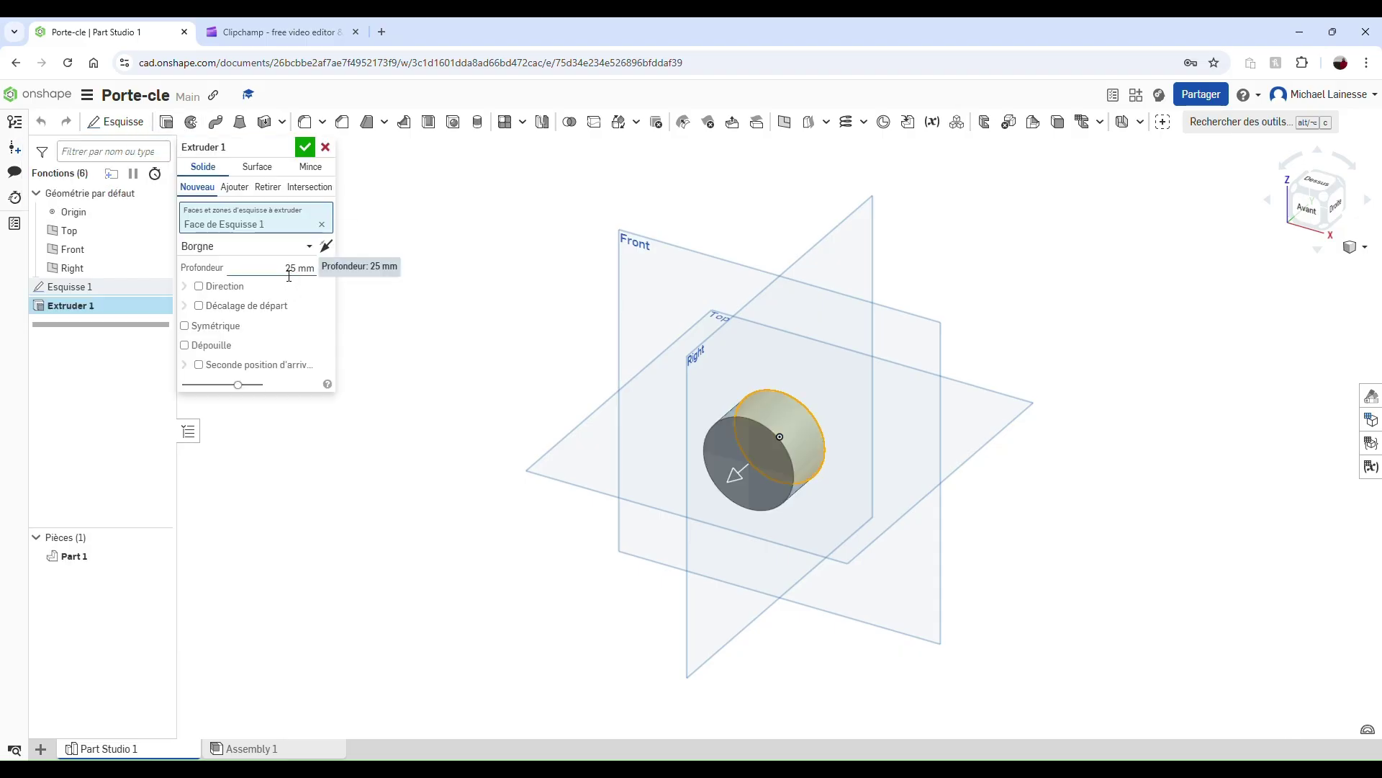
click(257, 167)
click(203, 167)
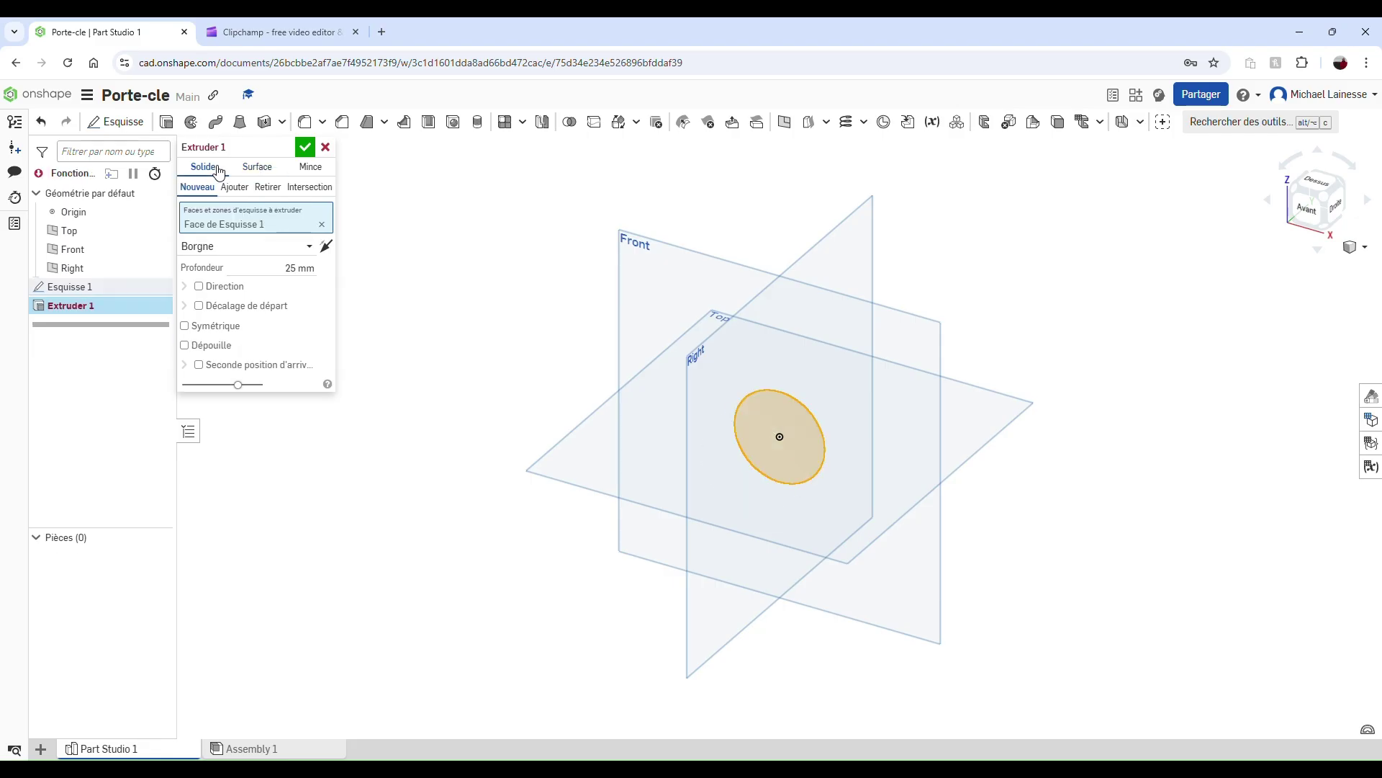
click(306, 269)
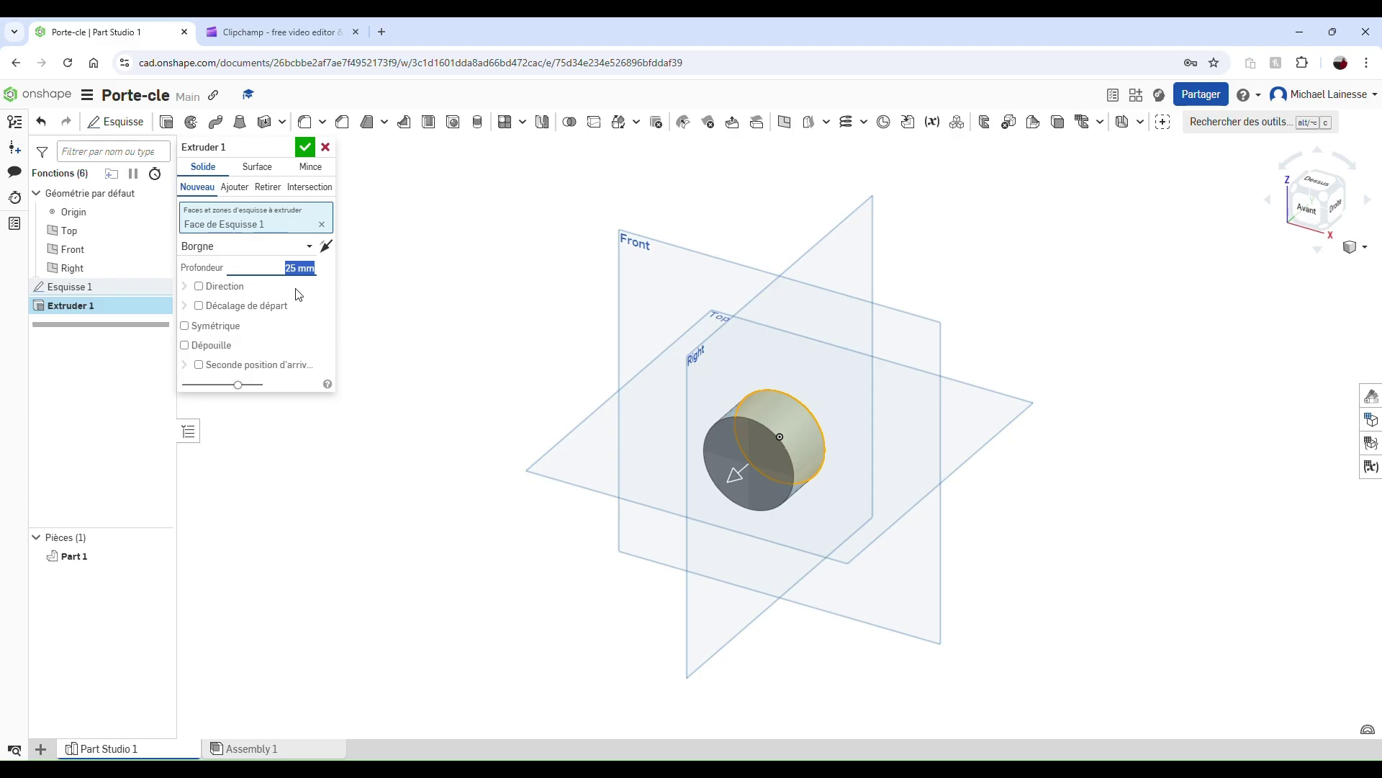
text(10)
click(304, 147)
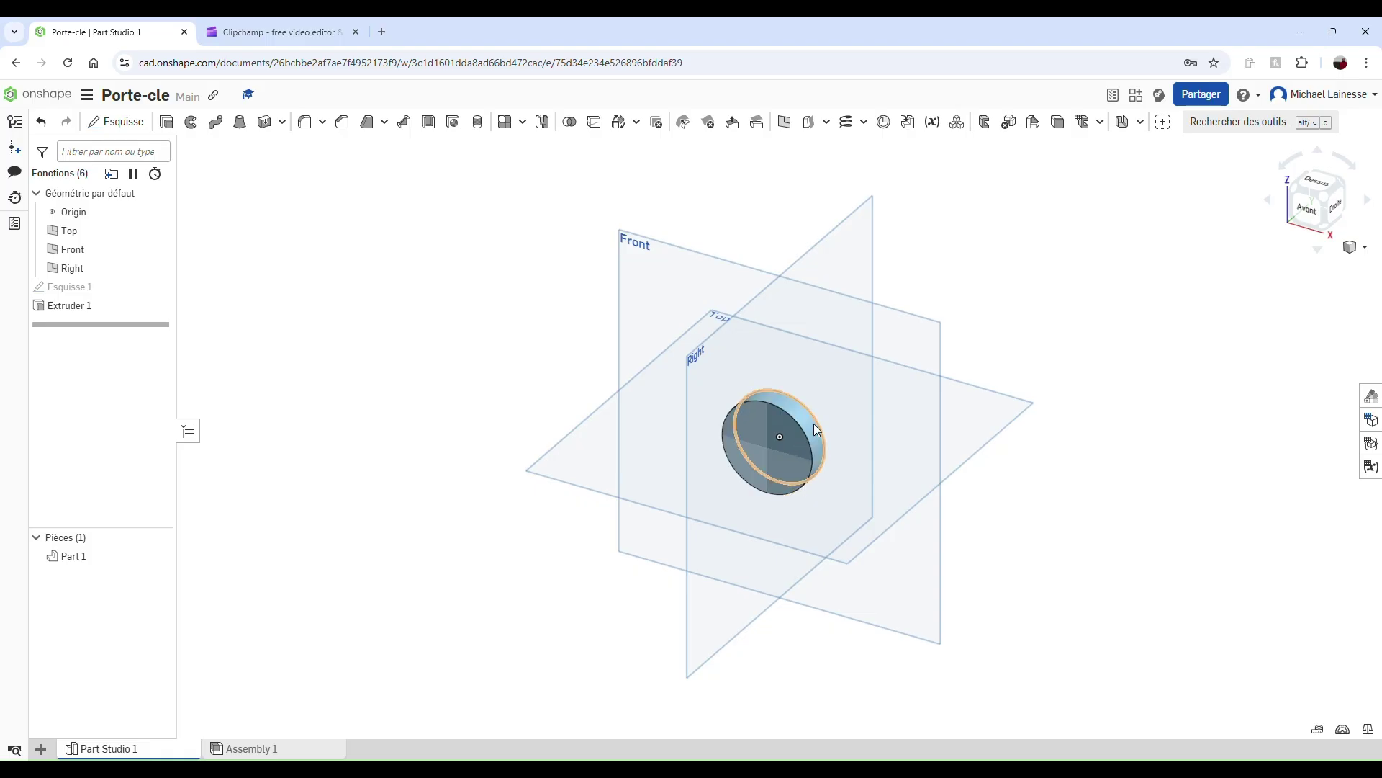
click(1312, 210)
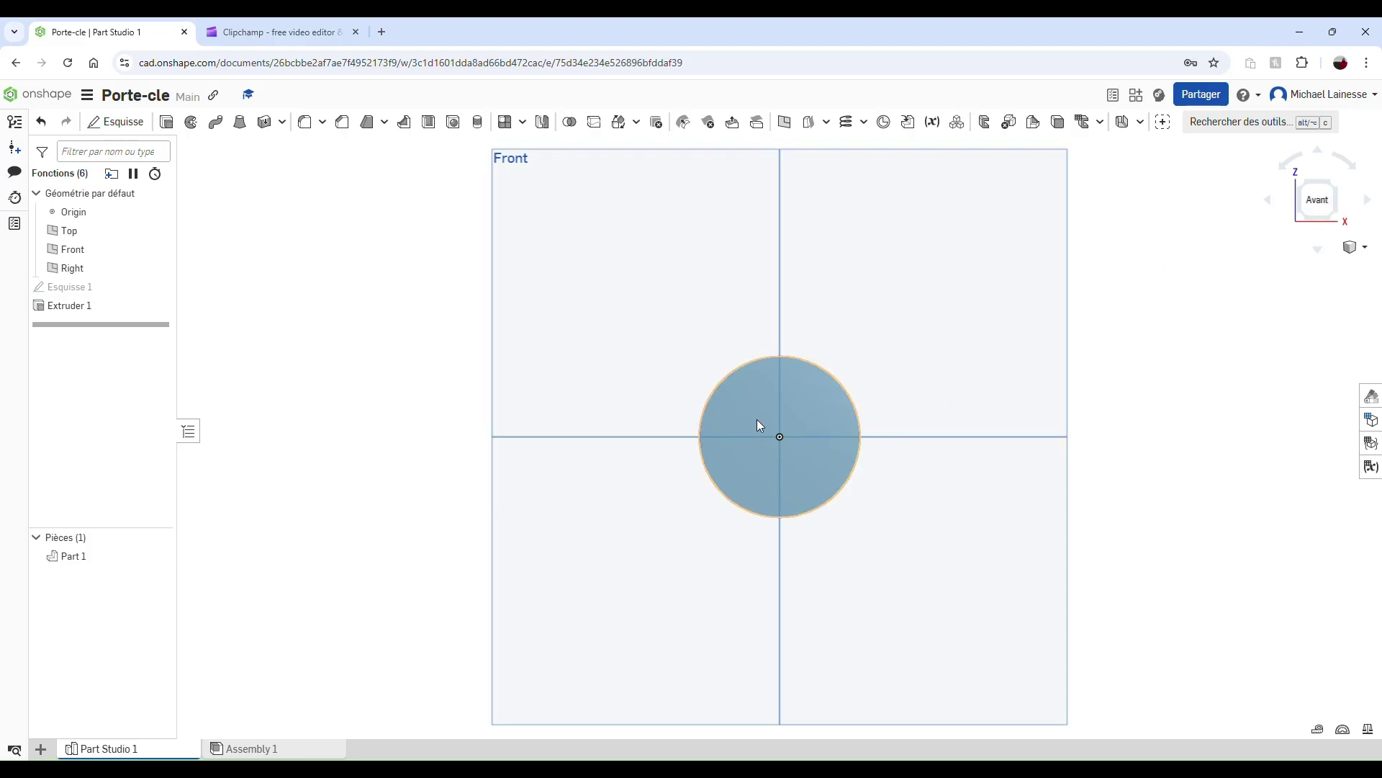
click(118, 124)
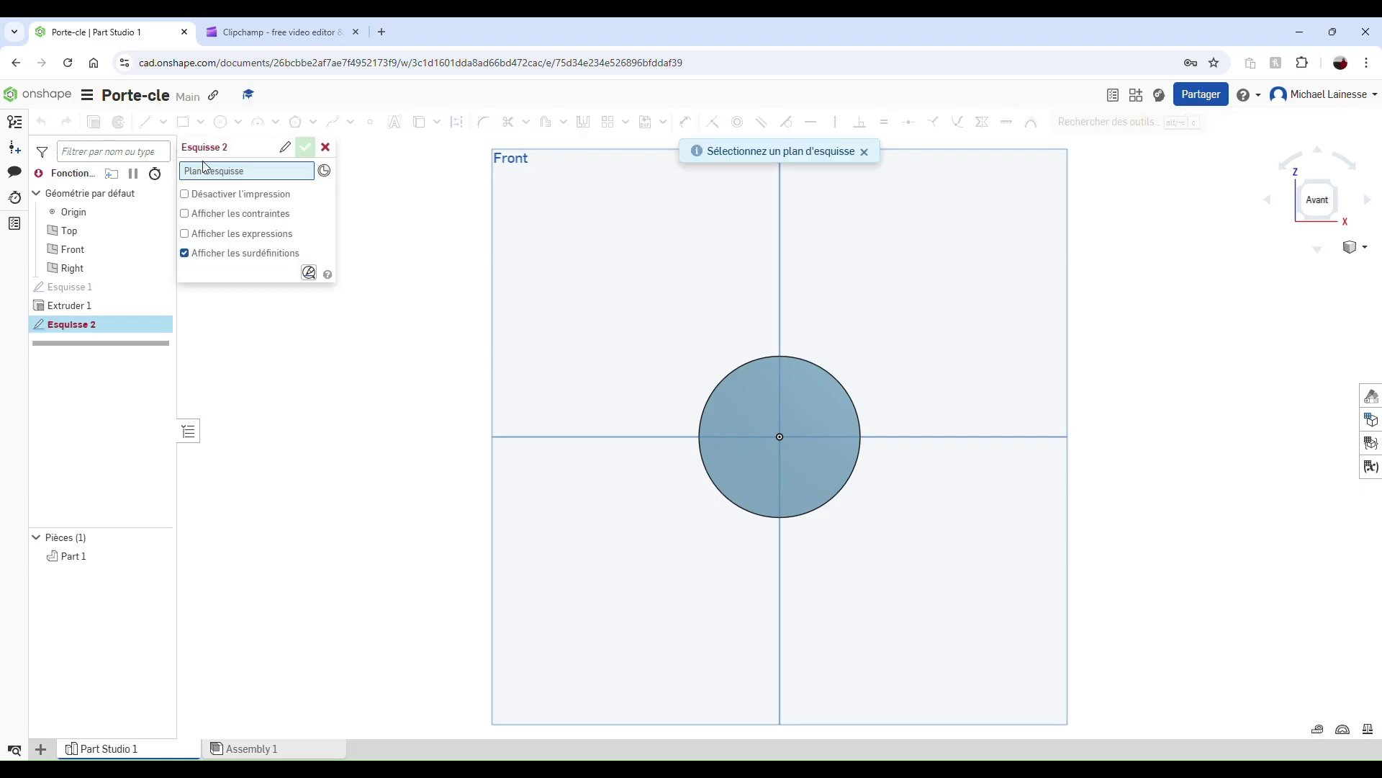
click(561, 216)
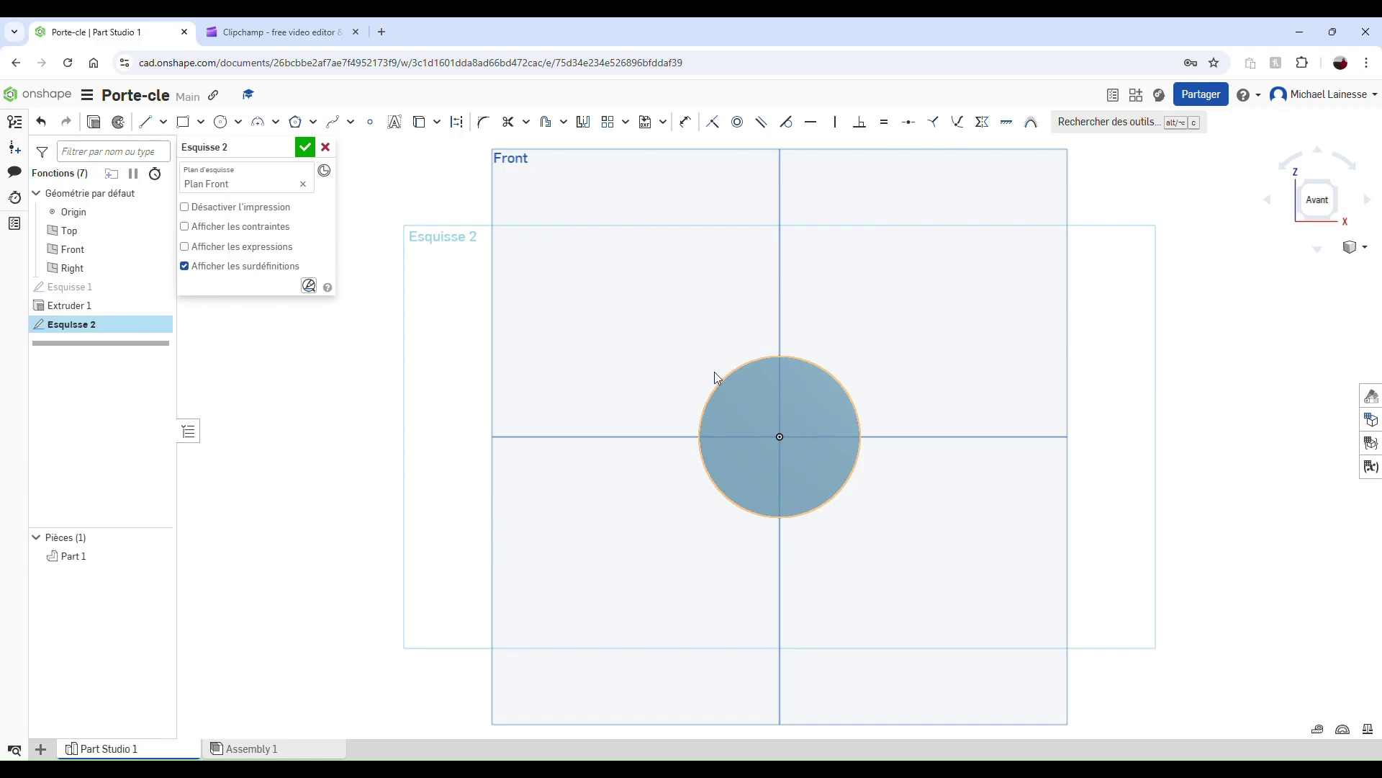
click(1310, 191)
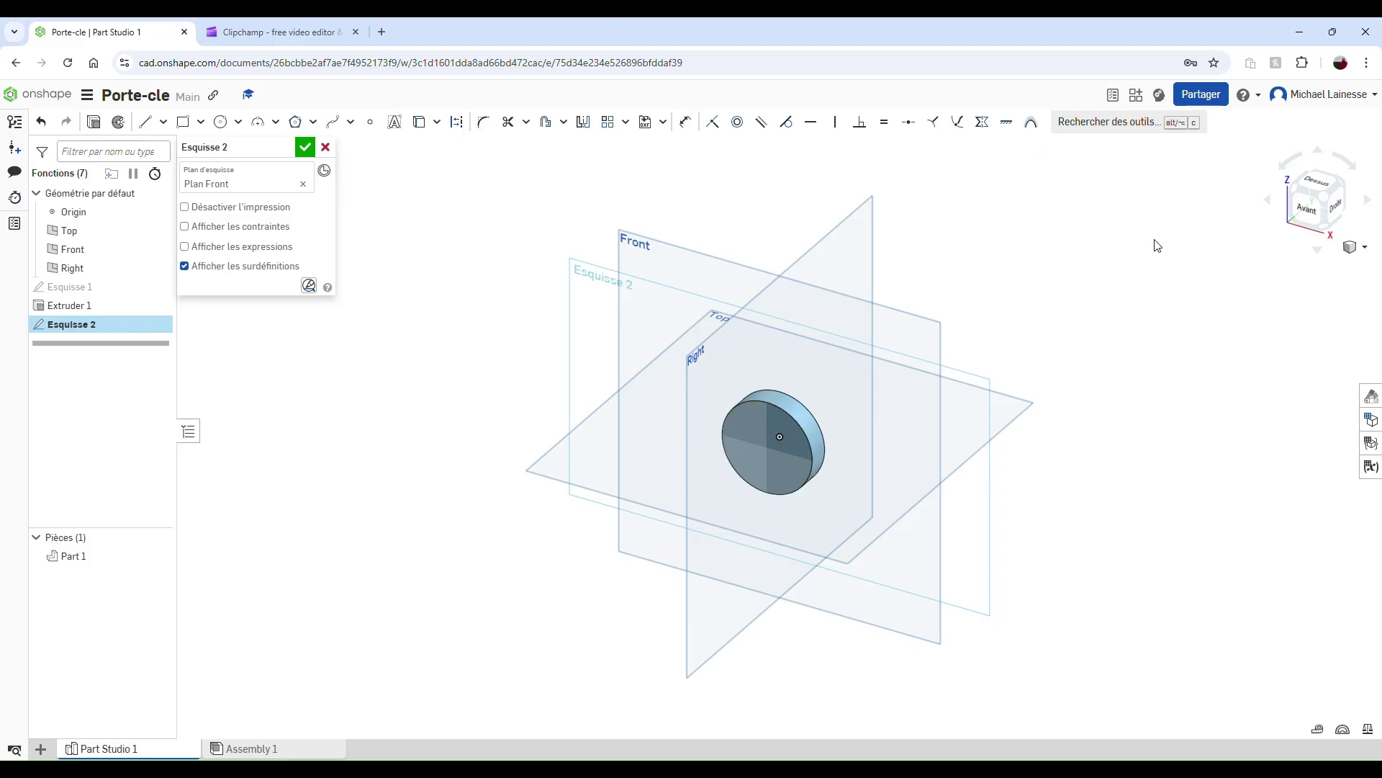
click(1314, 217)
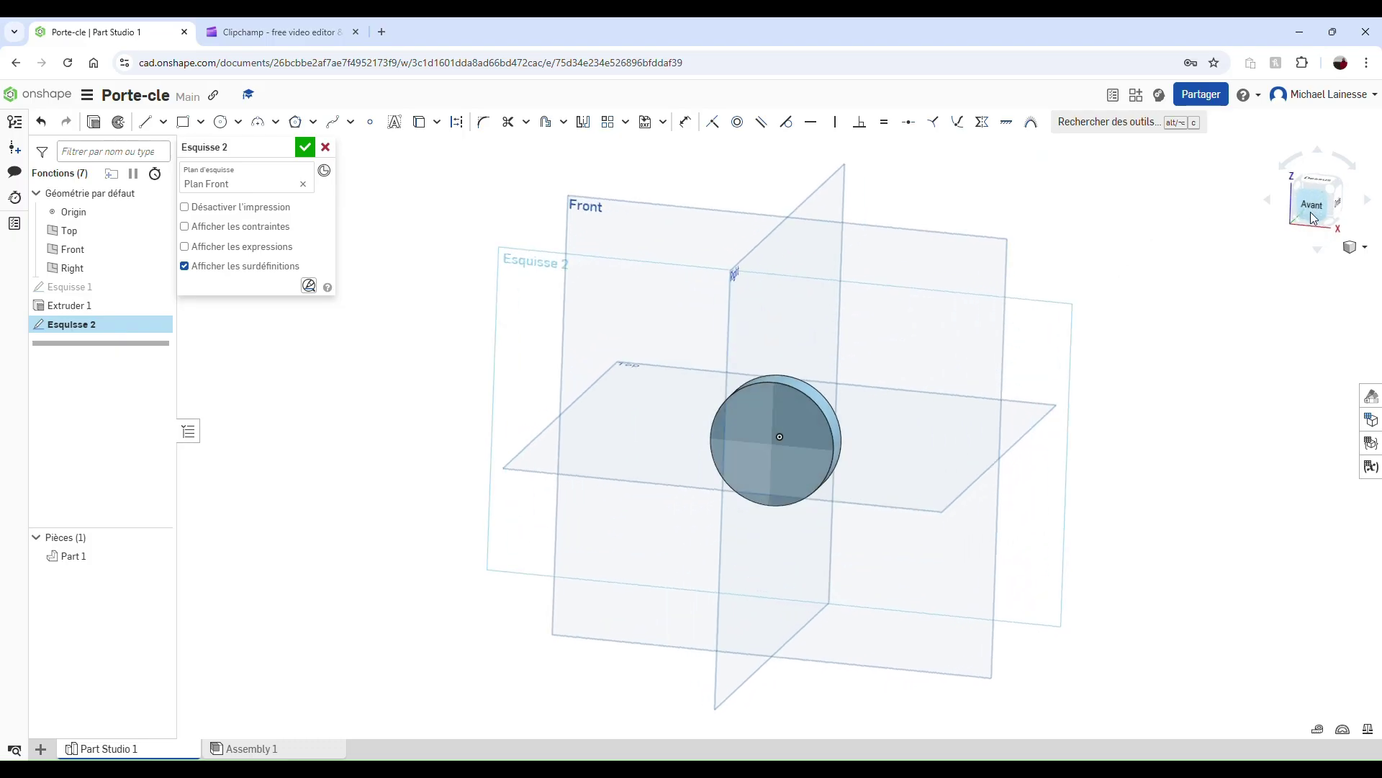
click(325, 148)
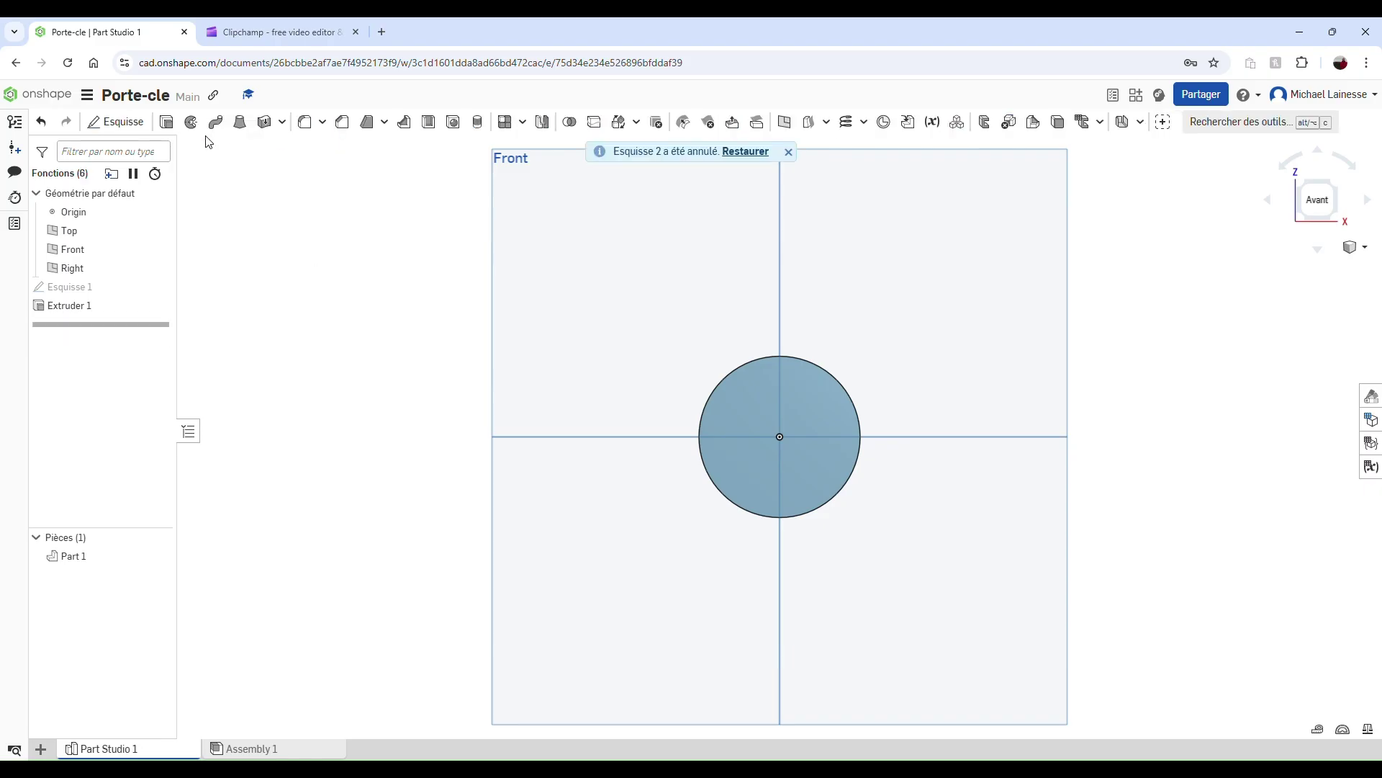
Start a sketch on the disc's front face, draw a circle about 11 mm in diameter to the disc's upper left, and accept the sketch
click(144, 123)
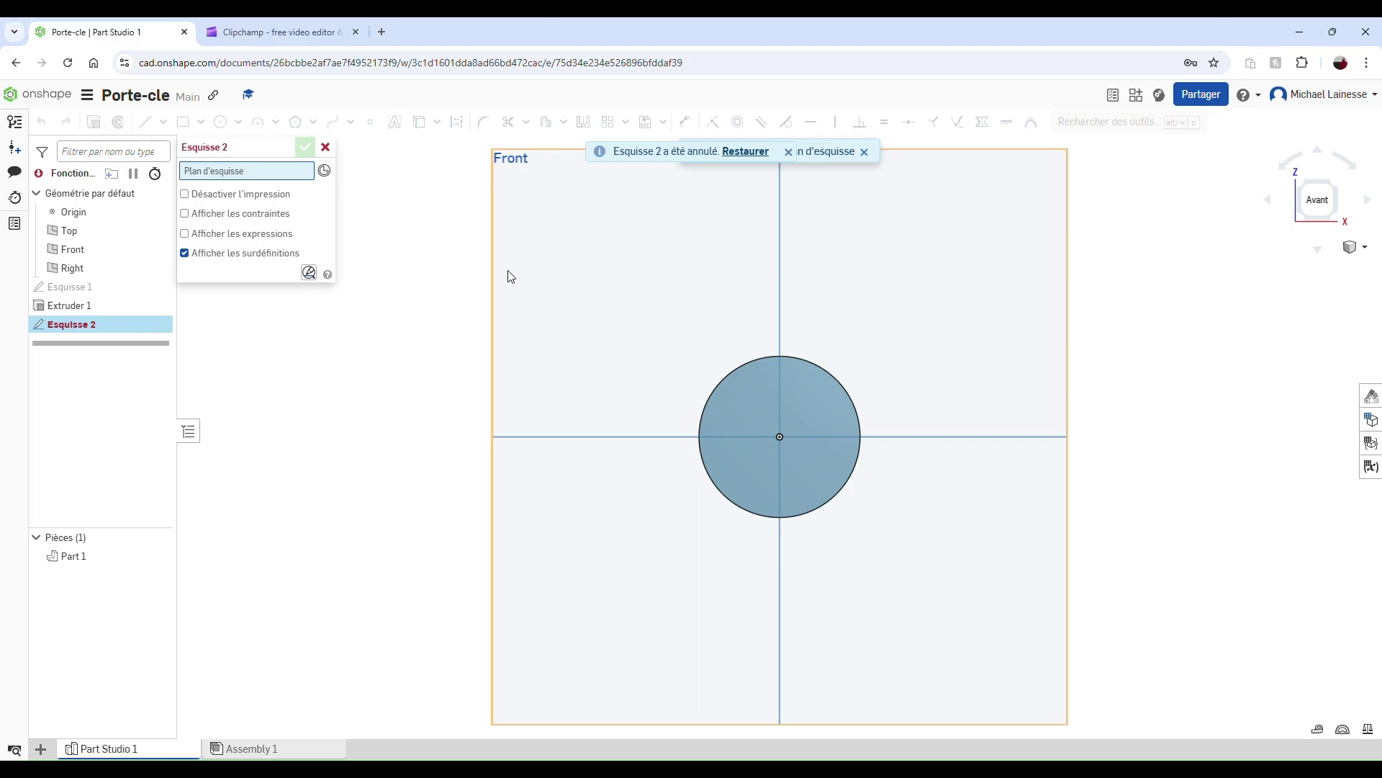
click(751, 427)
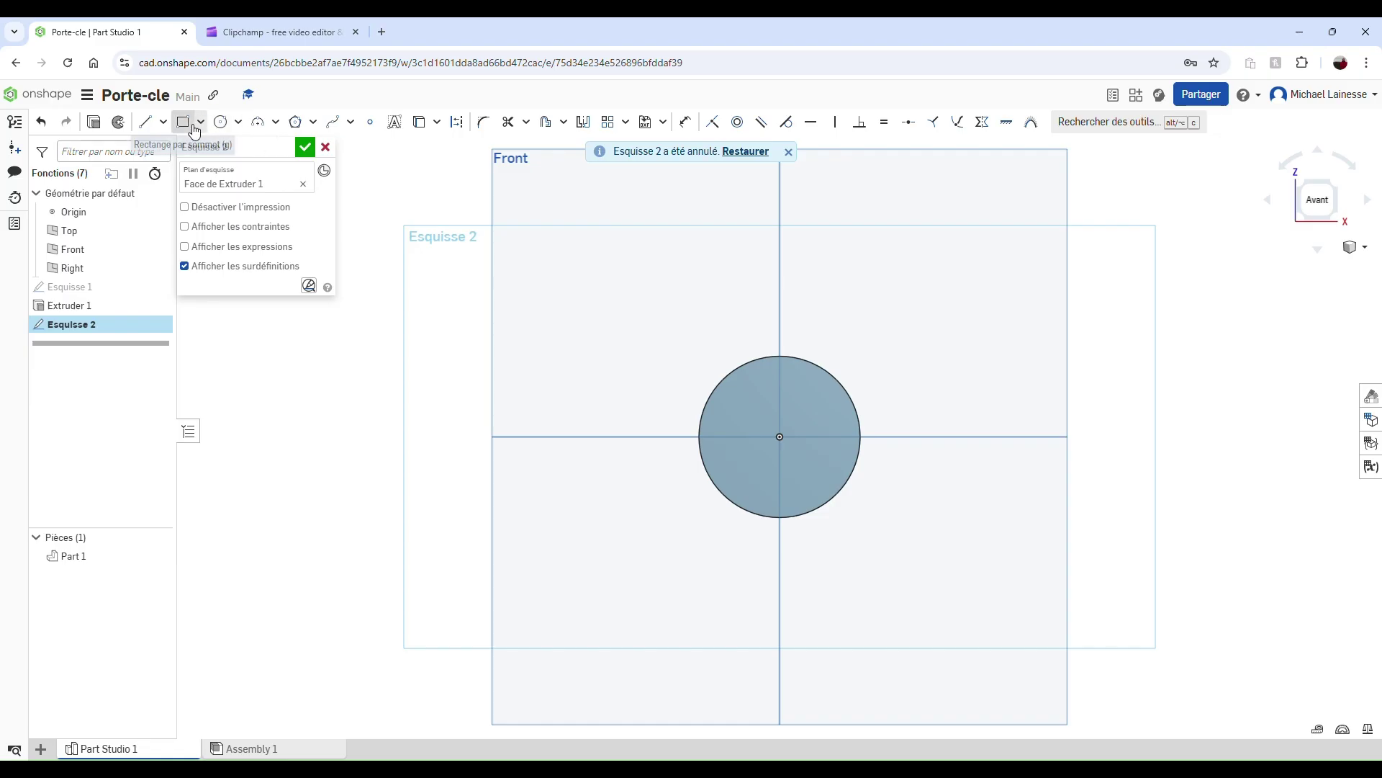
click(238, 124)
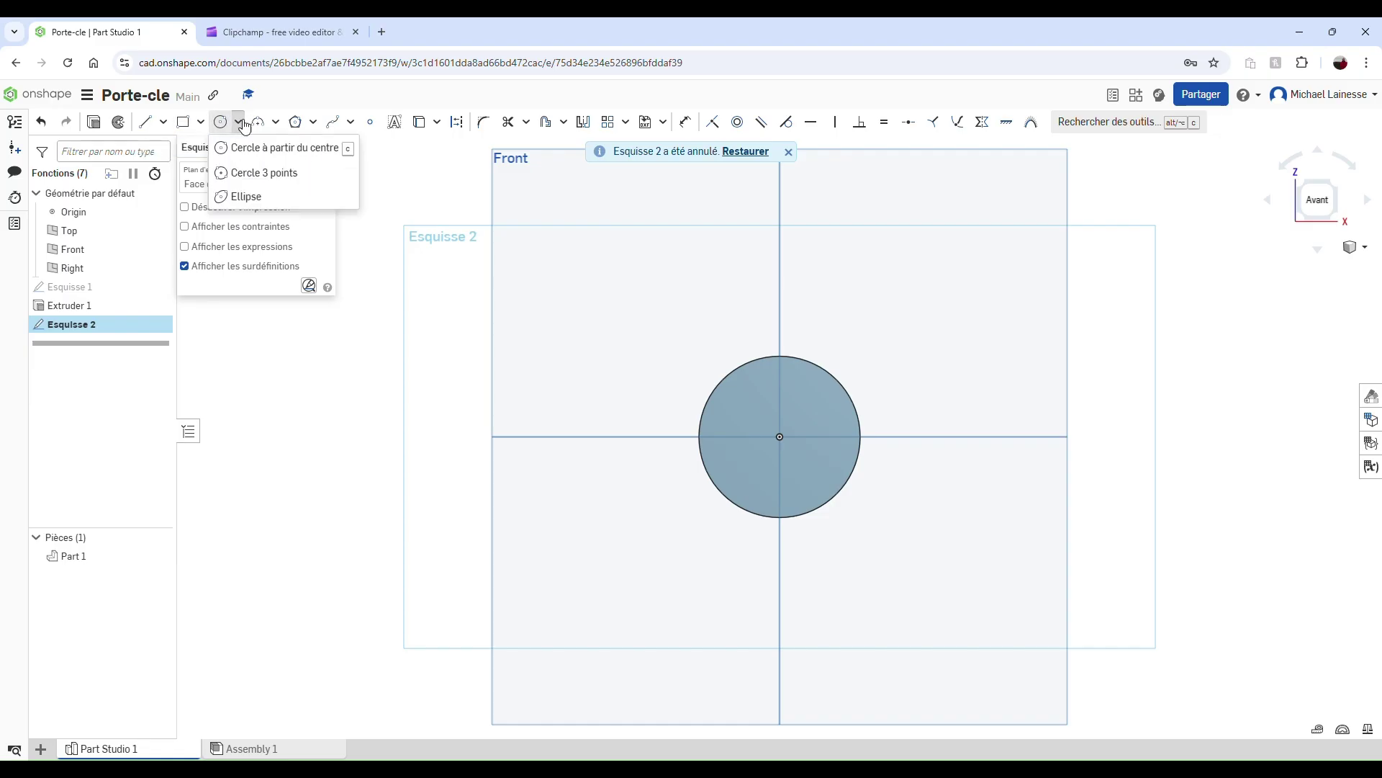
click(222, 123)
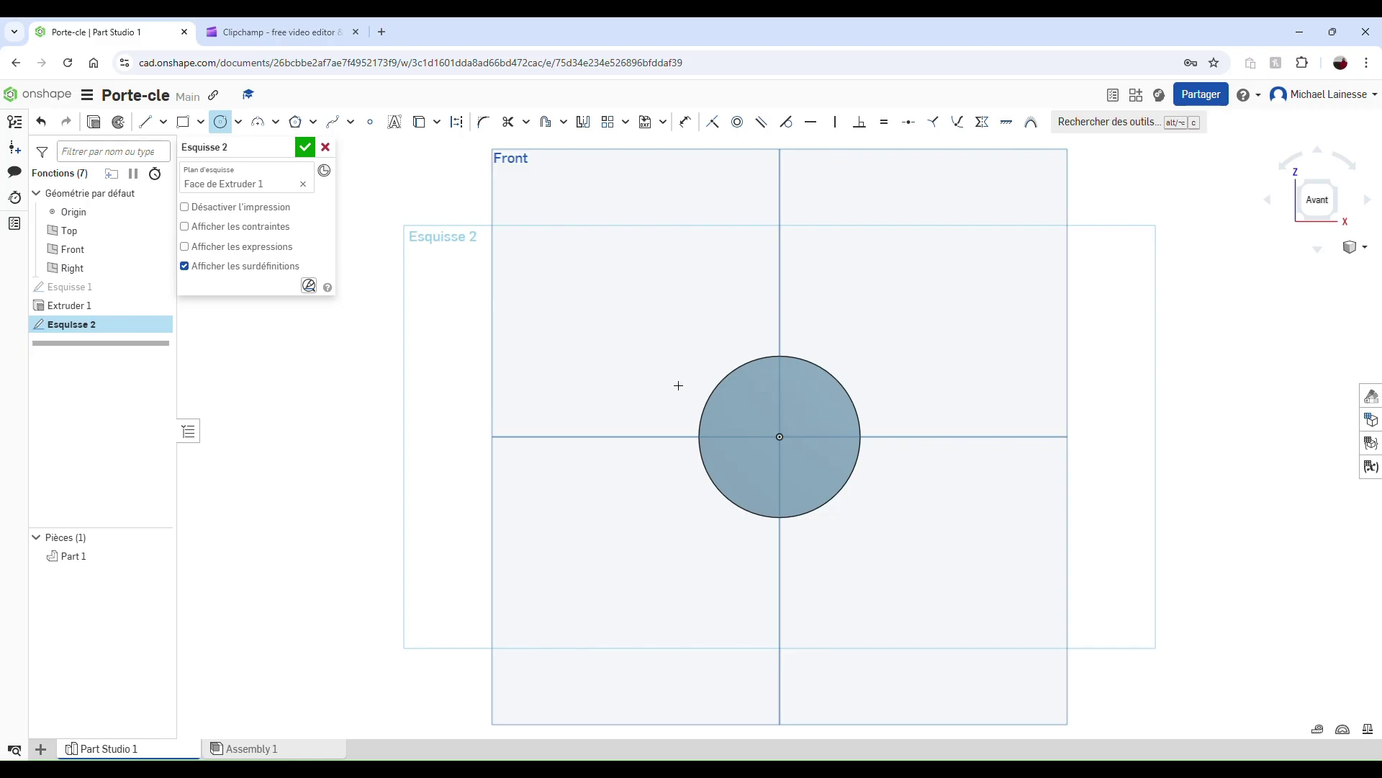
click(618, 348)
click(632, 363)
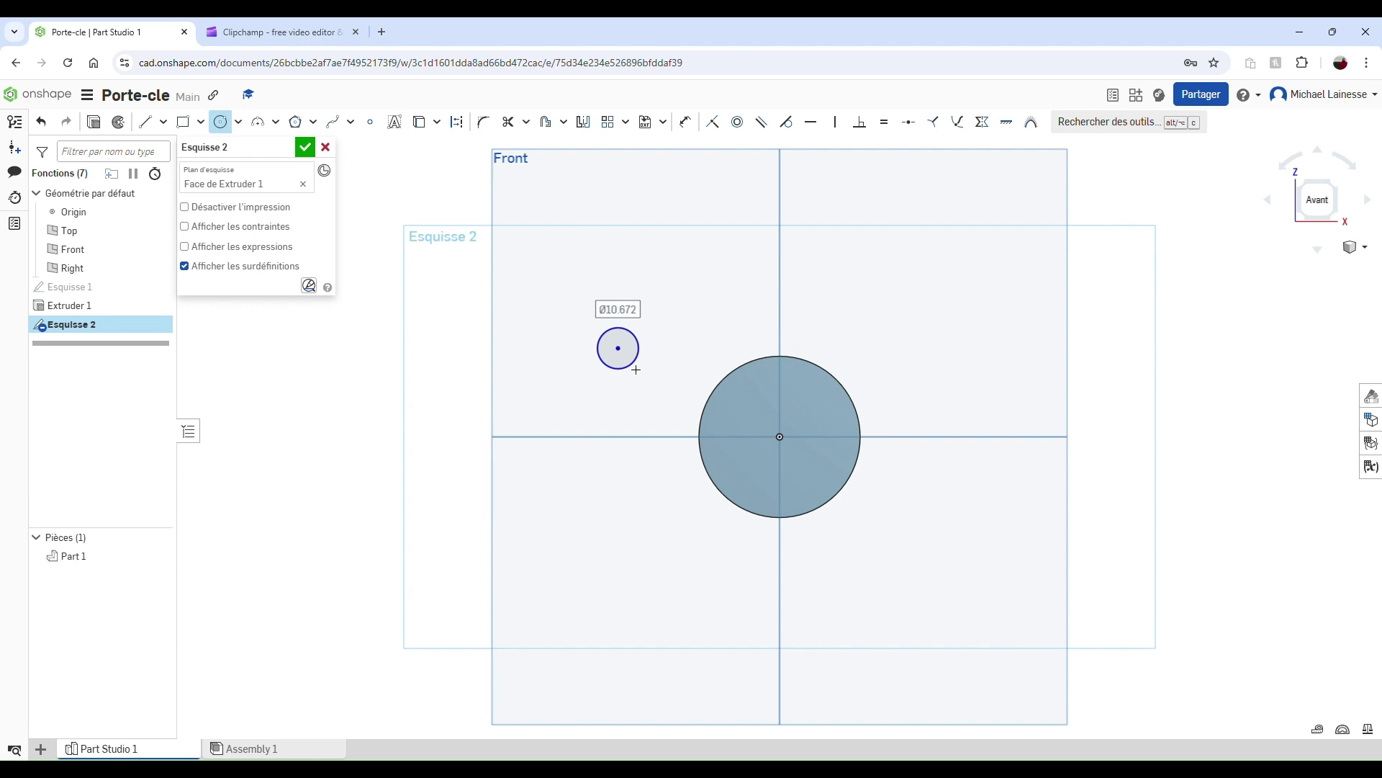
click(301, 149)
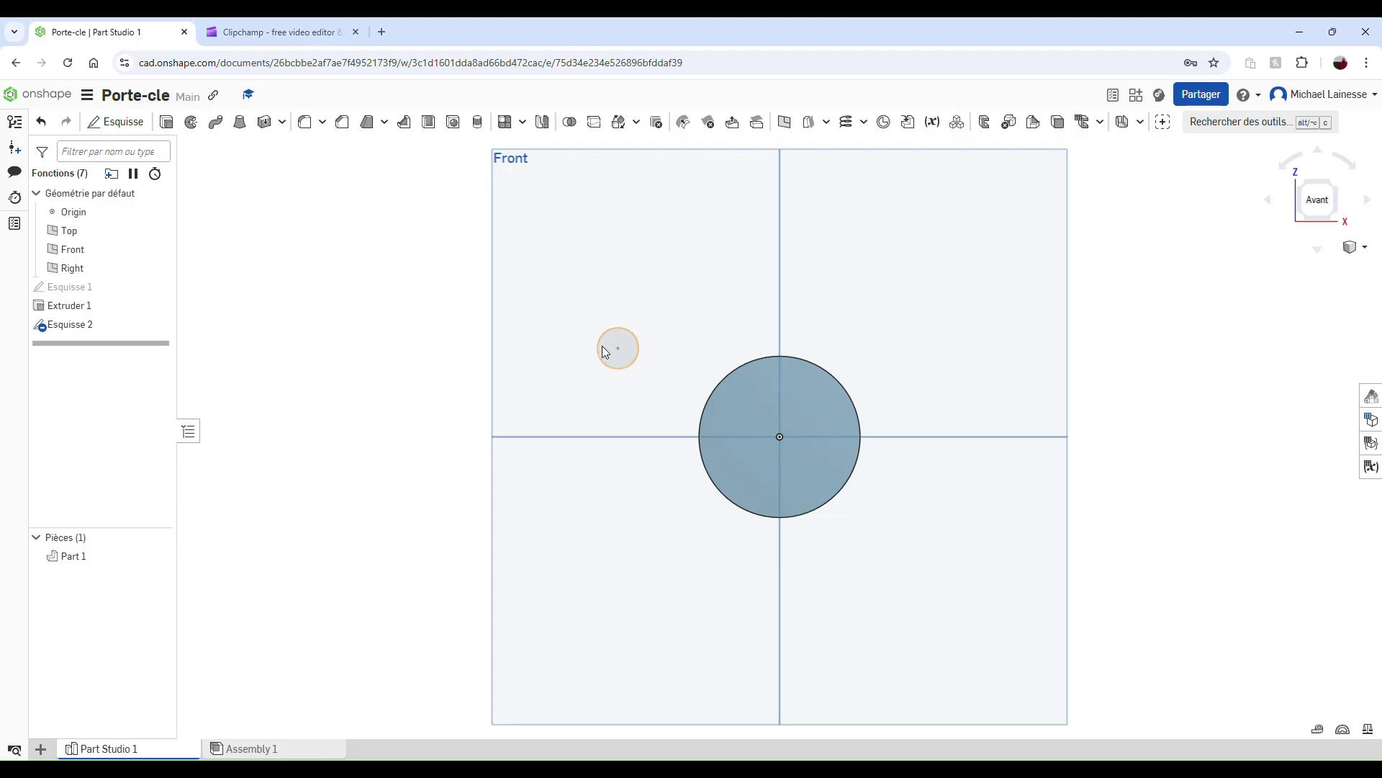
Reopen Esquisse 2 for editing and dimension the small circle's diameter to 8 mm
double_click(102, 327)
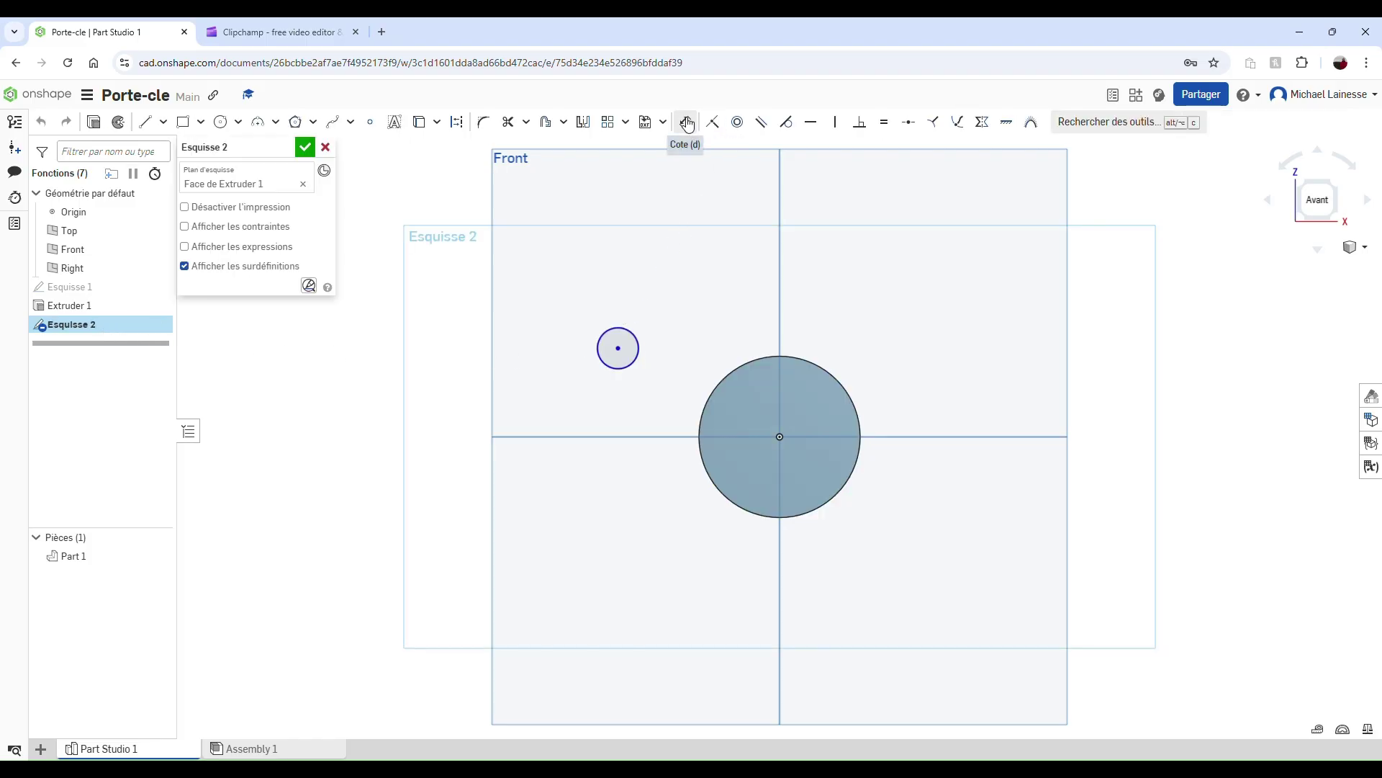
click(718, 126)
click(689, 125)
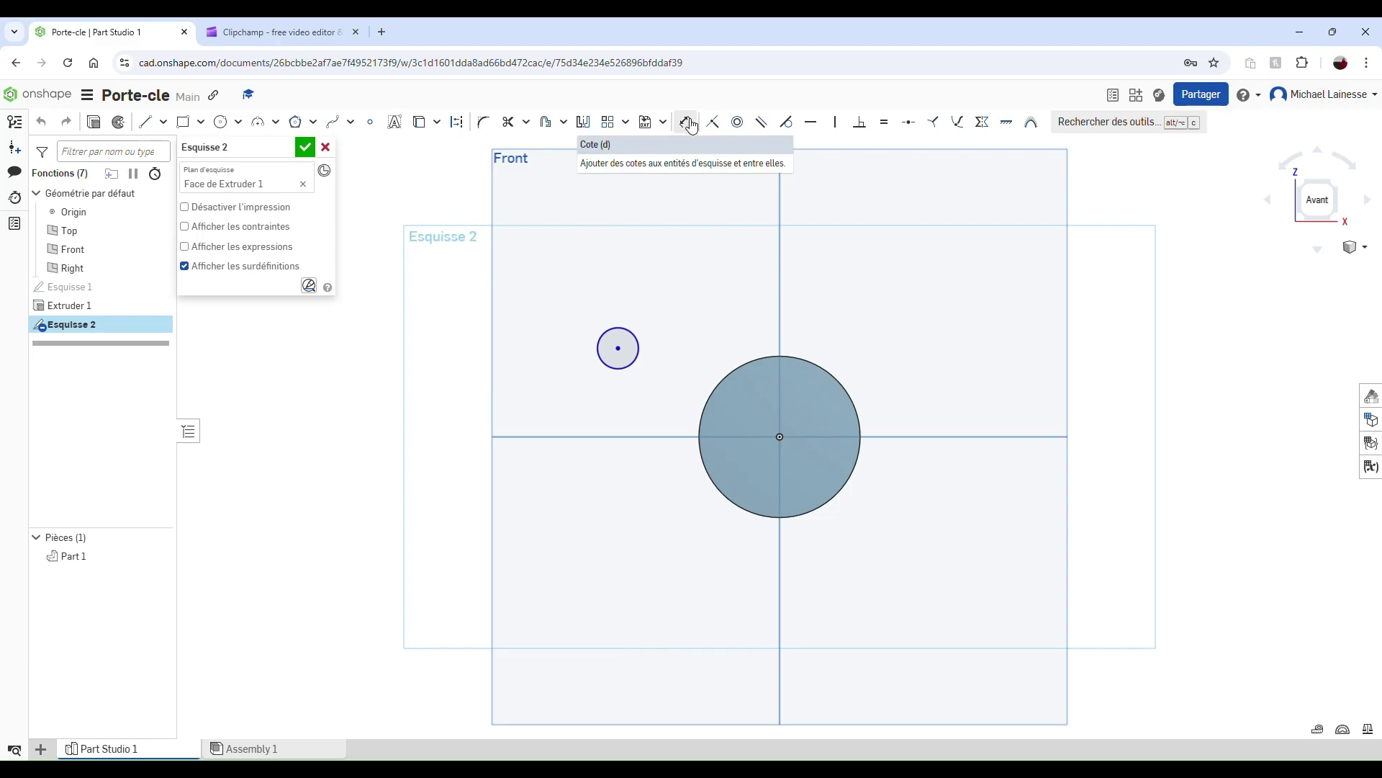
click(690, 125)
click(640, 341)
click(693, 276)
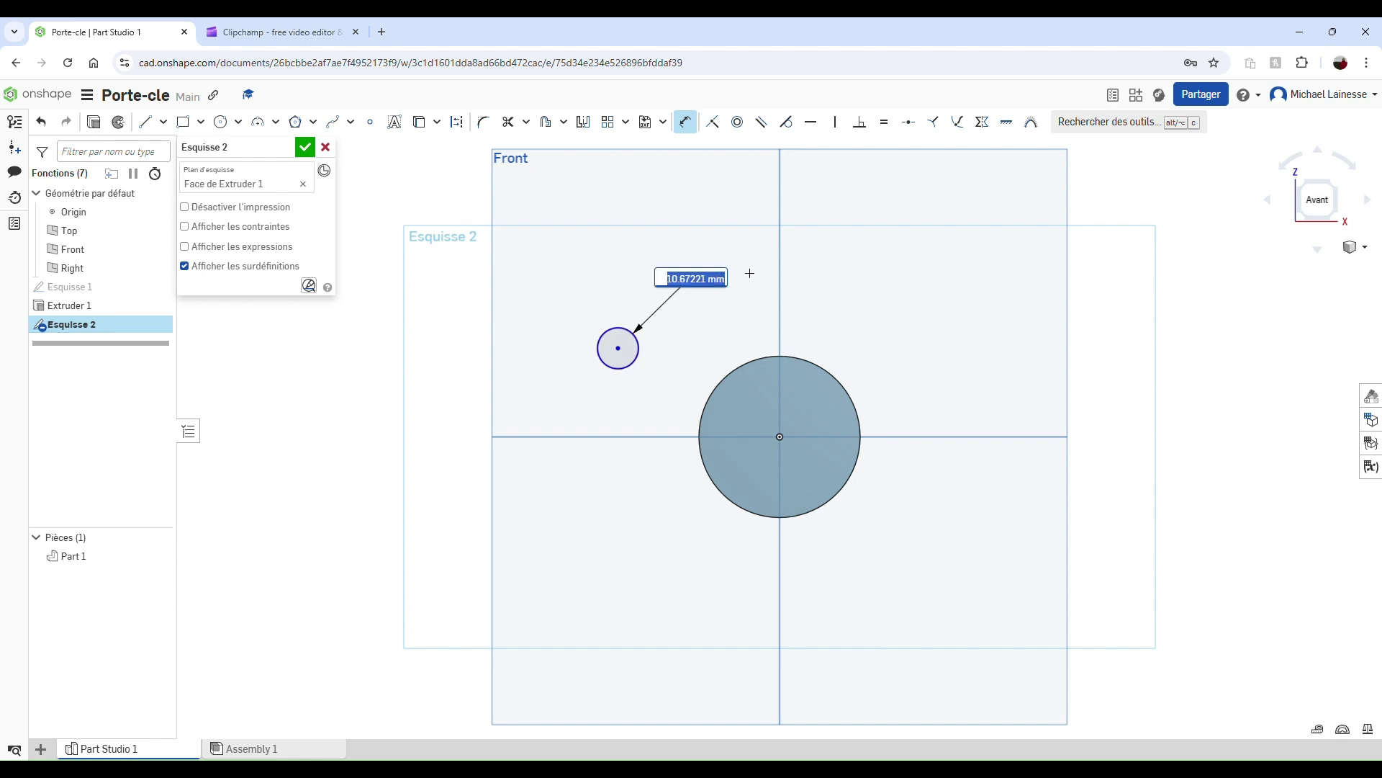
text(8)
key(Return)
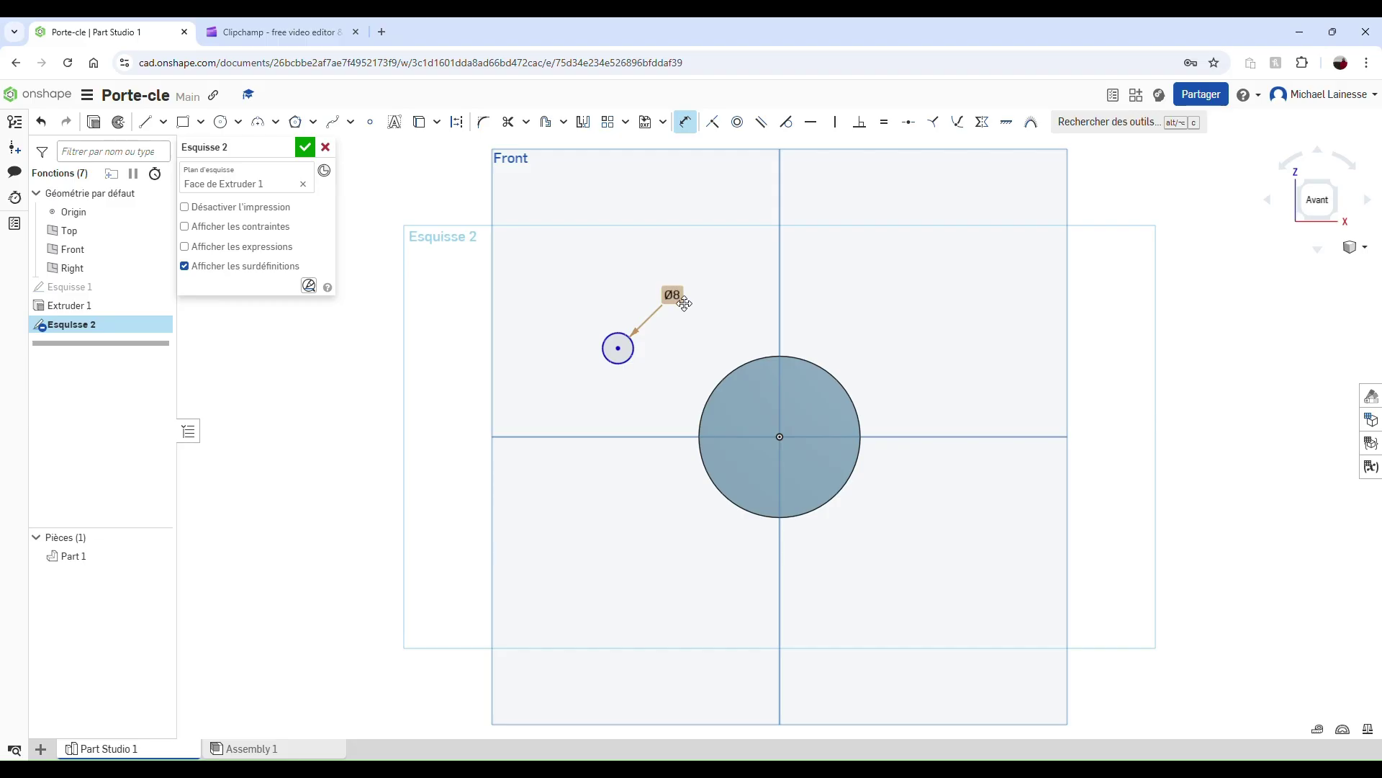
click(772, 358)
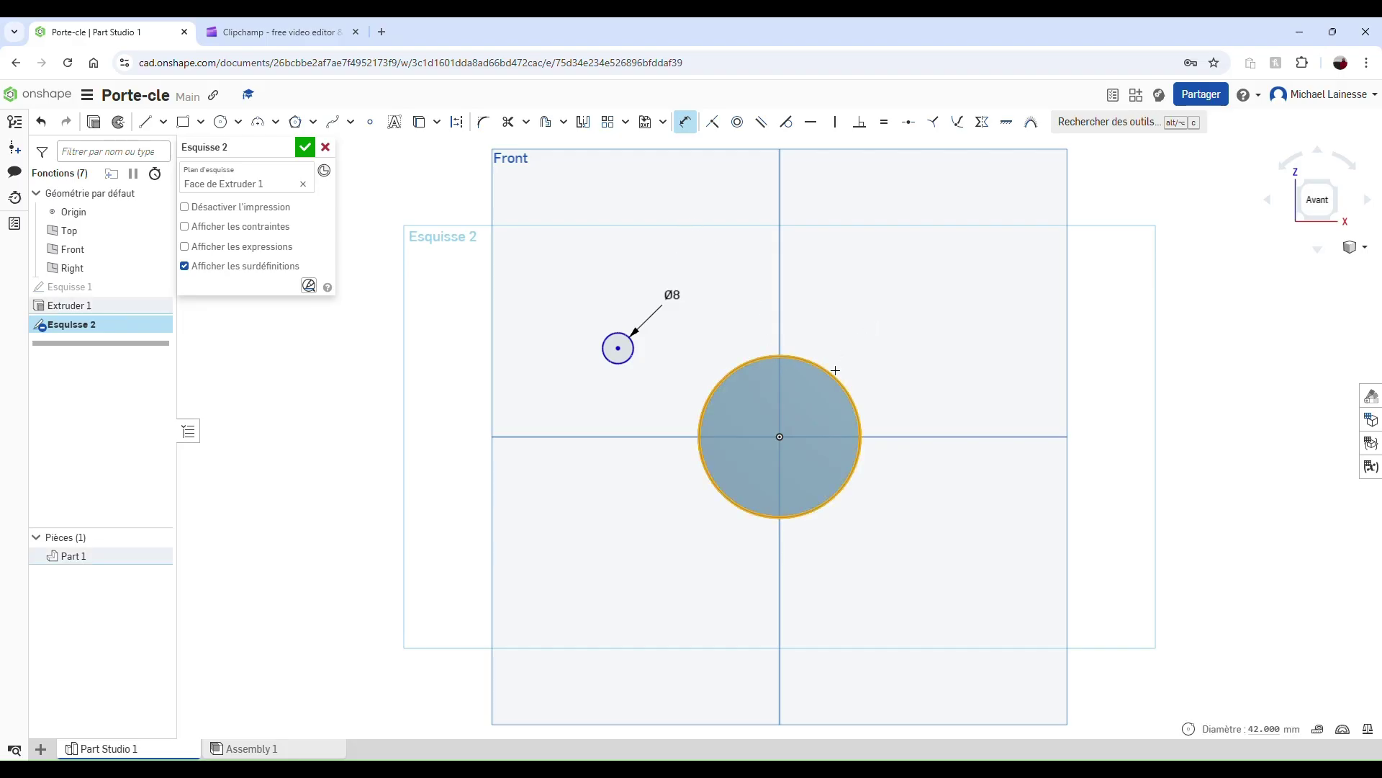
click(832, 376)
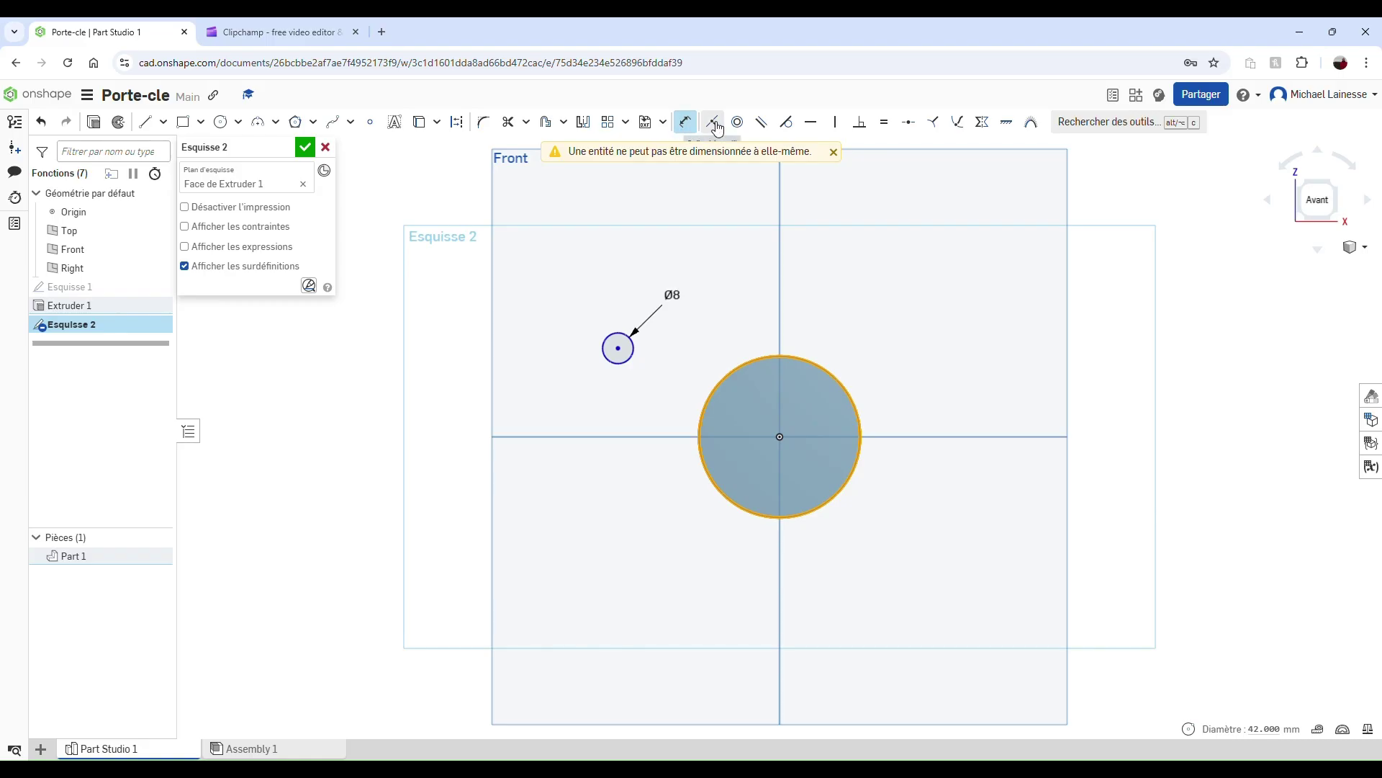
click(831, 153)
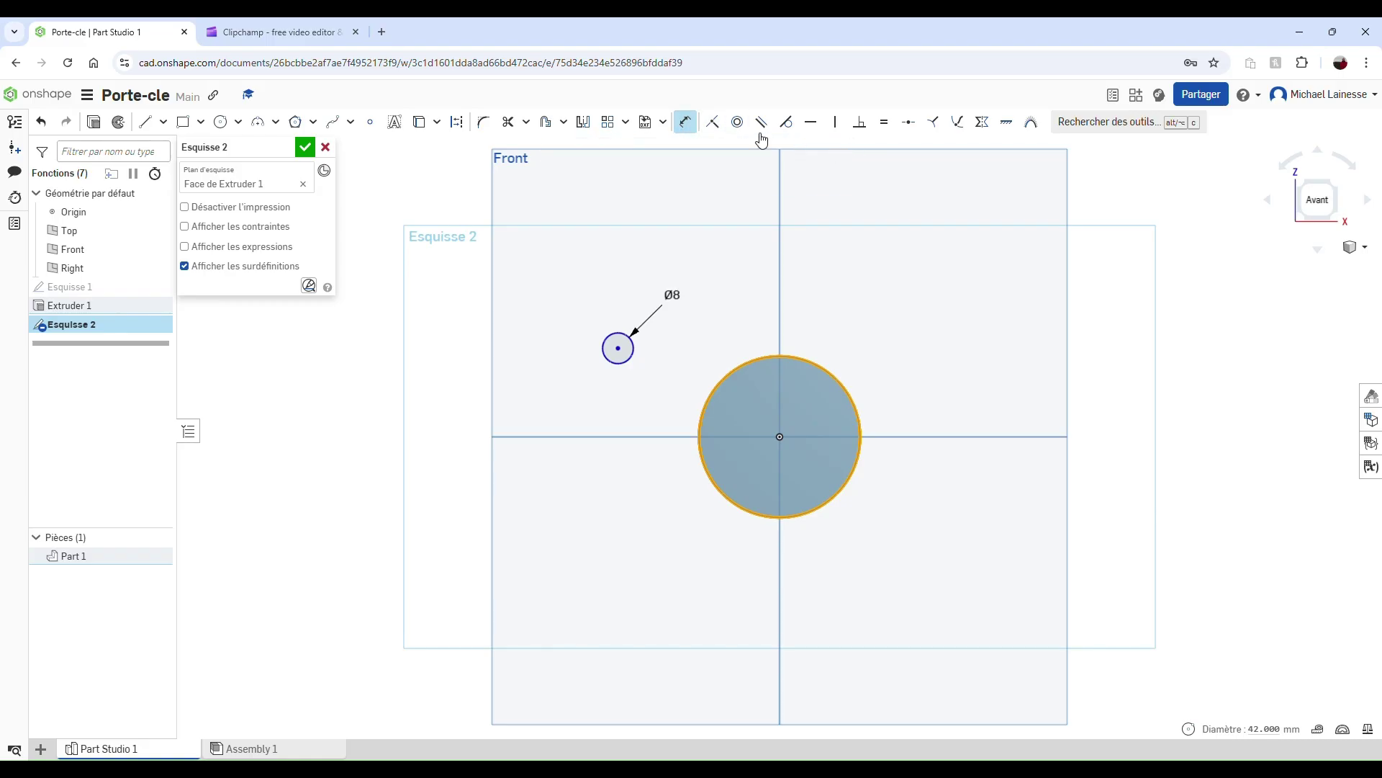
Make the small circle's centre coincident with the vertical line of the Right plane
click(714, 124)
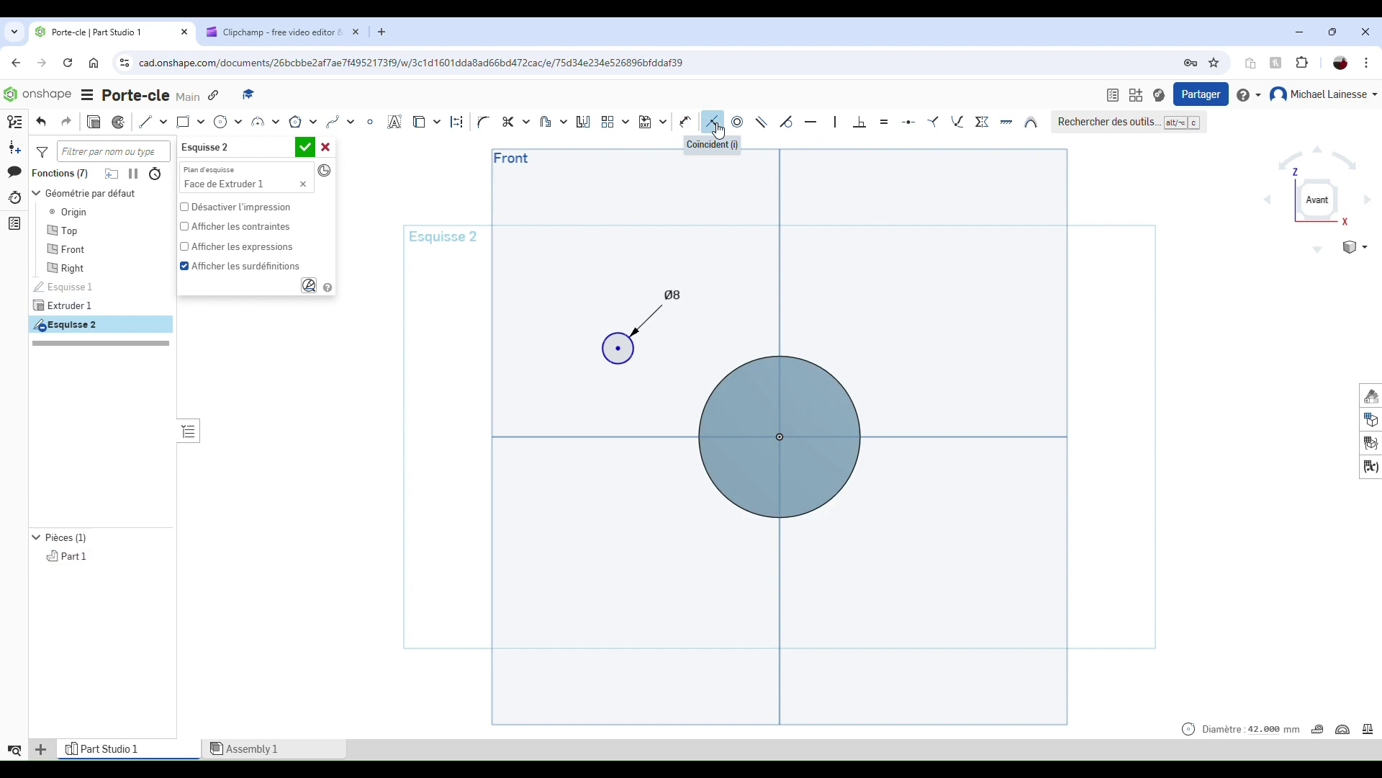
click(619, 350)
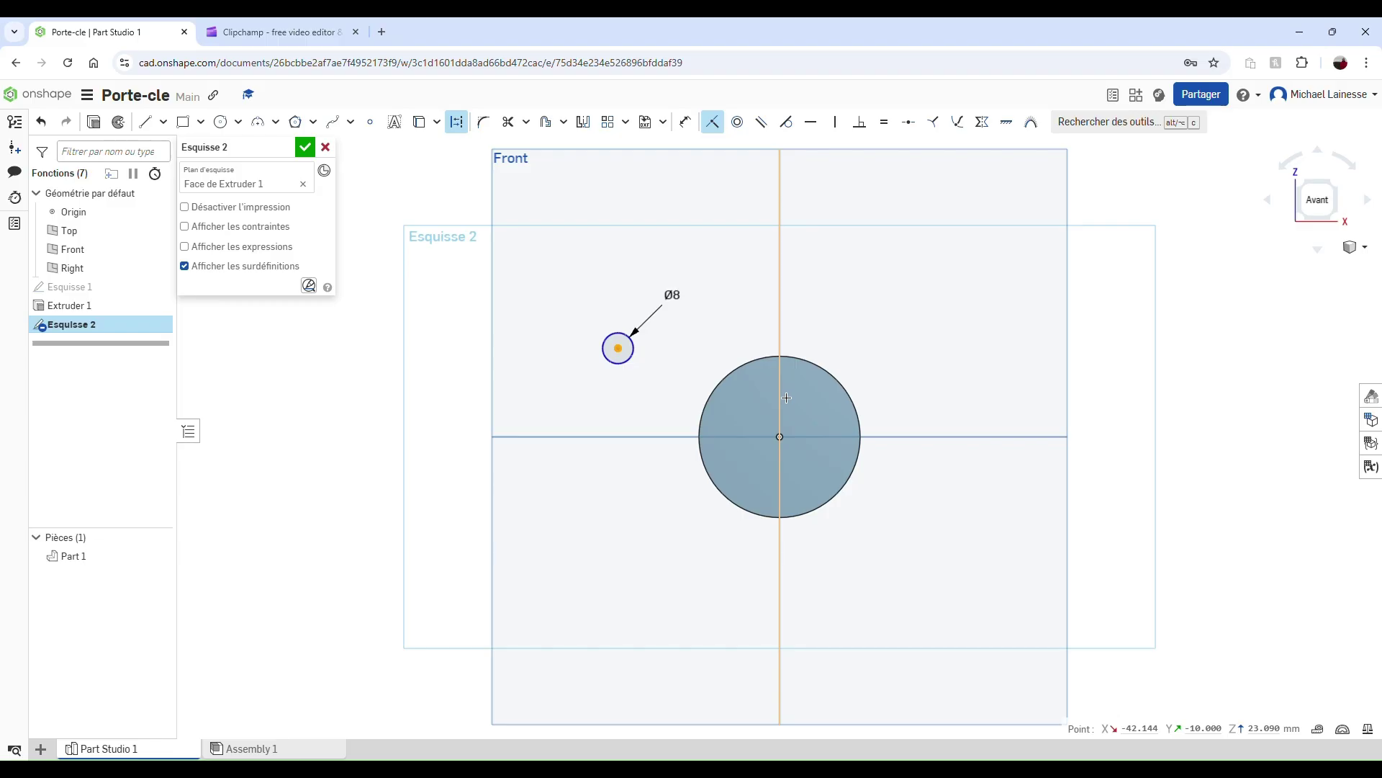
click(787, 398)
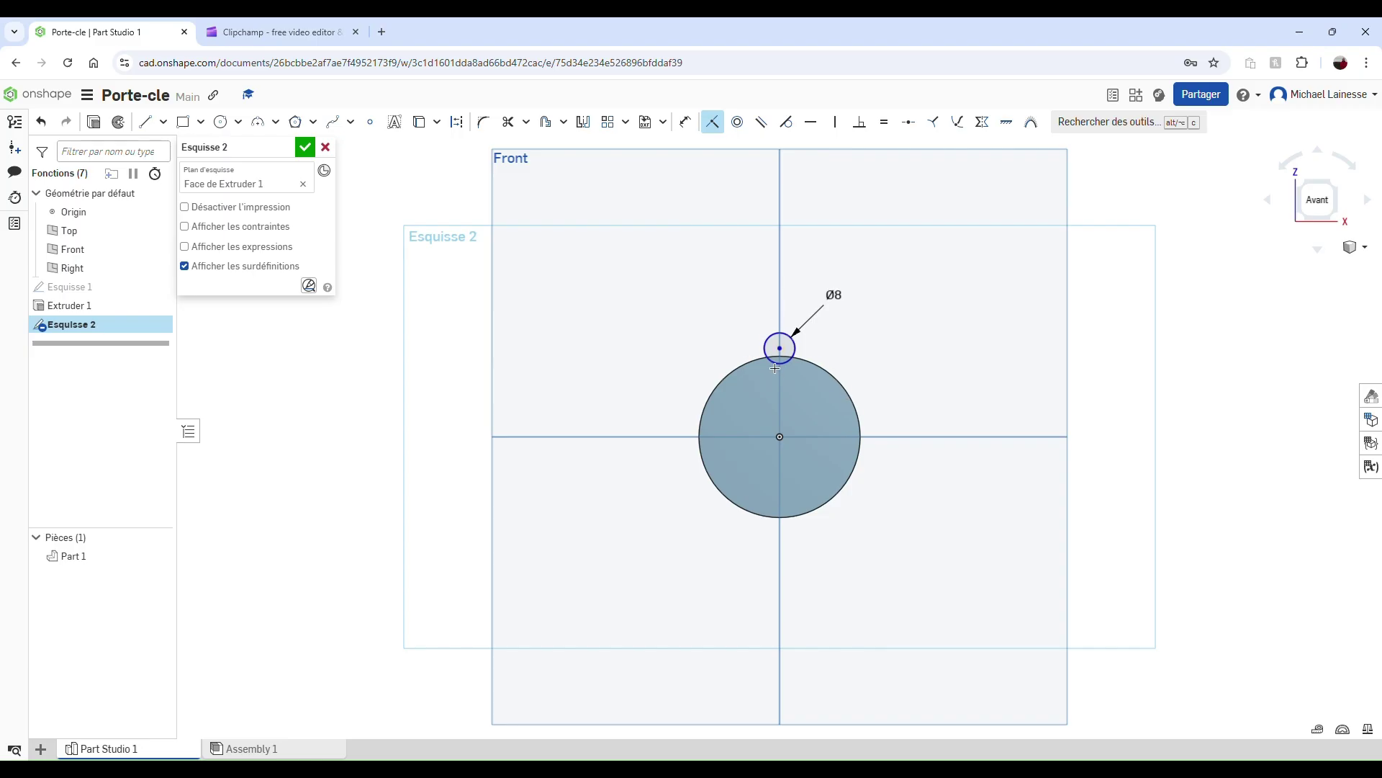
click(711, 122)
Dimension the vertical distance from the origin to the small circle's centre at 11 mm
click(687, 122)
click(783, 352)
click(780, 437)
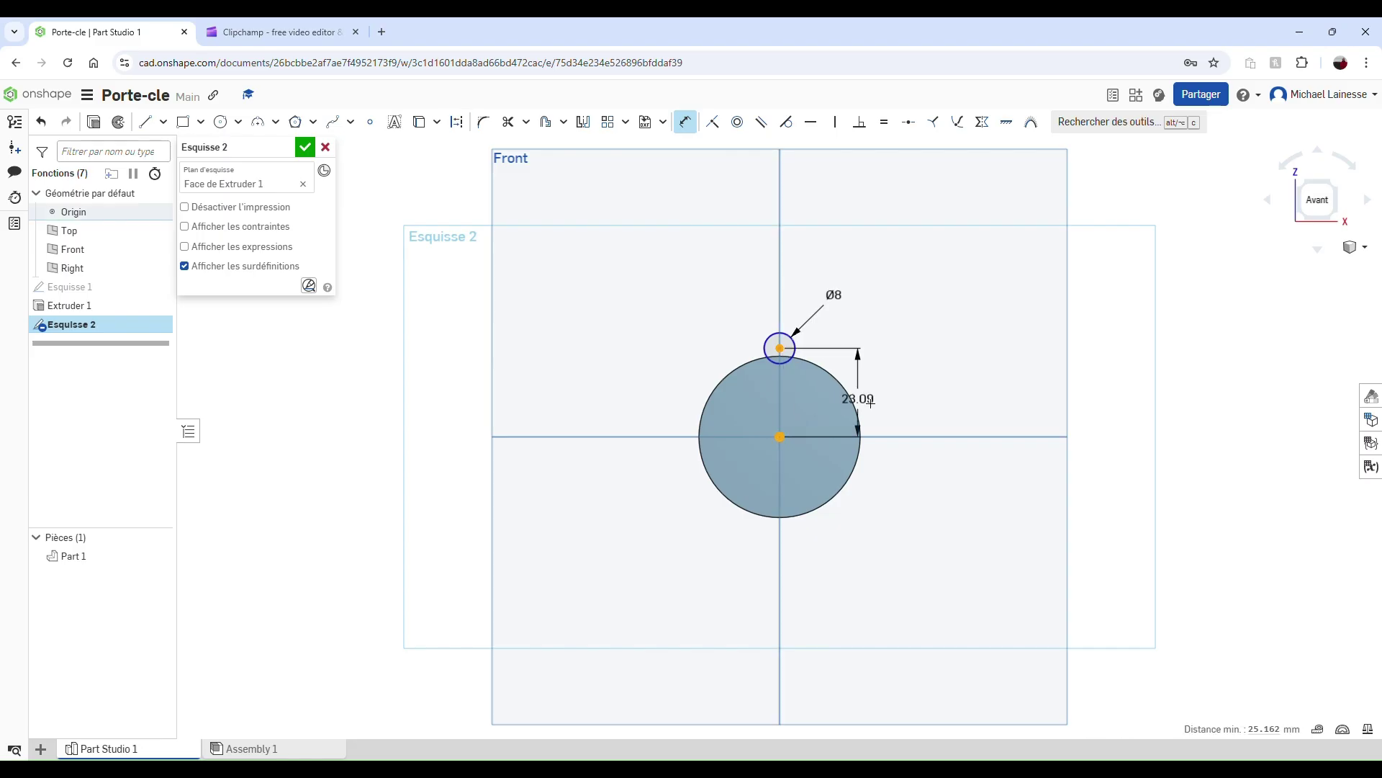
click(916, 396)
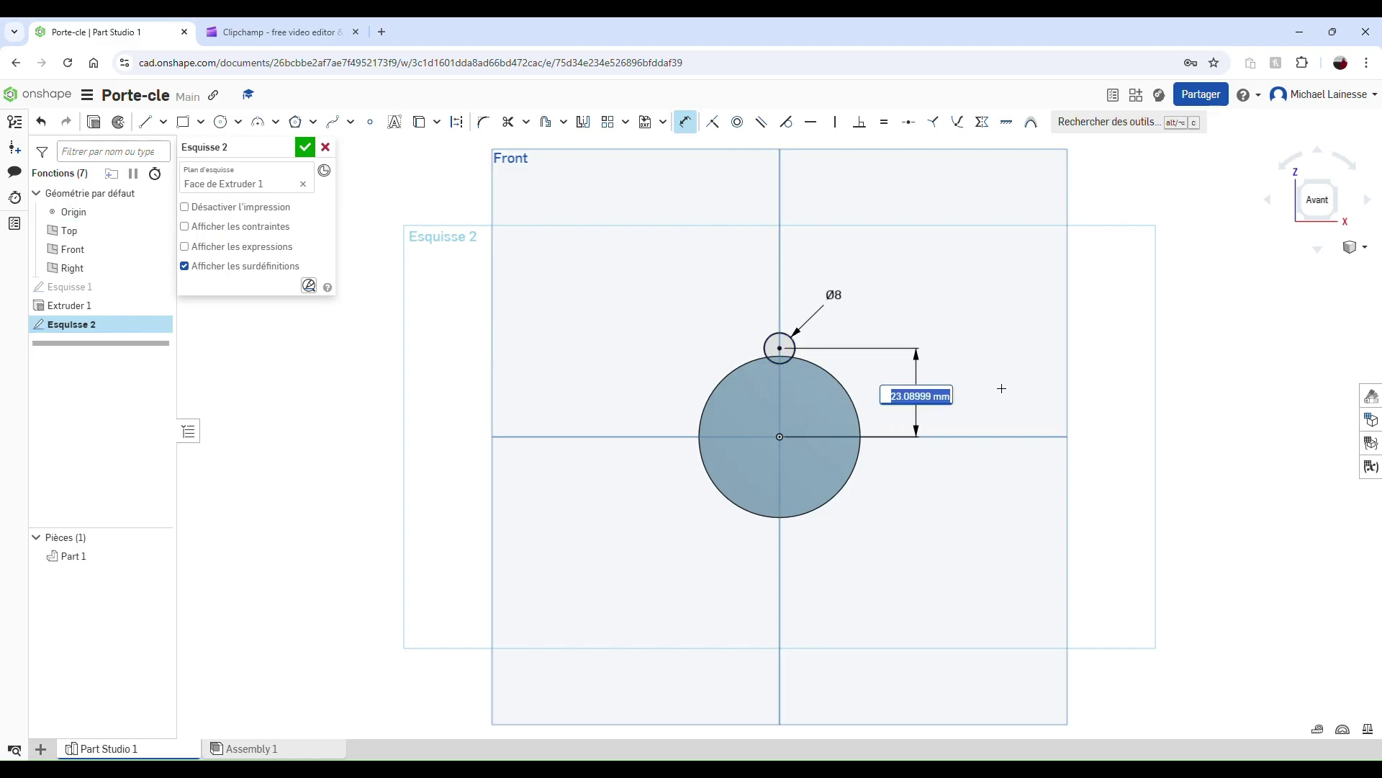
text(11)
key(Return)
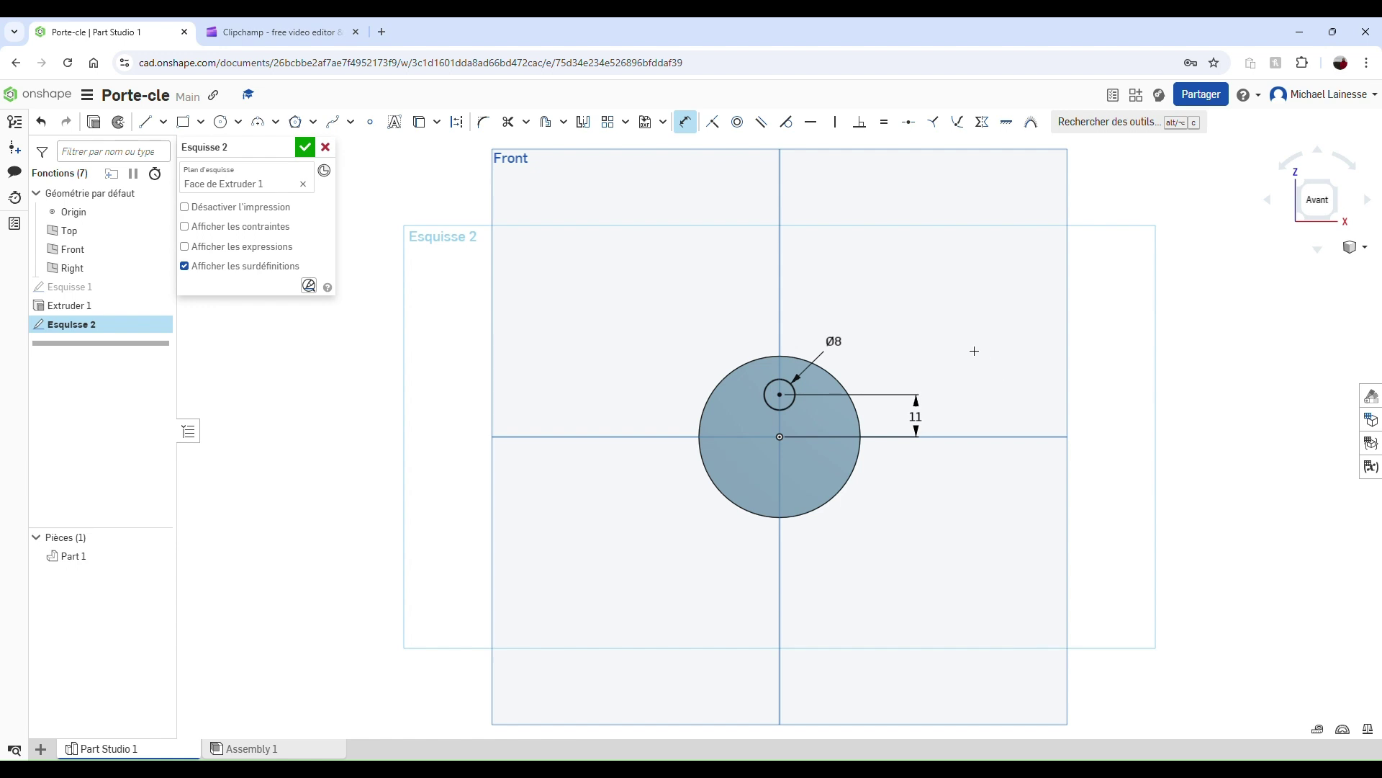
Accept the sketch and cut the small circle through the disc with a 25 mm removing extrusion
click(305, 147)
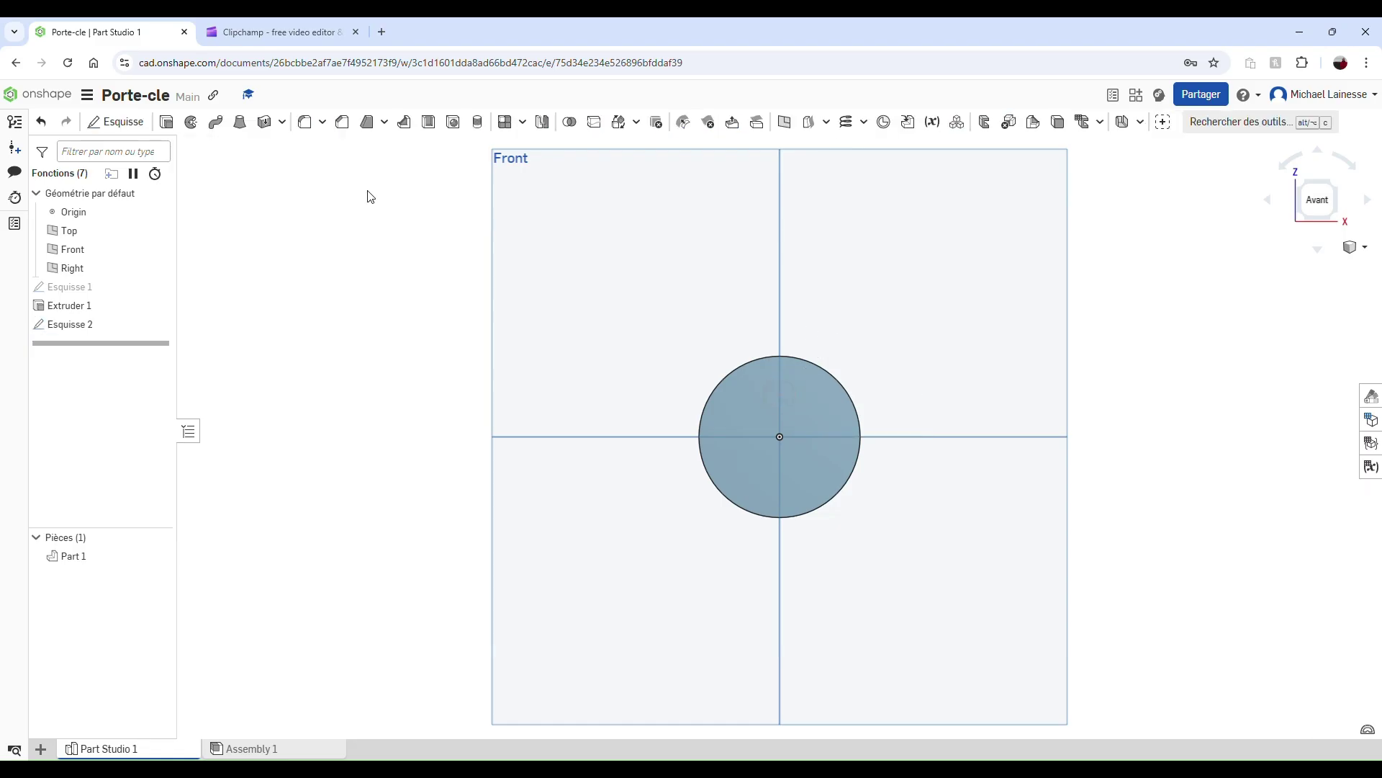
click(1332, 176)
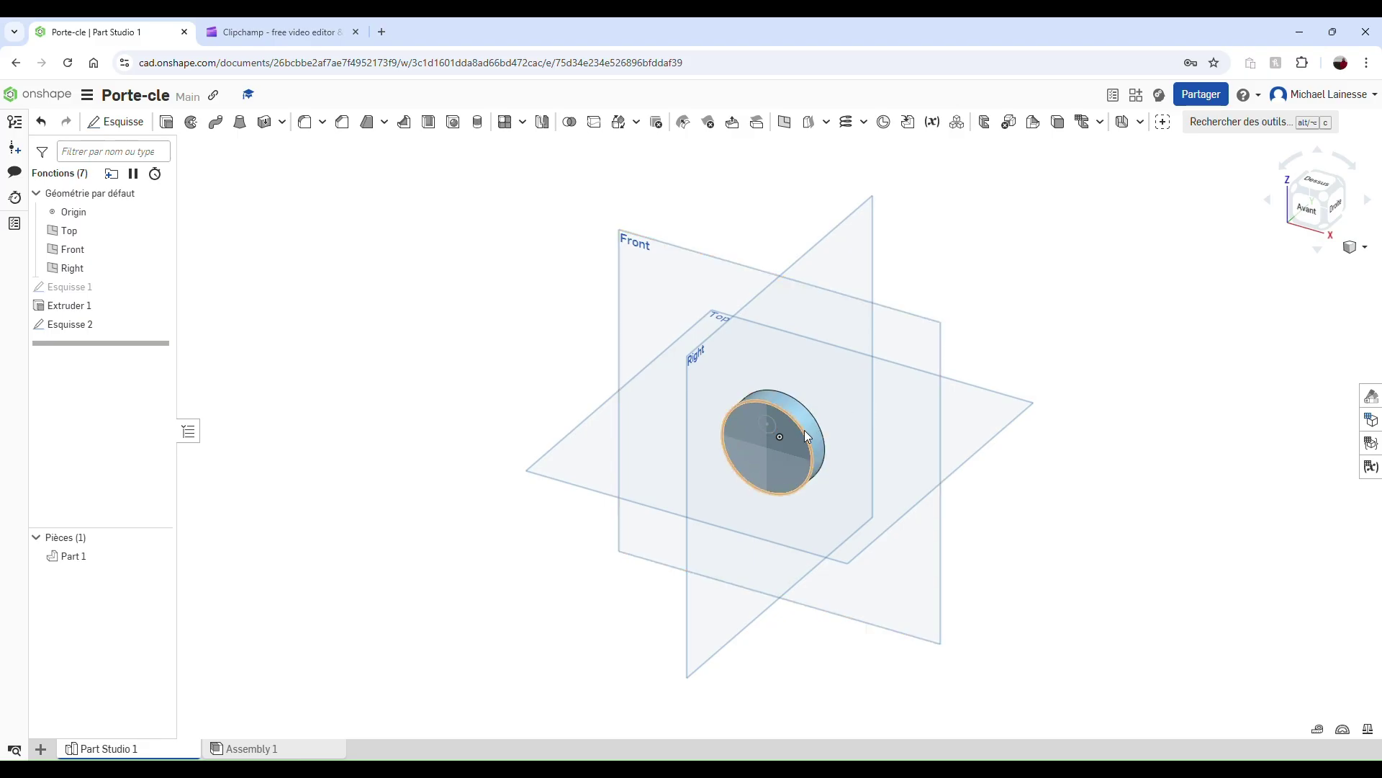
scroll(767, 428, up, 3)
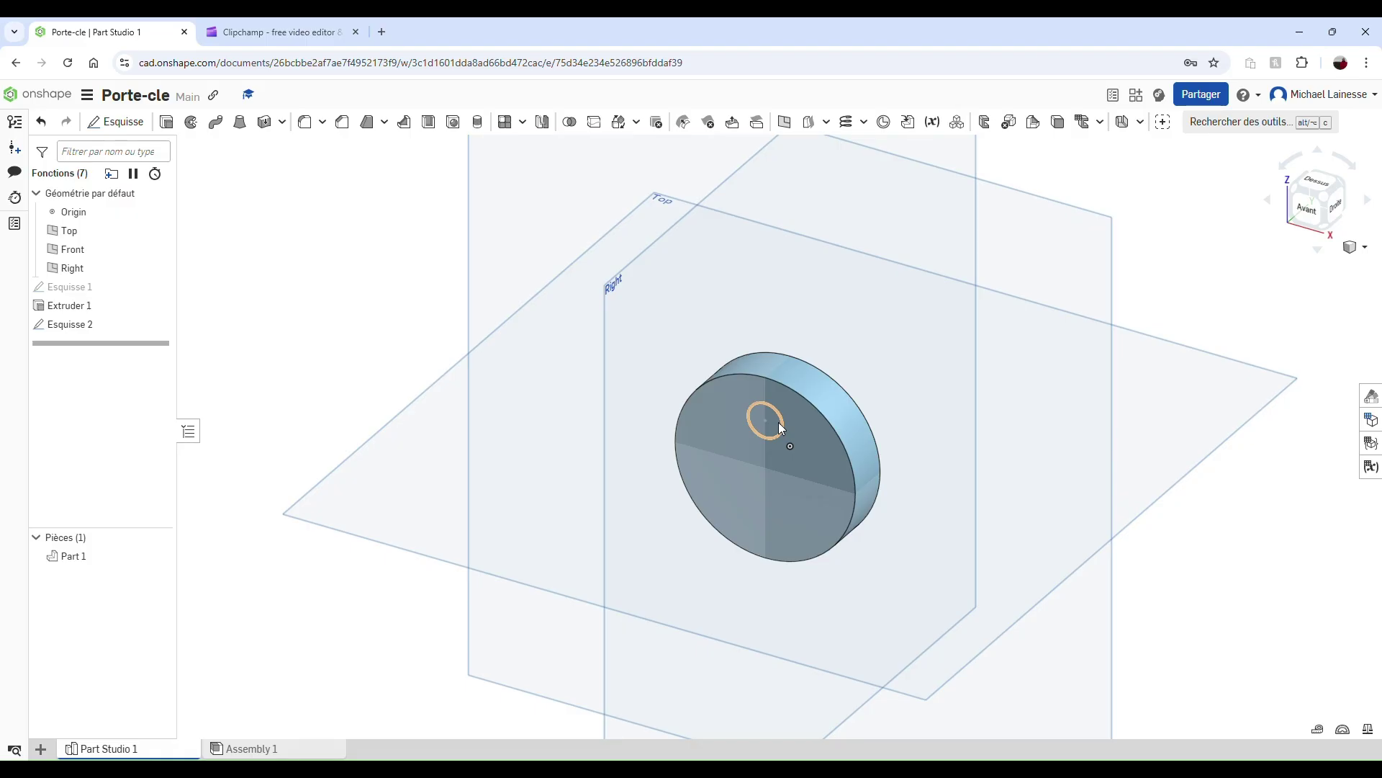
click(168, 124)
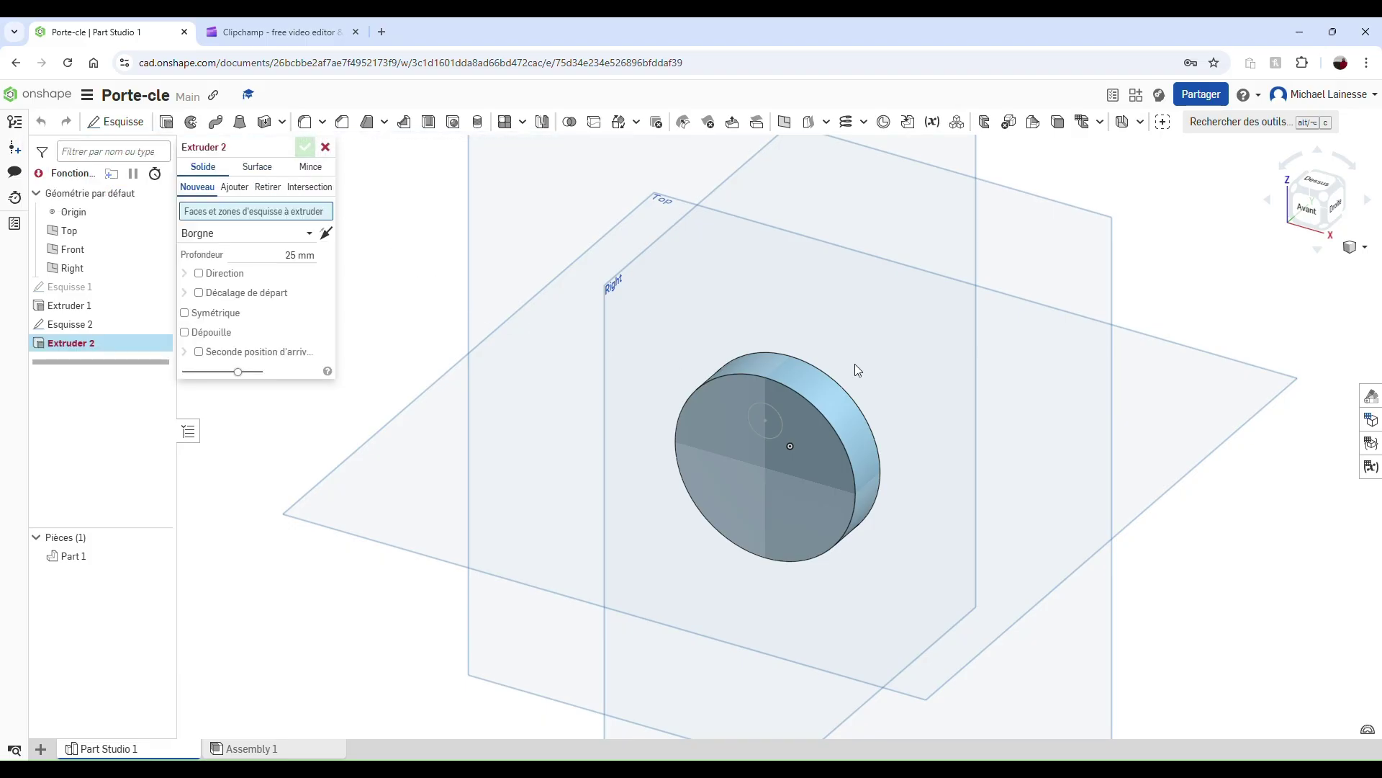
click(780, 421)
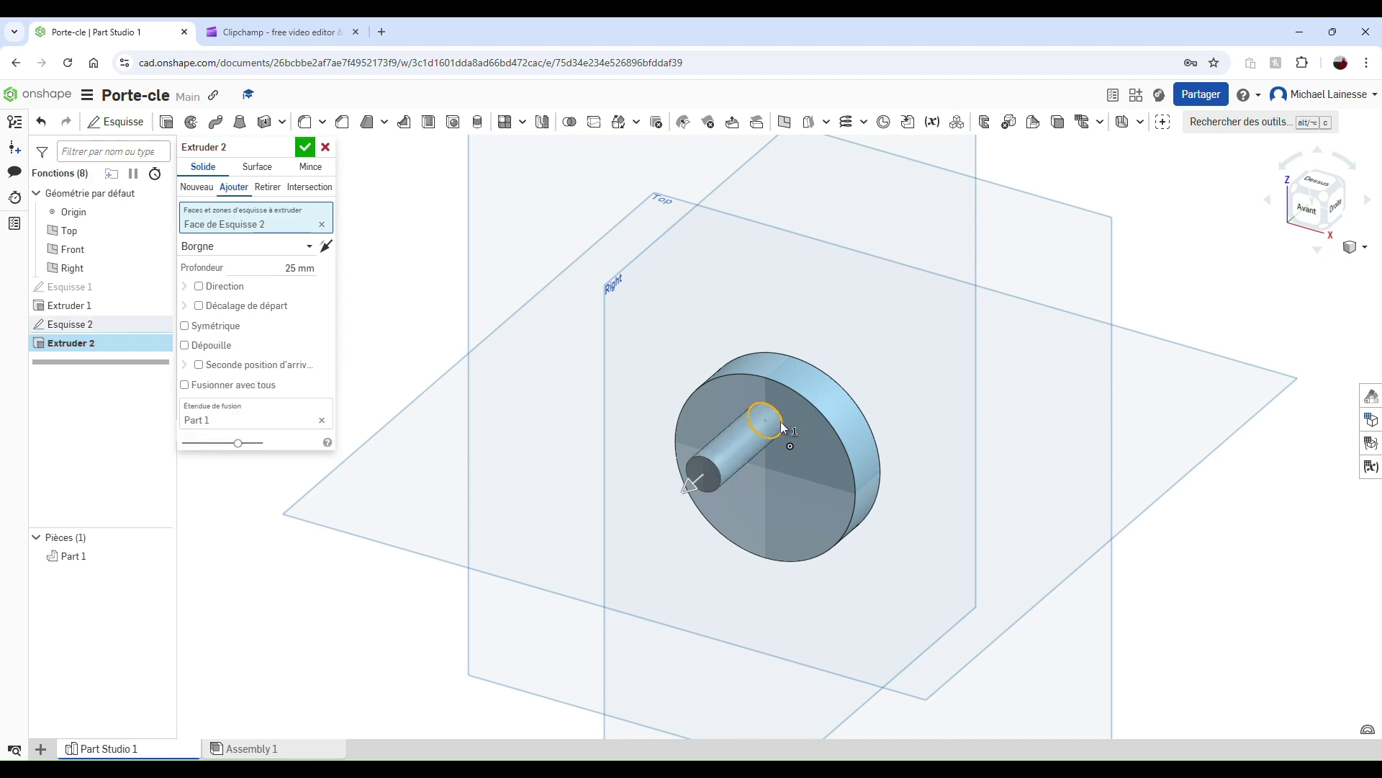
click(265, 188)
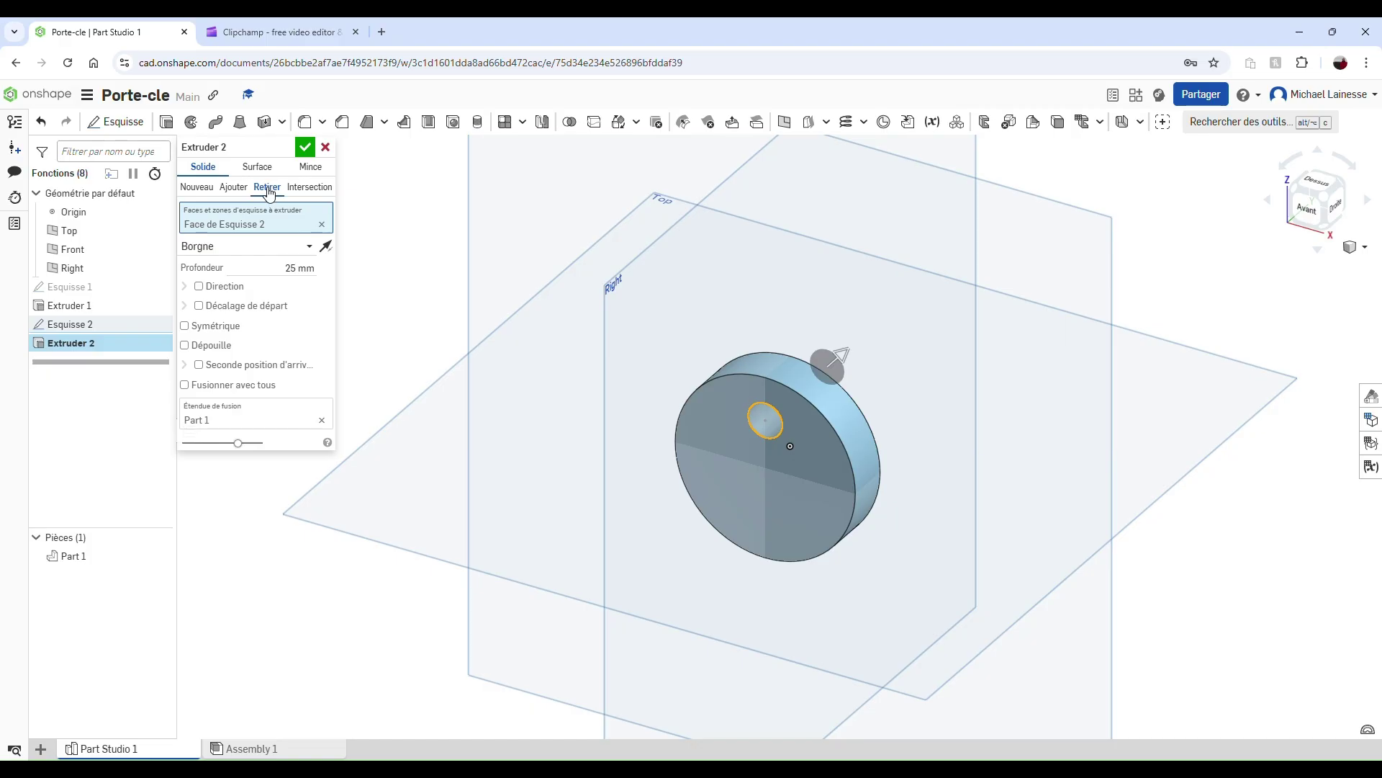
click(289, 269)
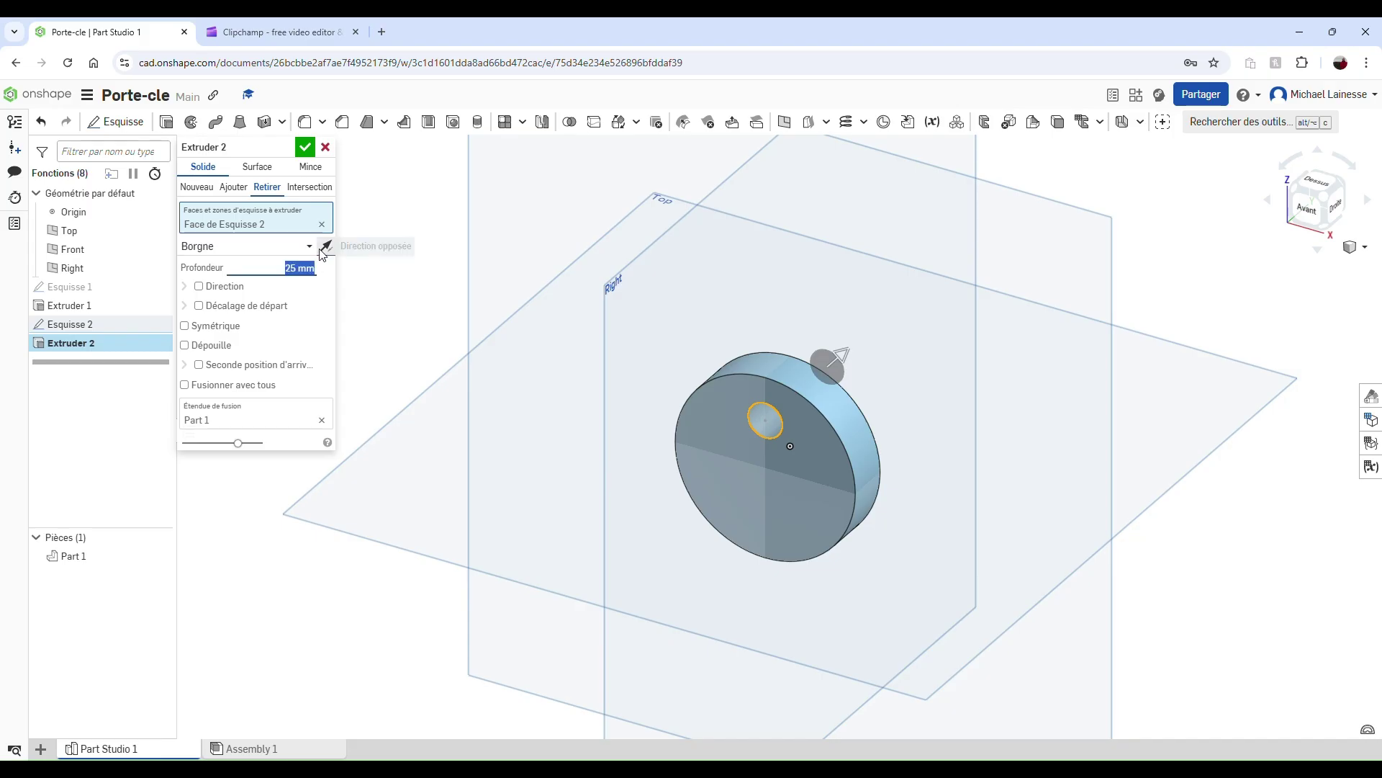
click(305, 148)
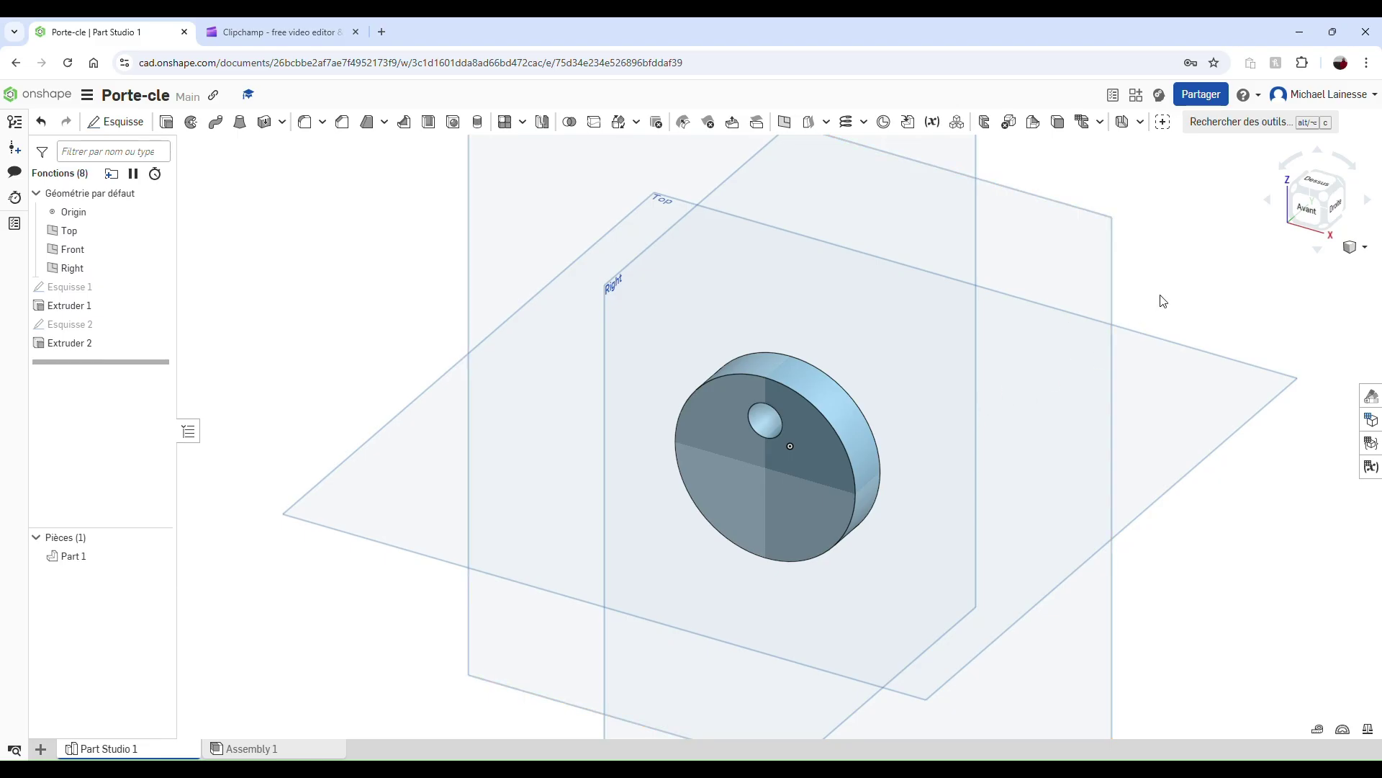
Fillet both rims of the disc by selecting its outer cylindrical face with a 3 mm radius
right_drag(942, 423, 977, 402)
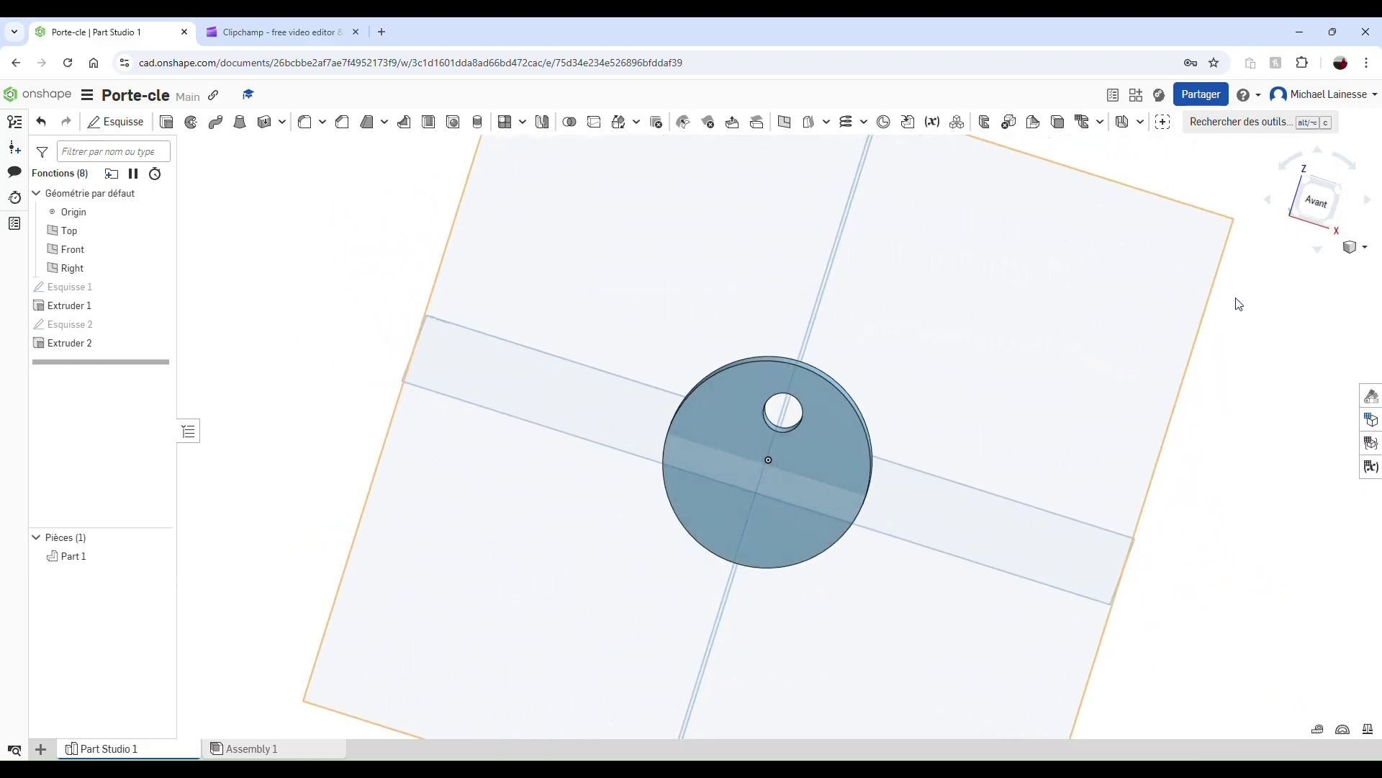
click(1349, 189)
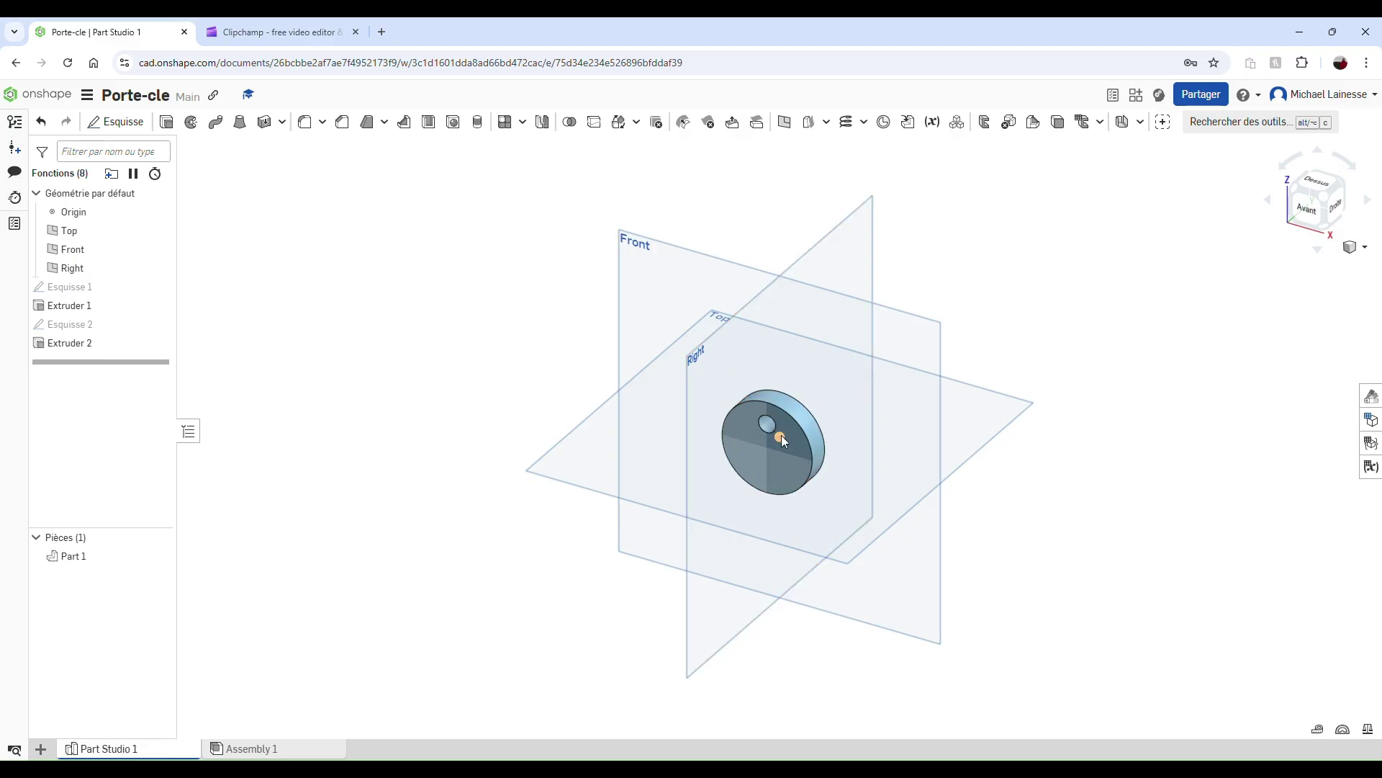
scroll(802, 422, up, 4)
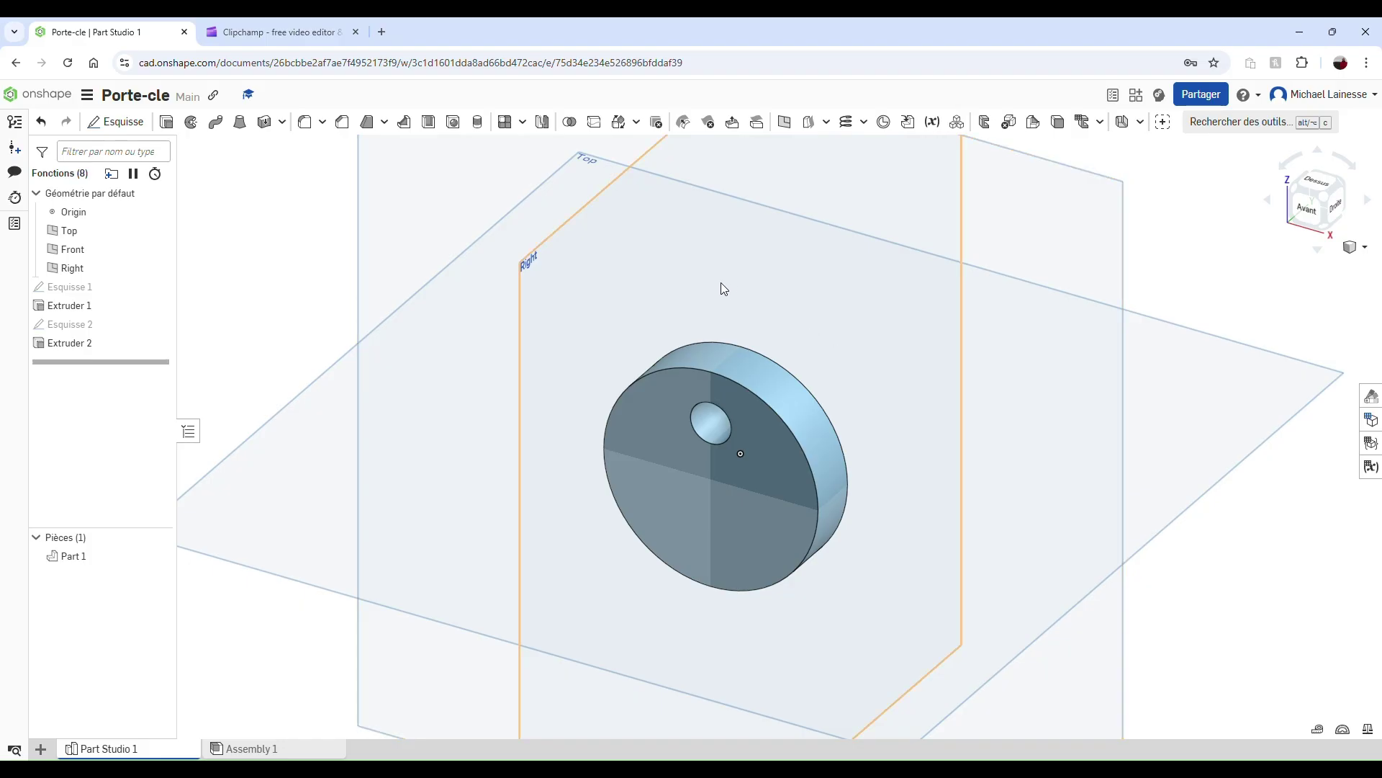
click(305, 123)
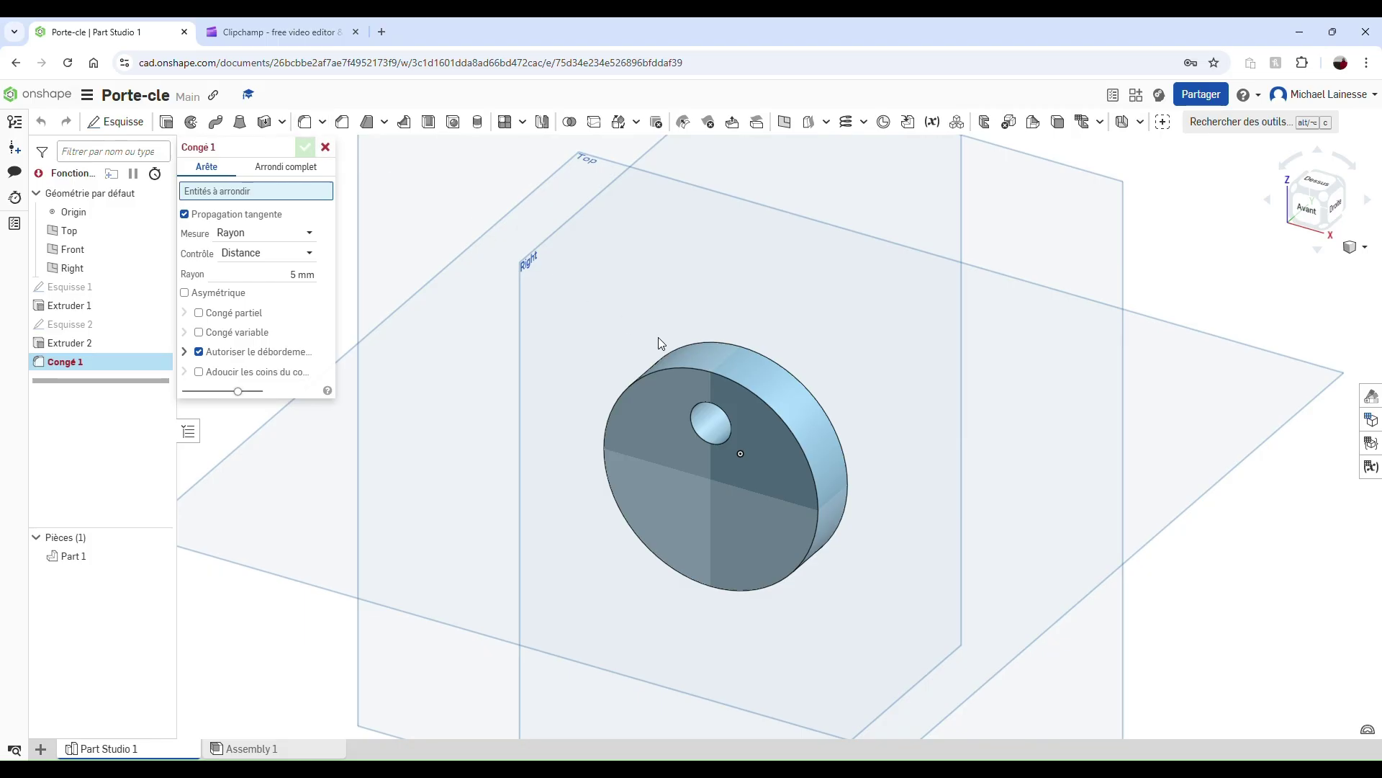
click(766, 389)
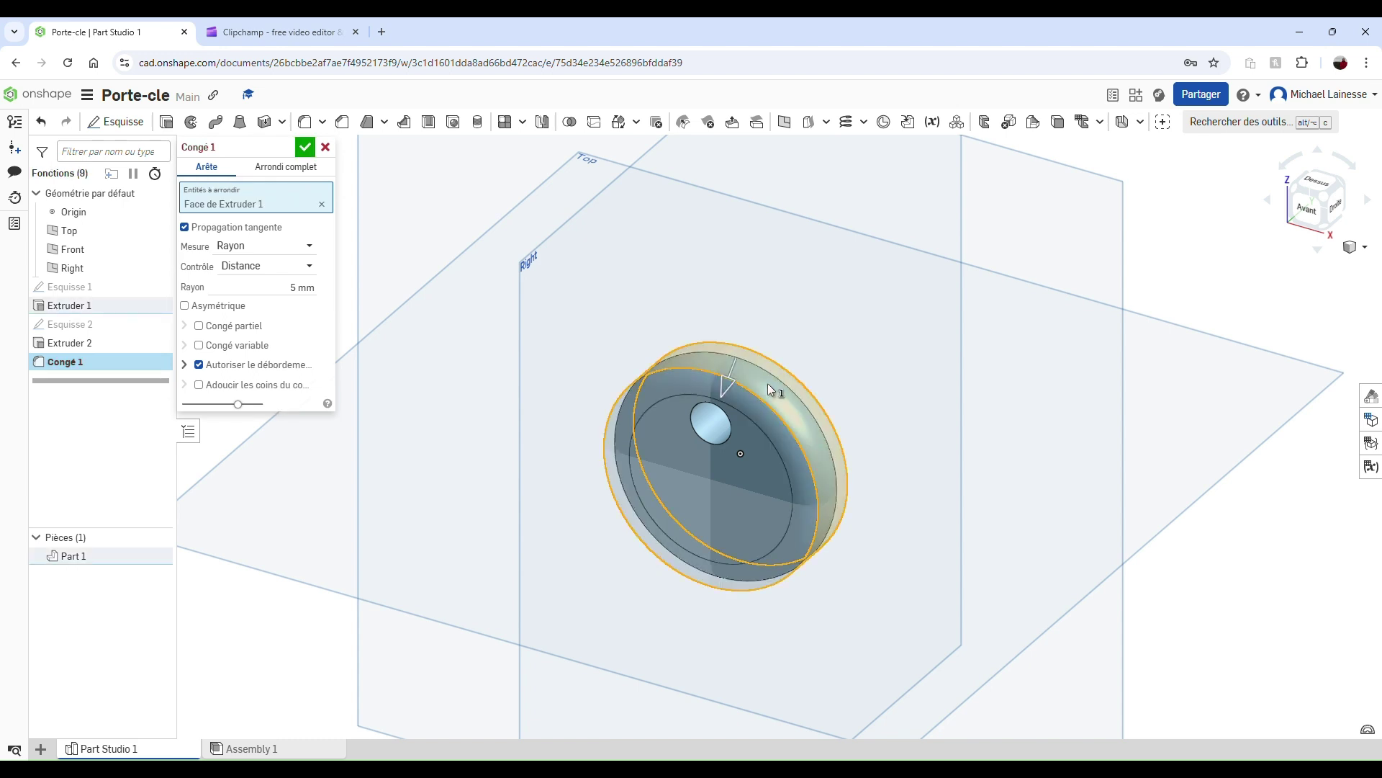
click(300, 297)
text(3)
key(Return)
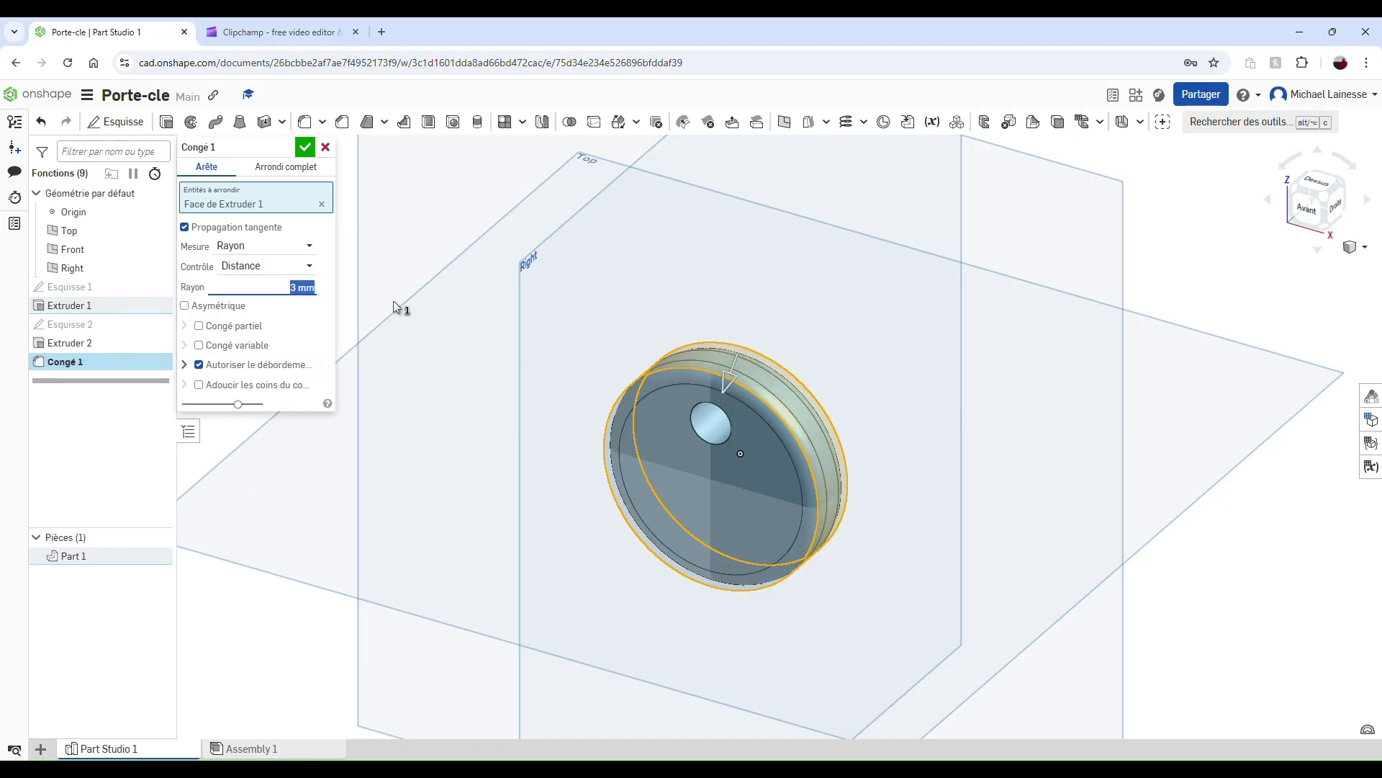
click(306, 147)
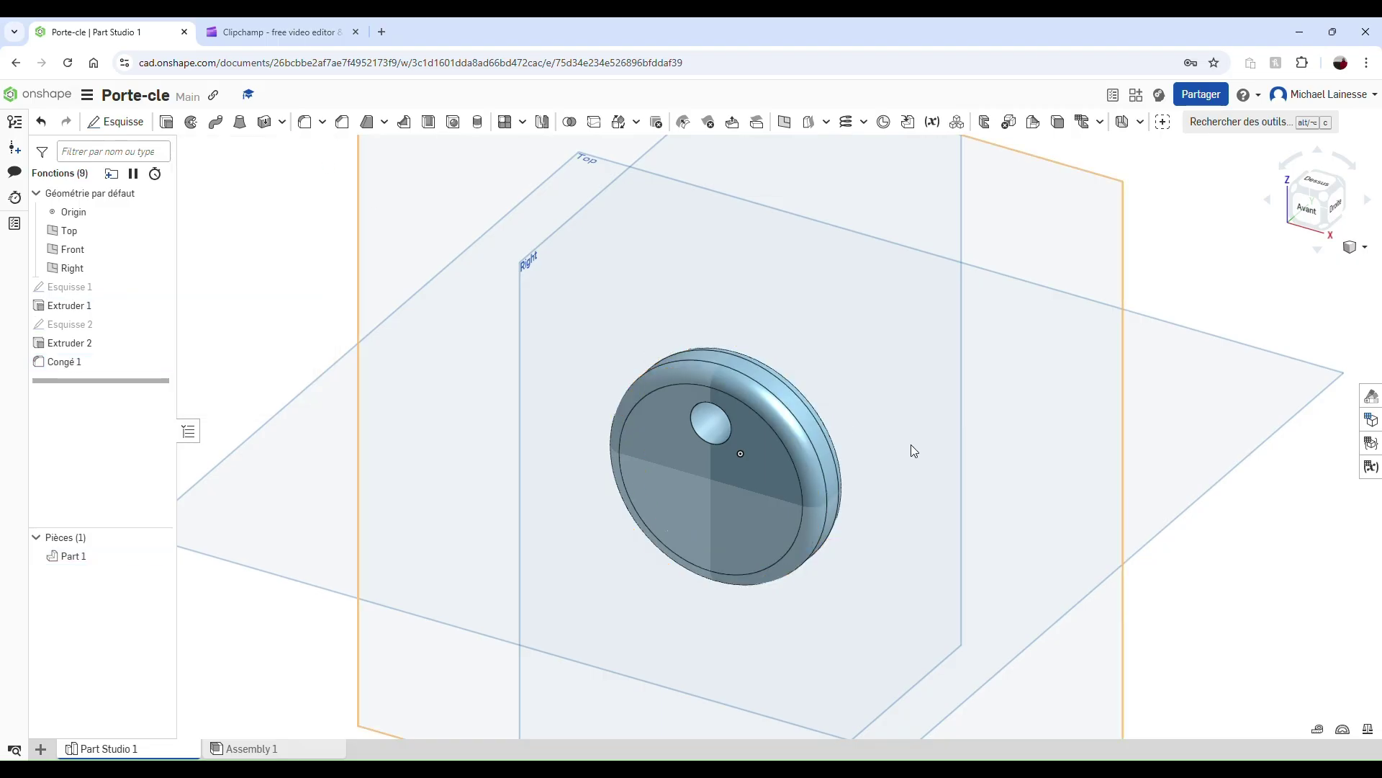
Start a new sketch on the disc's flat front face, viewed from the front
right_drag(920, 454, 807, 450)
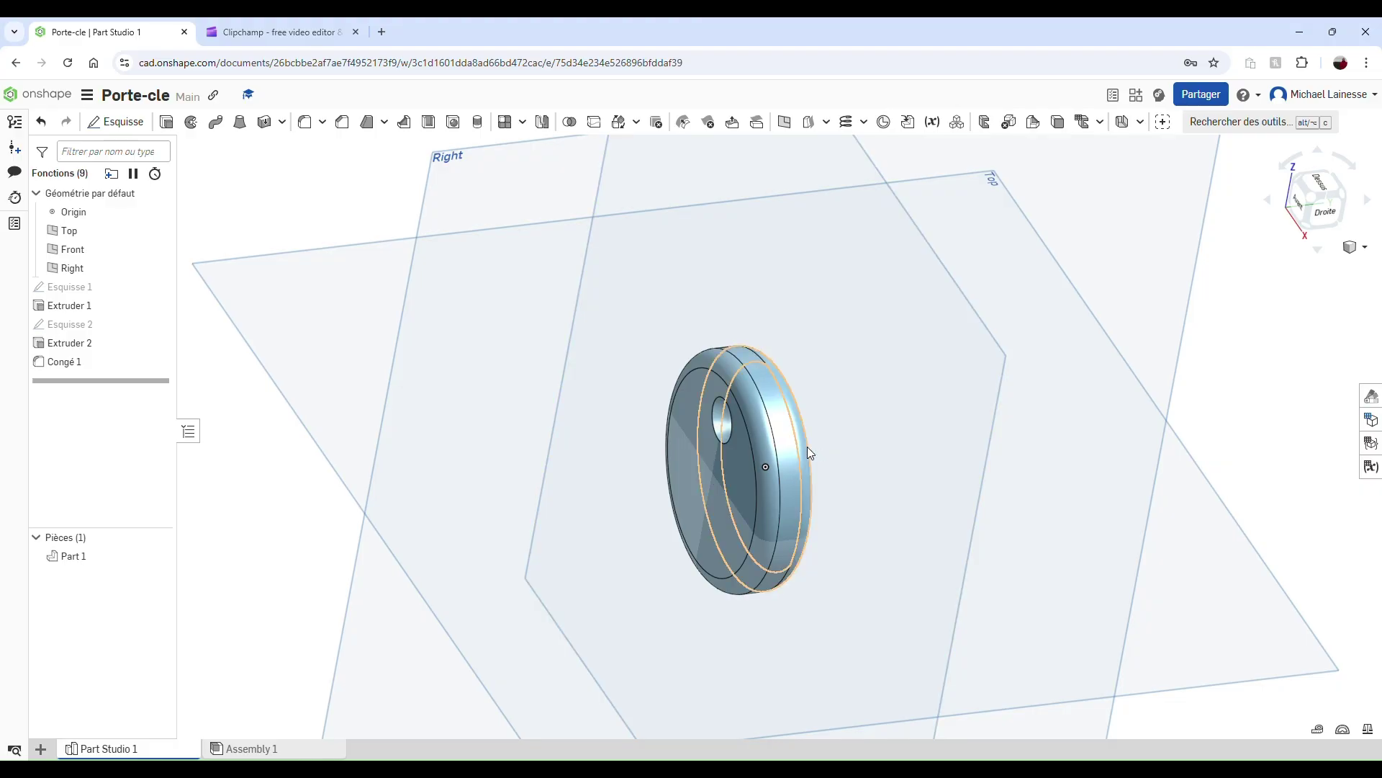
click(1312, 203)
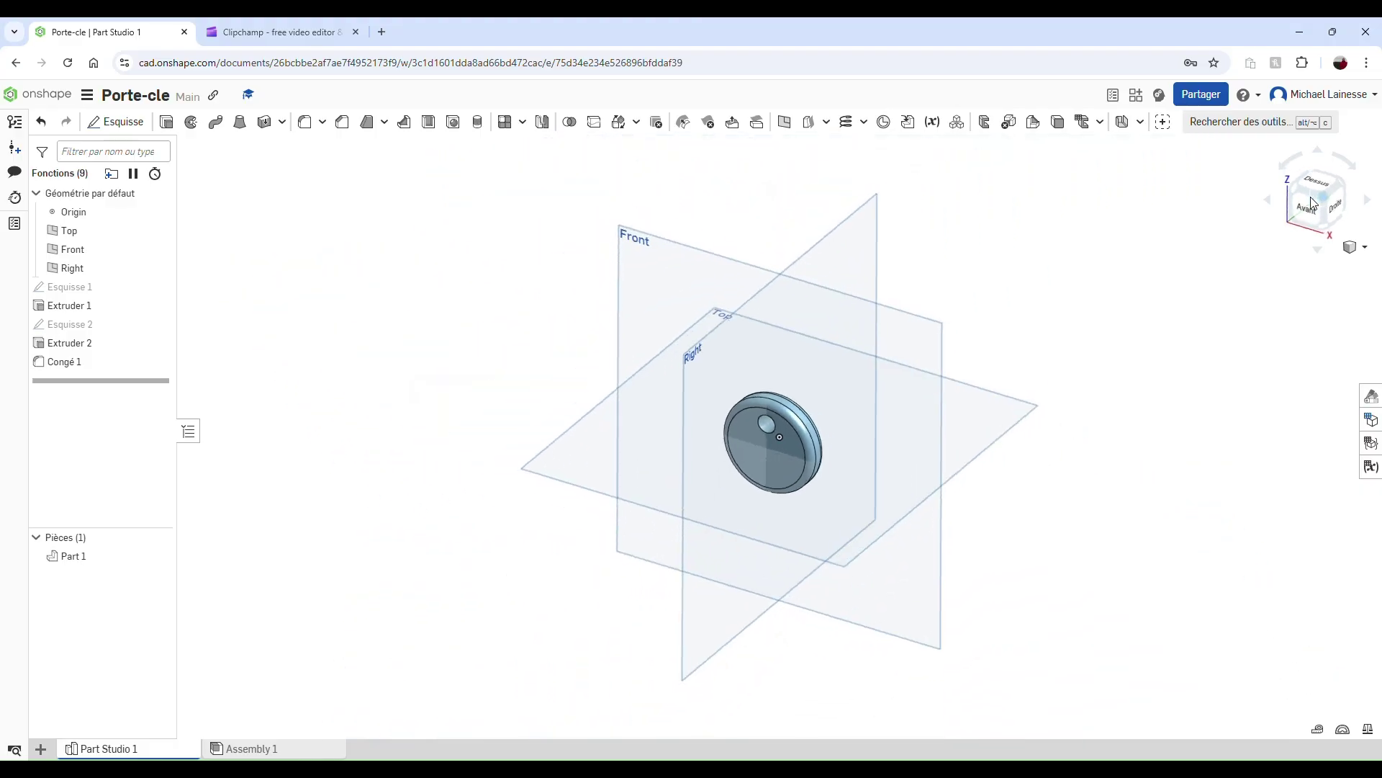
scroll(893, 408, up, 3)
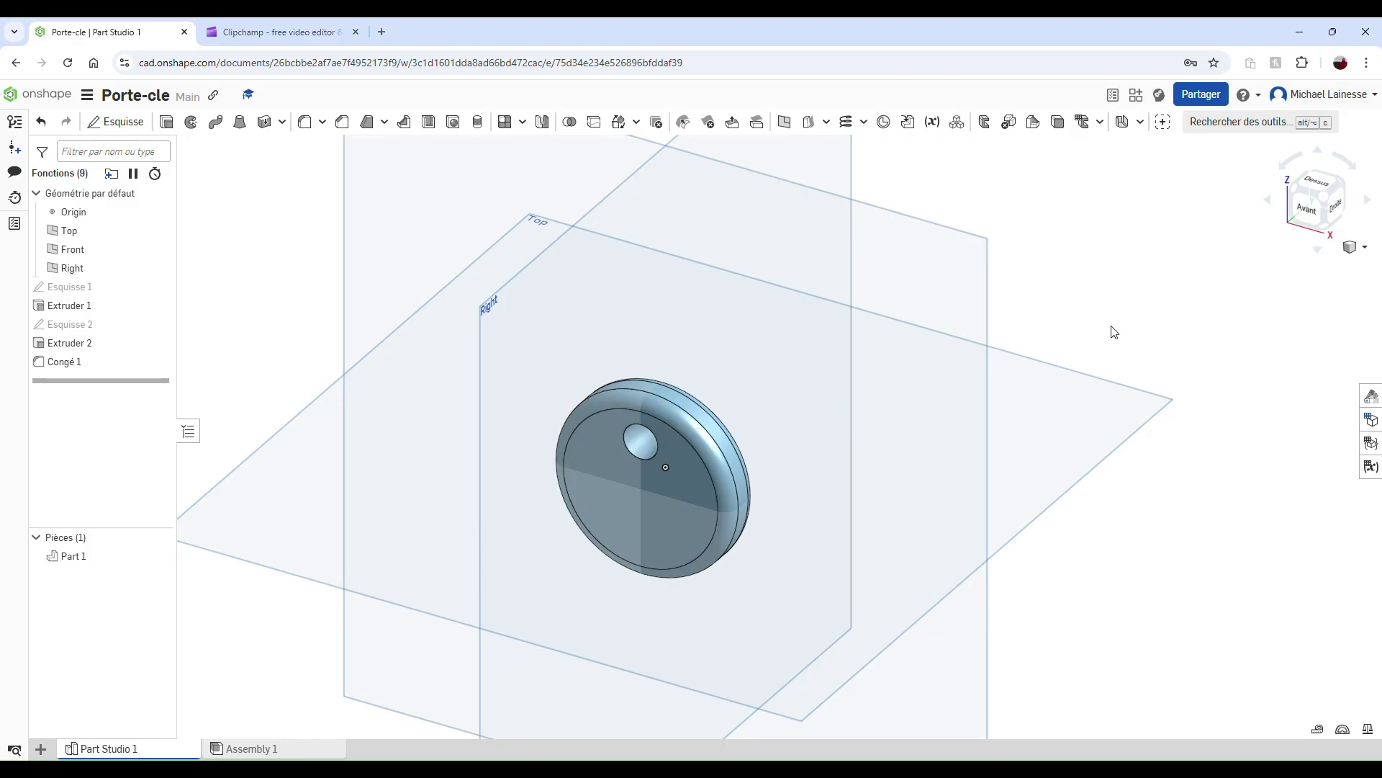
click(1310, 211)
scroll(960, 355, up, 2)
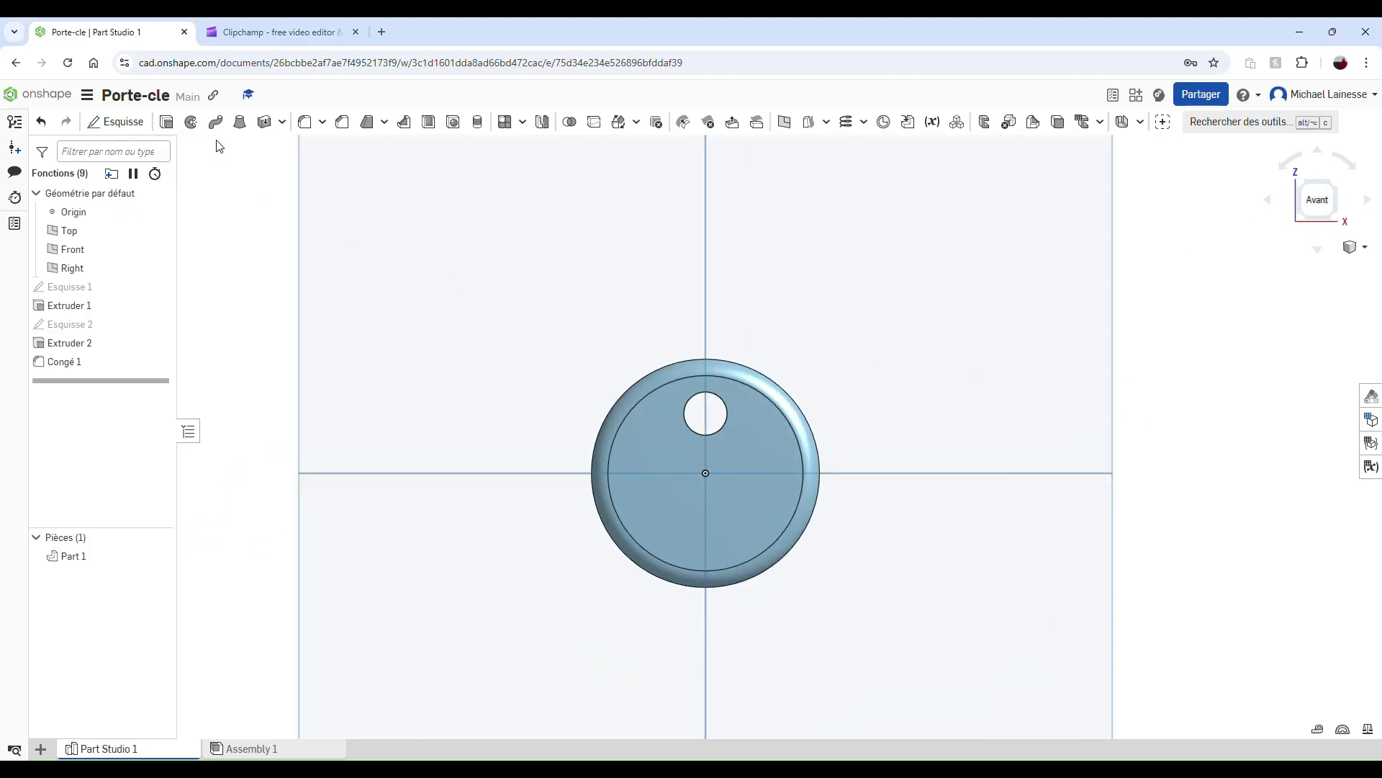
click(118, 123)
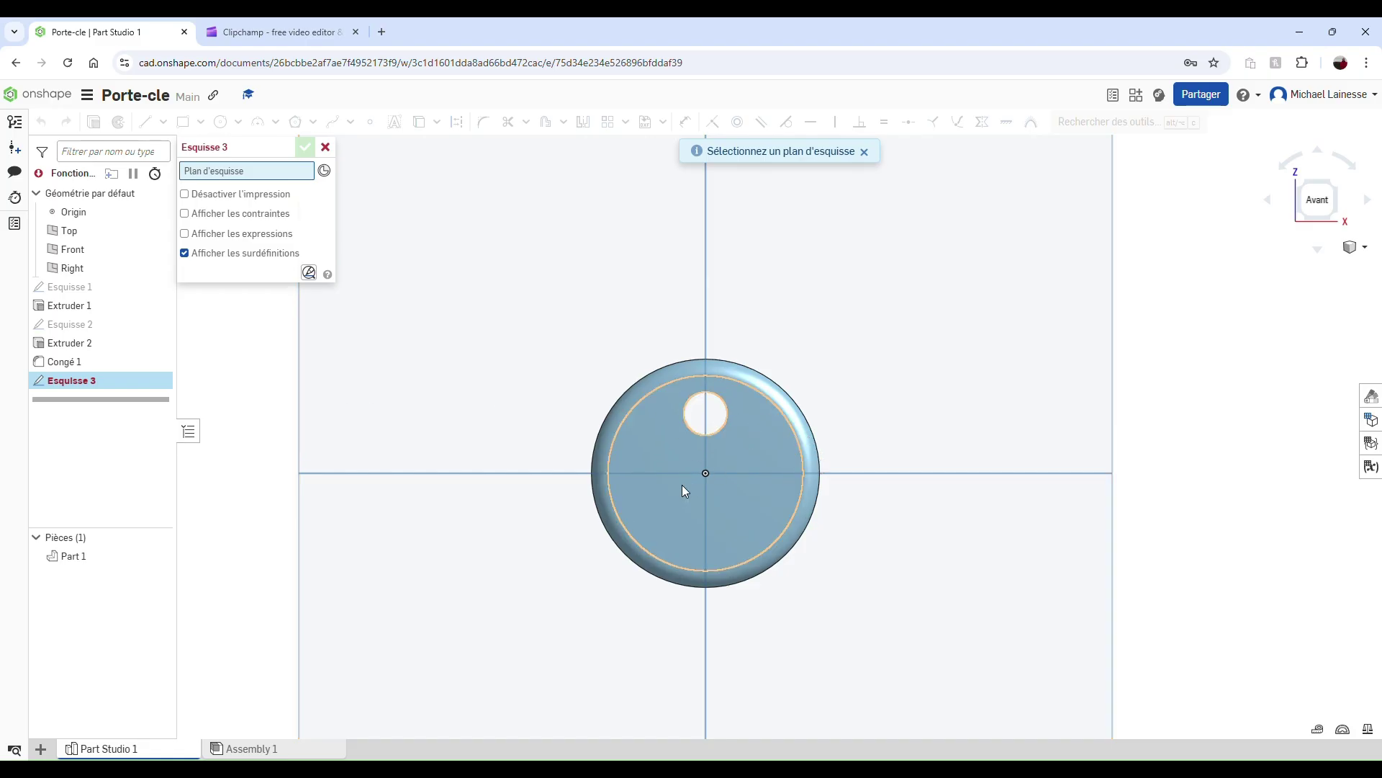
click(661, 490)
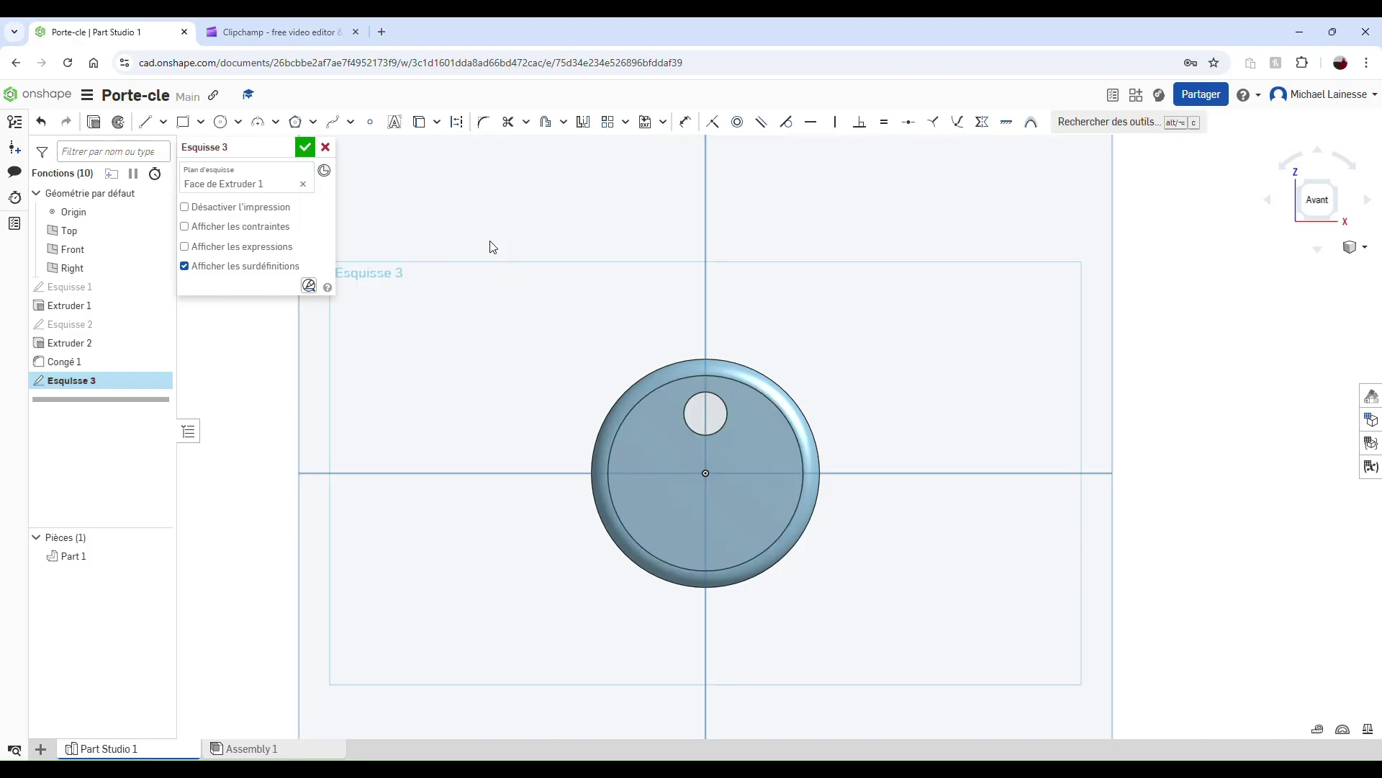
Draw a text box to the upper left of the disc and enter the text "M. L."
click(396, 124)
drag(358, 318, 526, 389)
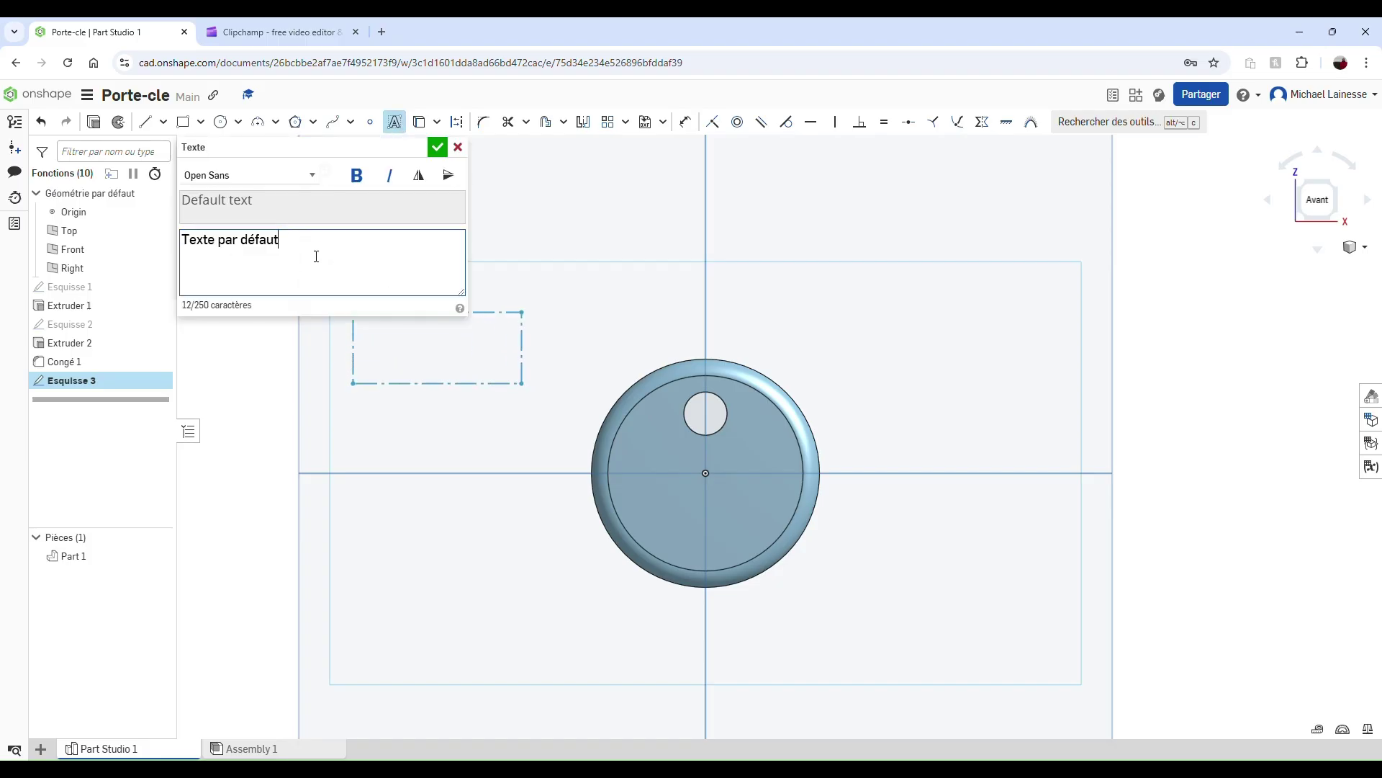
text(M L)
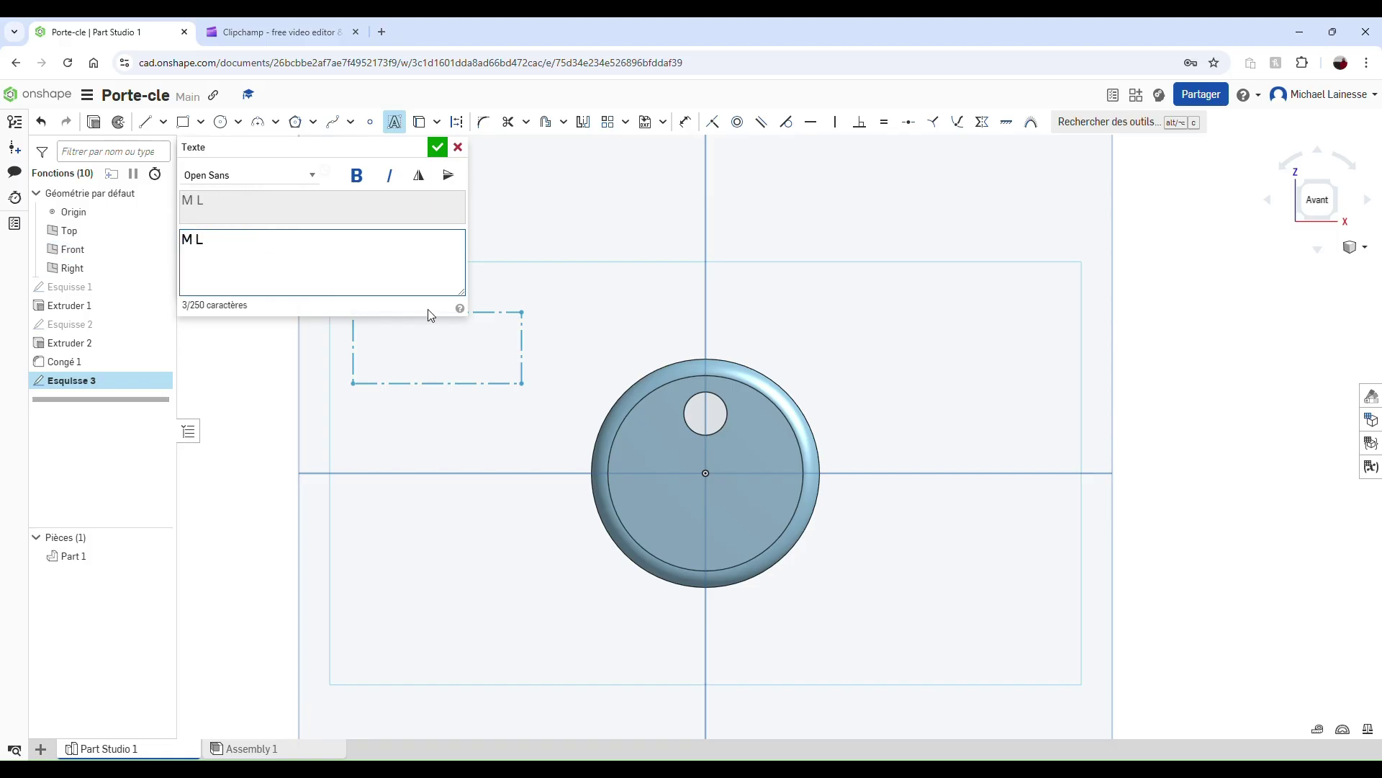
key(BackSpace)
key(BackSpace)
text(.)
Try other fonts for the "M. L." text, including Didact Gothic
key(ctrl+a)
click(312, 179)
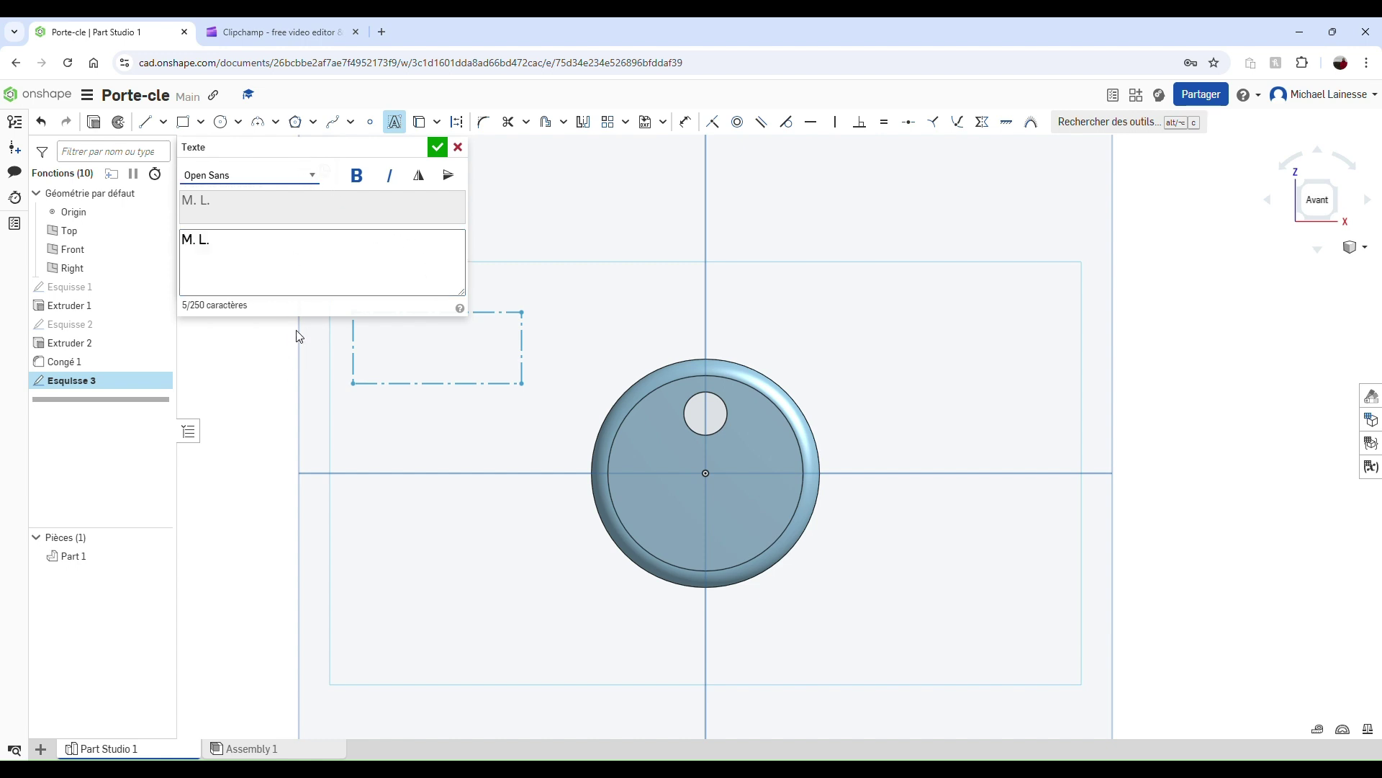
click(261, 276)
click(292, 178)
click(279, 252)
click(303, 174)
click(254, 346)
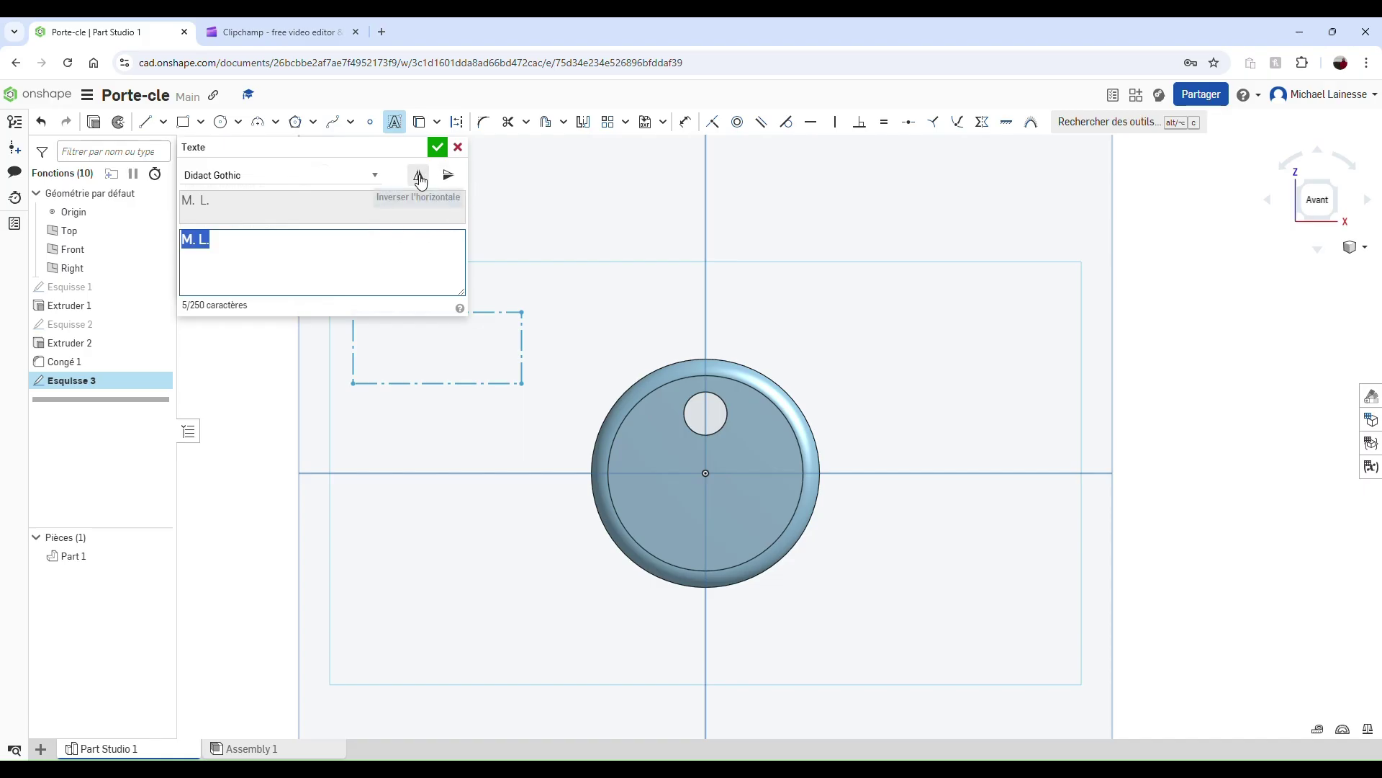
Set the text's font to Arimo bold and accept the text
click(376, 180)
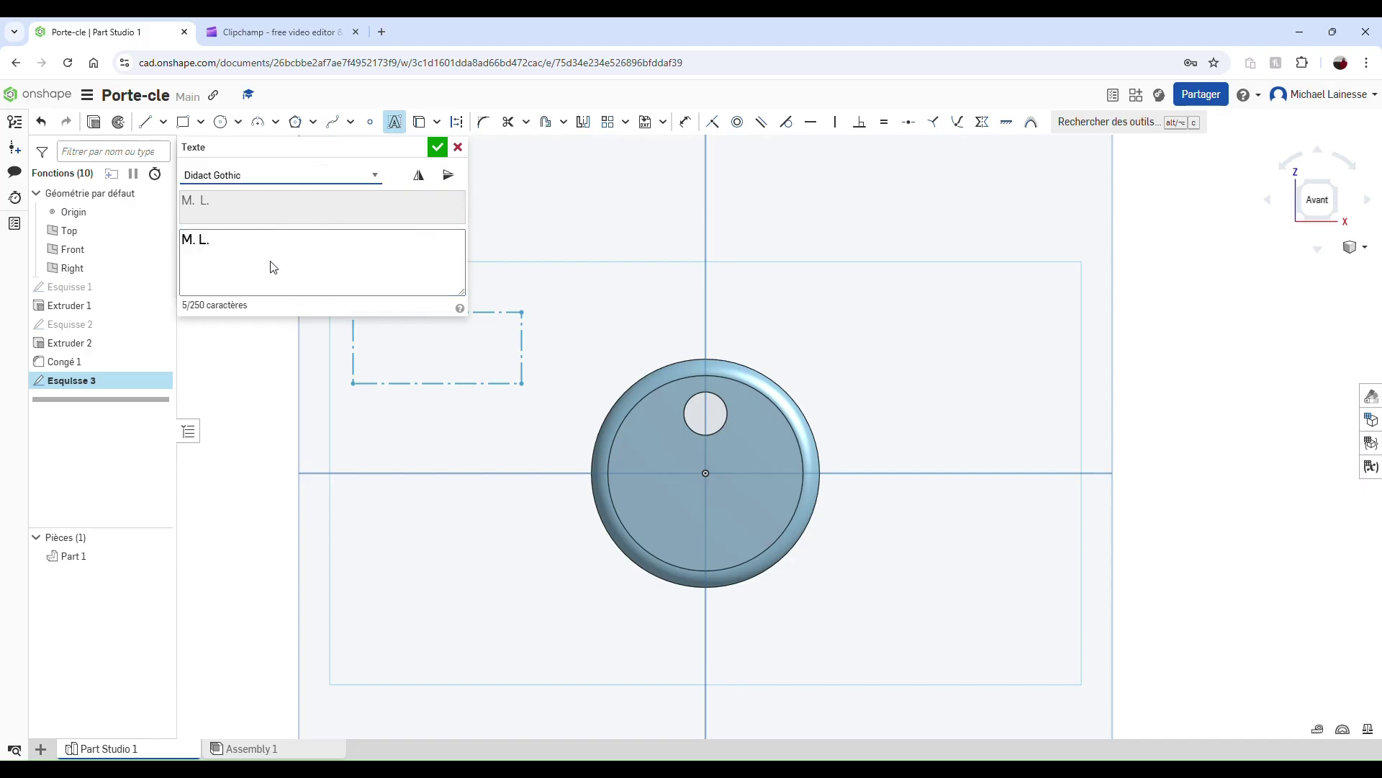
click(260, 236)
click(356, 175)
click(366, 273)
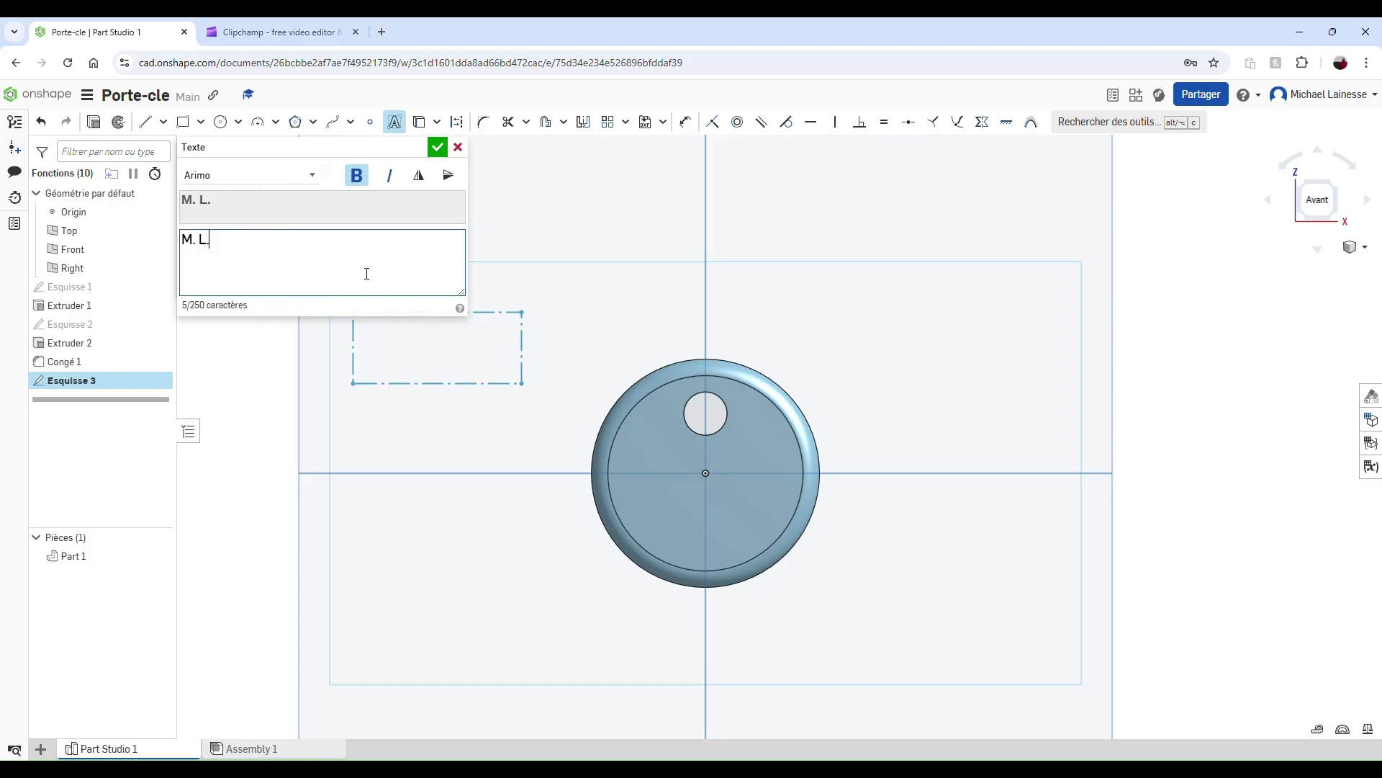
click(437, 147)
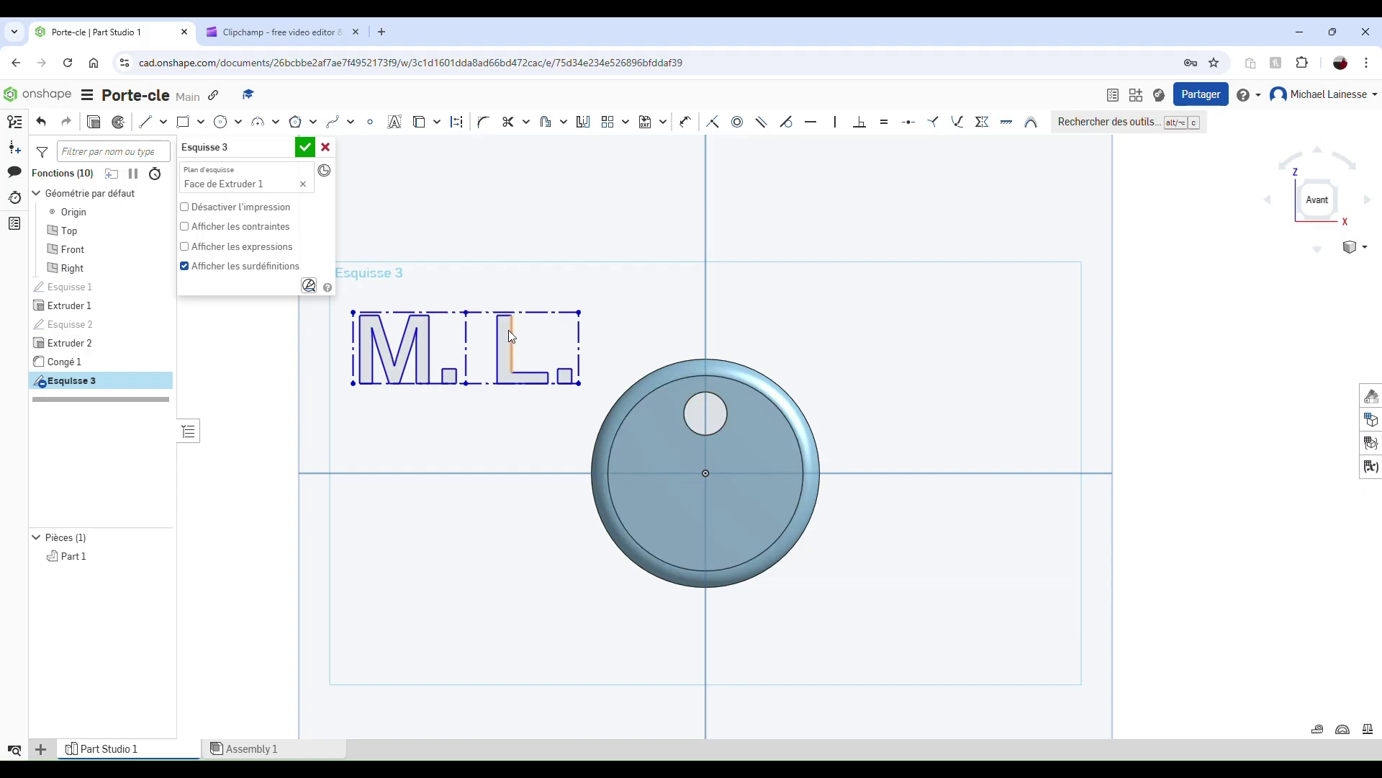
Make the text box's vertical centre line coincident with the vertical line of the Right plane
click(724, 128)
click(469, 340)
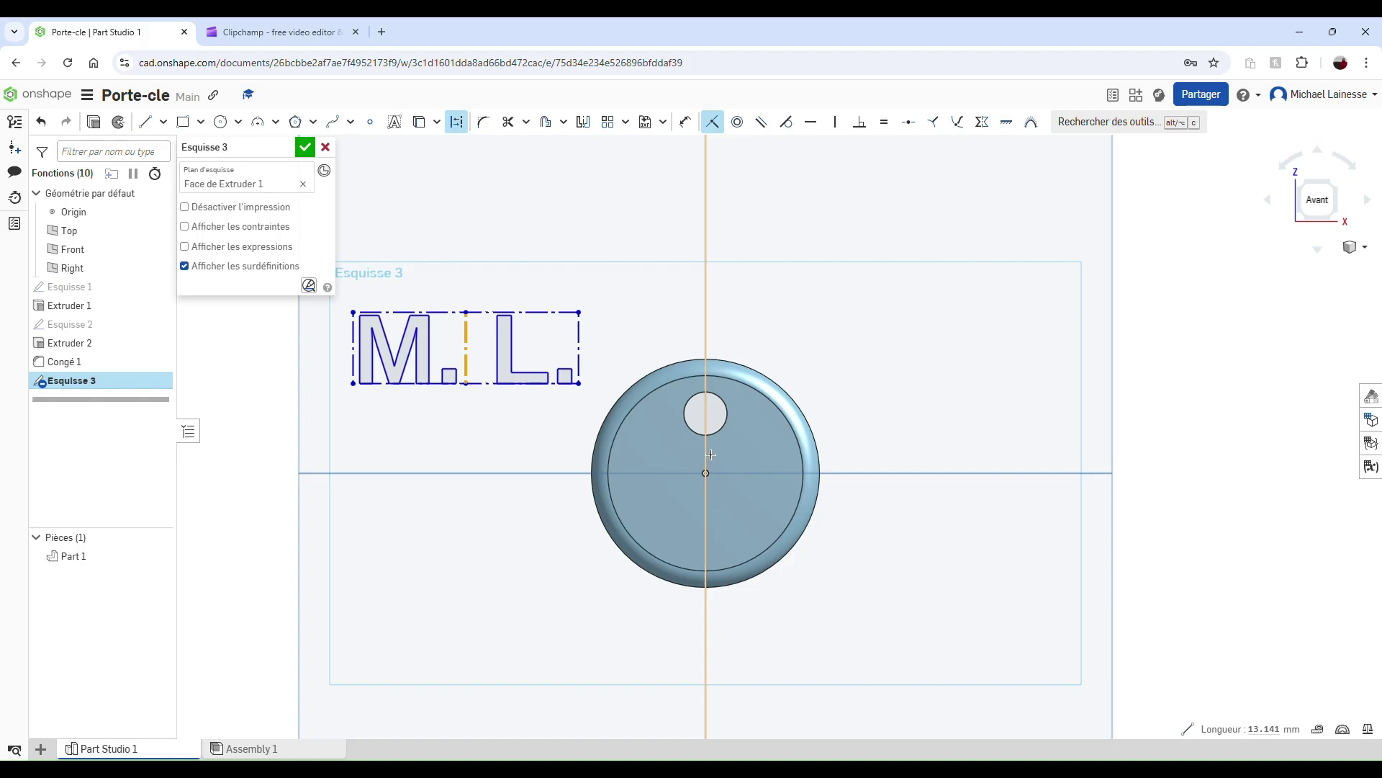
click(708, 454)
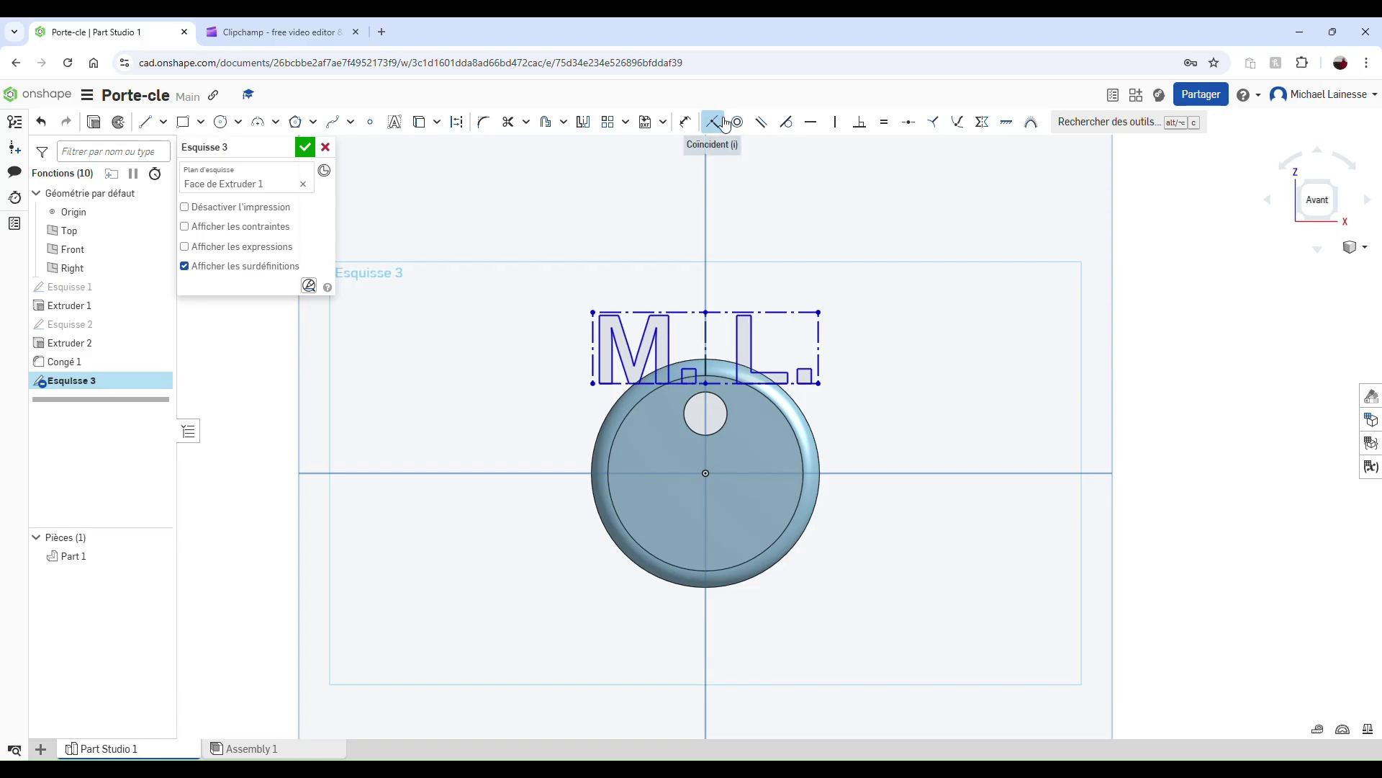
Try to make the text box's upper edge coincident with the disc's circular edge
click(812, 312)
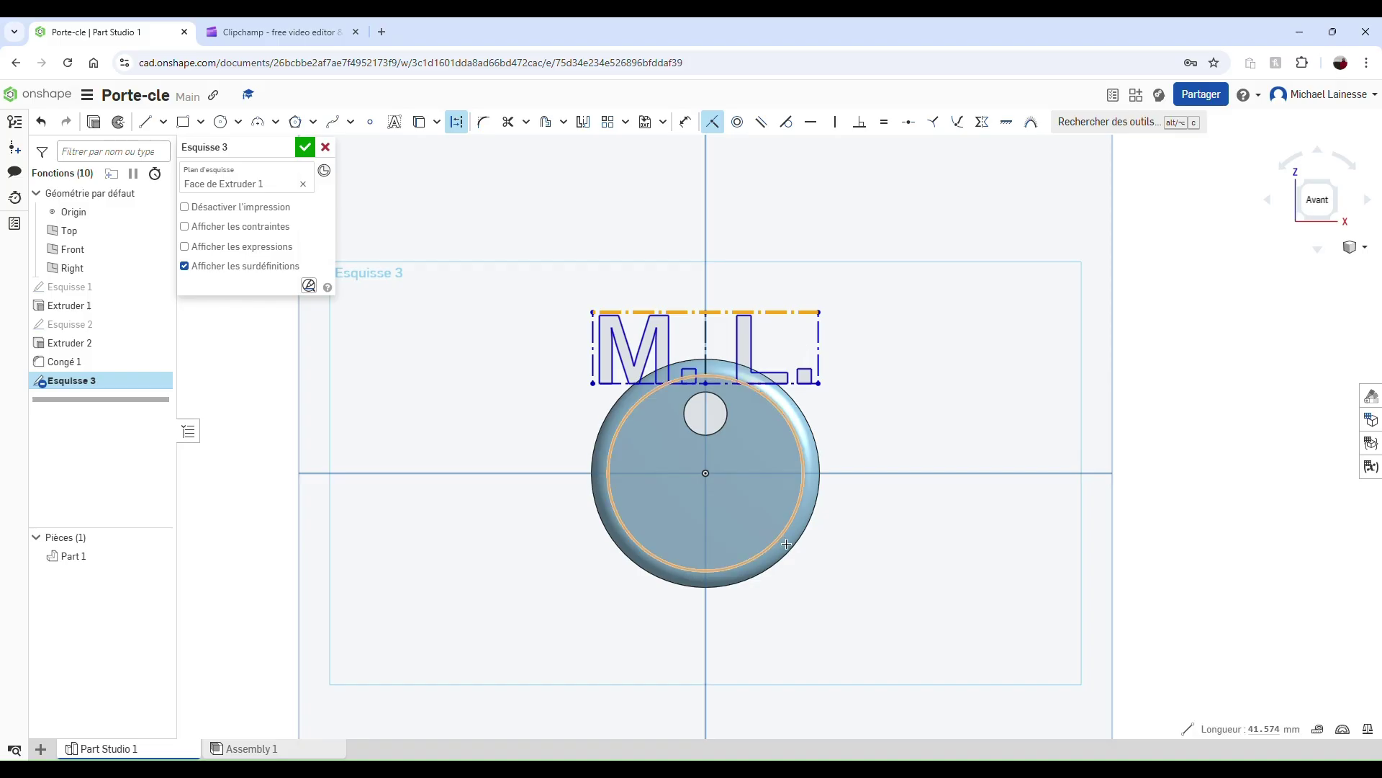
click(624, 385)
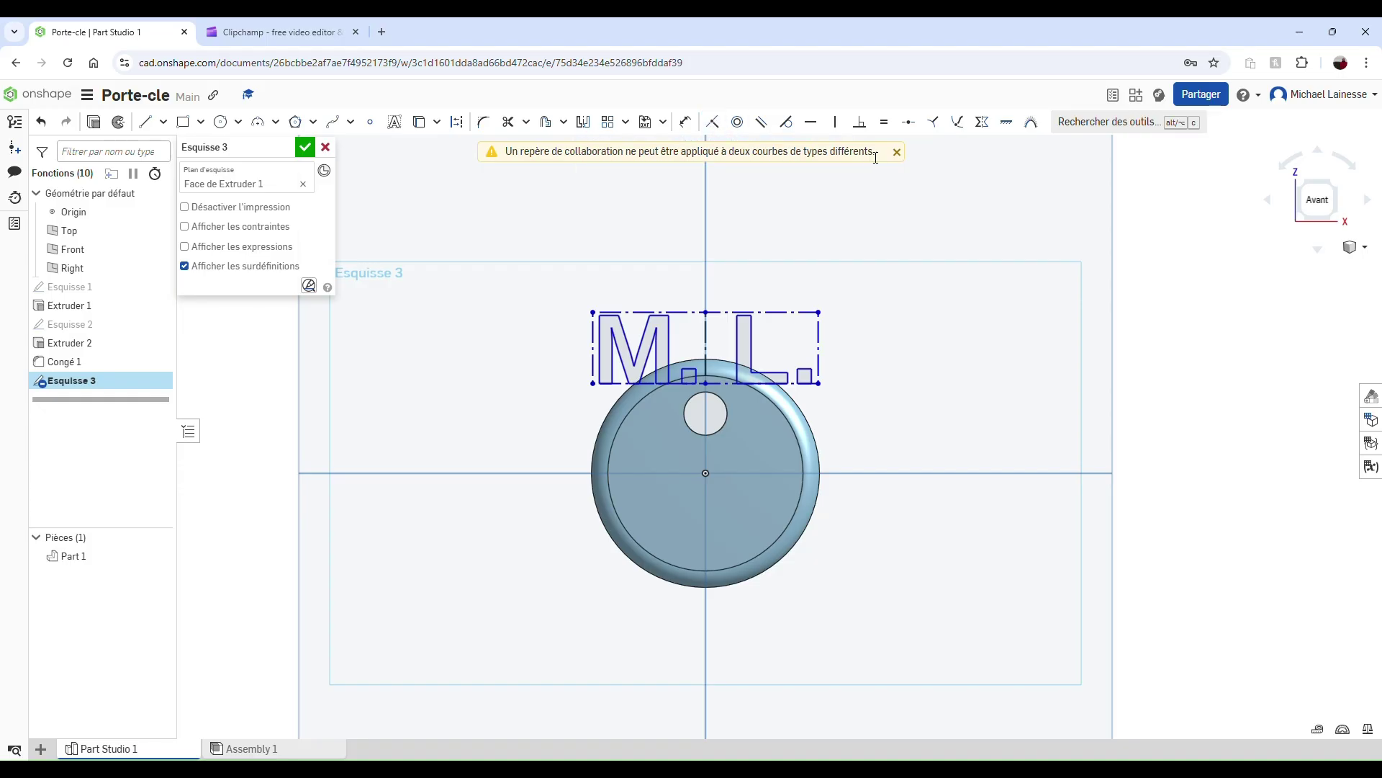
click(896, 151)
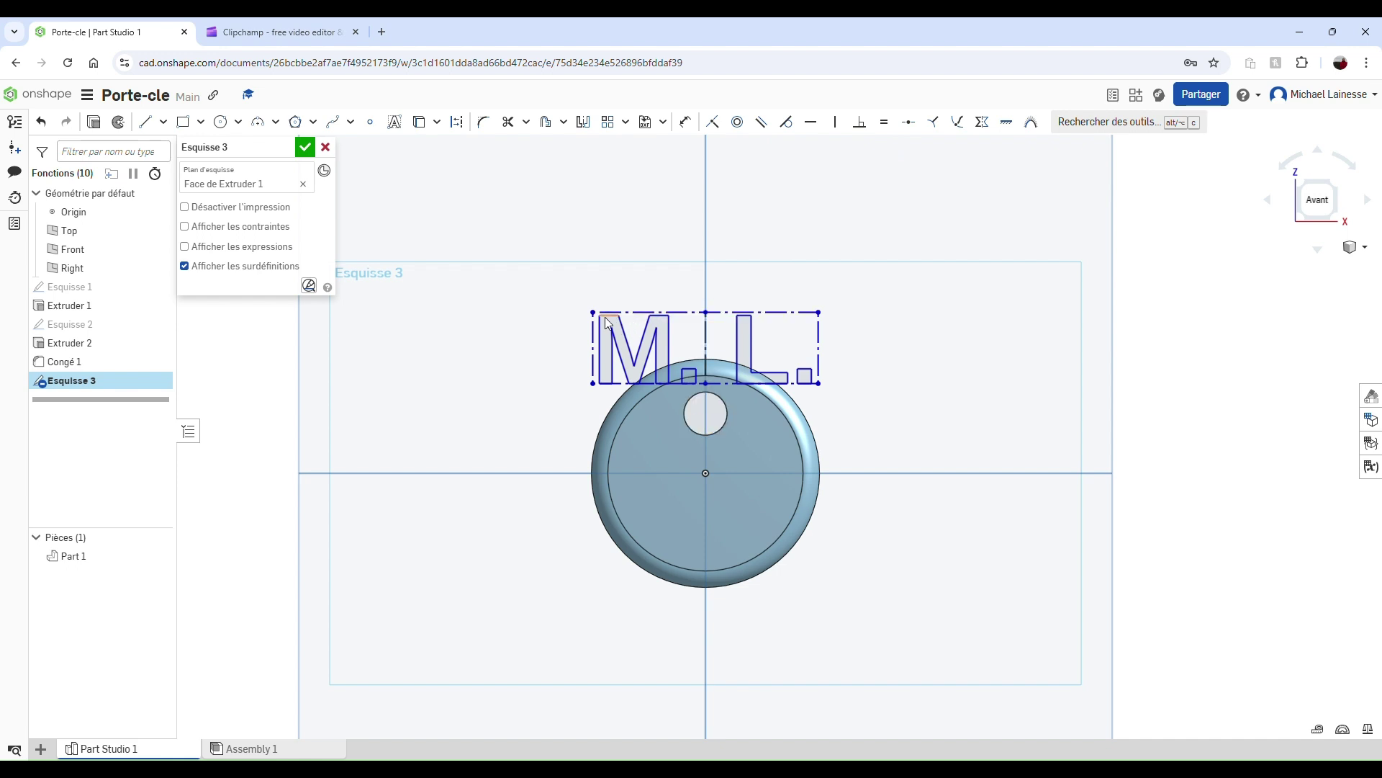
Shrink the "M. L." text box, move it inside the disc's face just above the horizontal centre line, and finish the sketch
drag(650, 313, 713, 283)
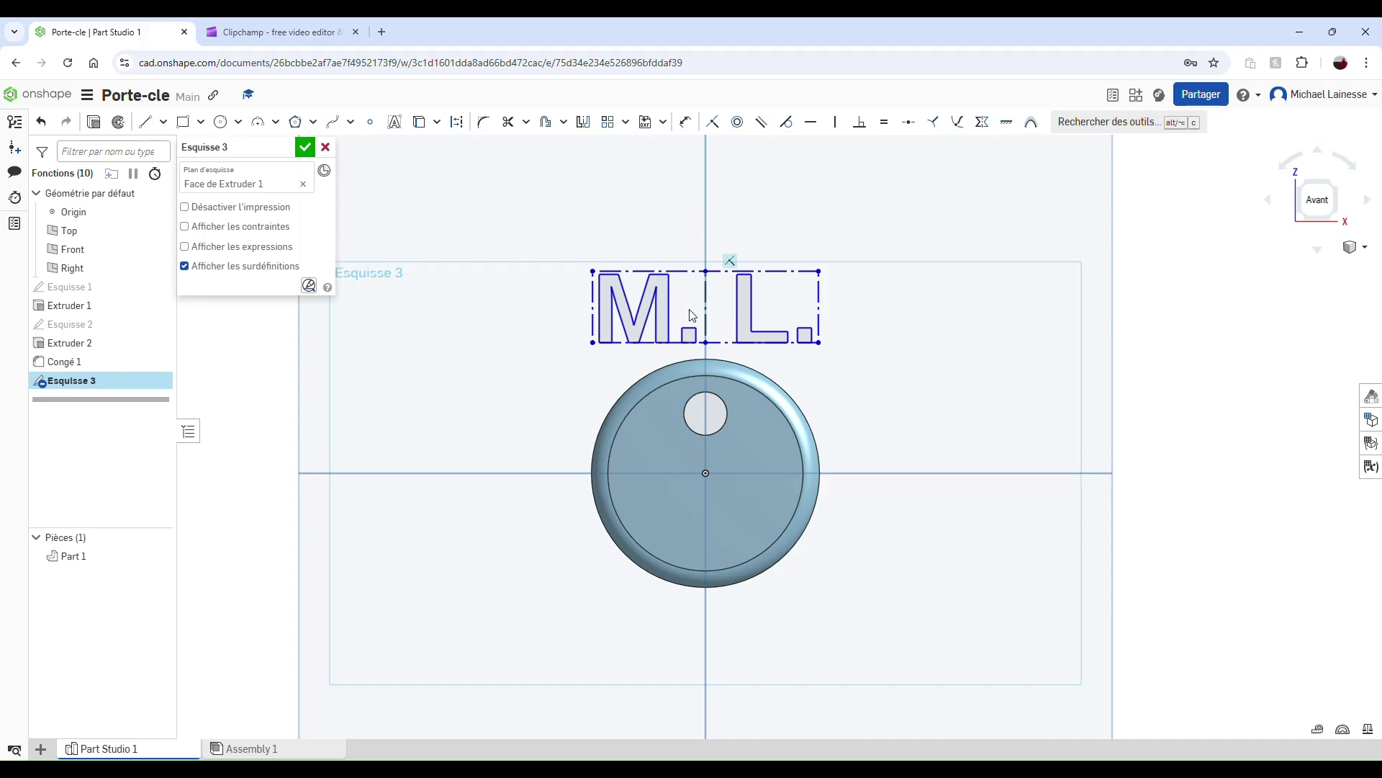
mouse_move(590, 270)
mouse_down()
mouse_move(731, 314)
mouse_move(596, 270)
mouse_move(613, 270)
mouse_up()
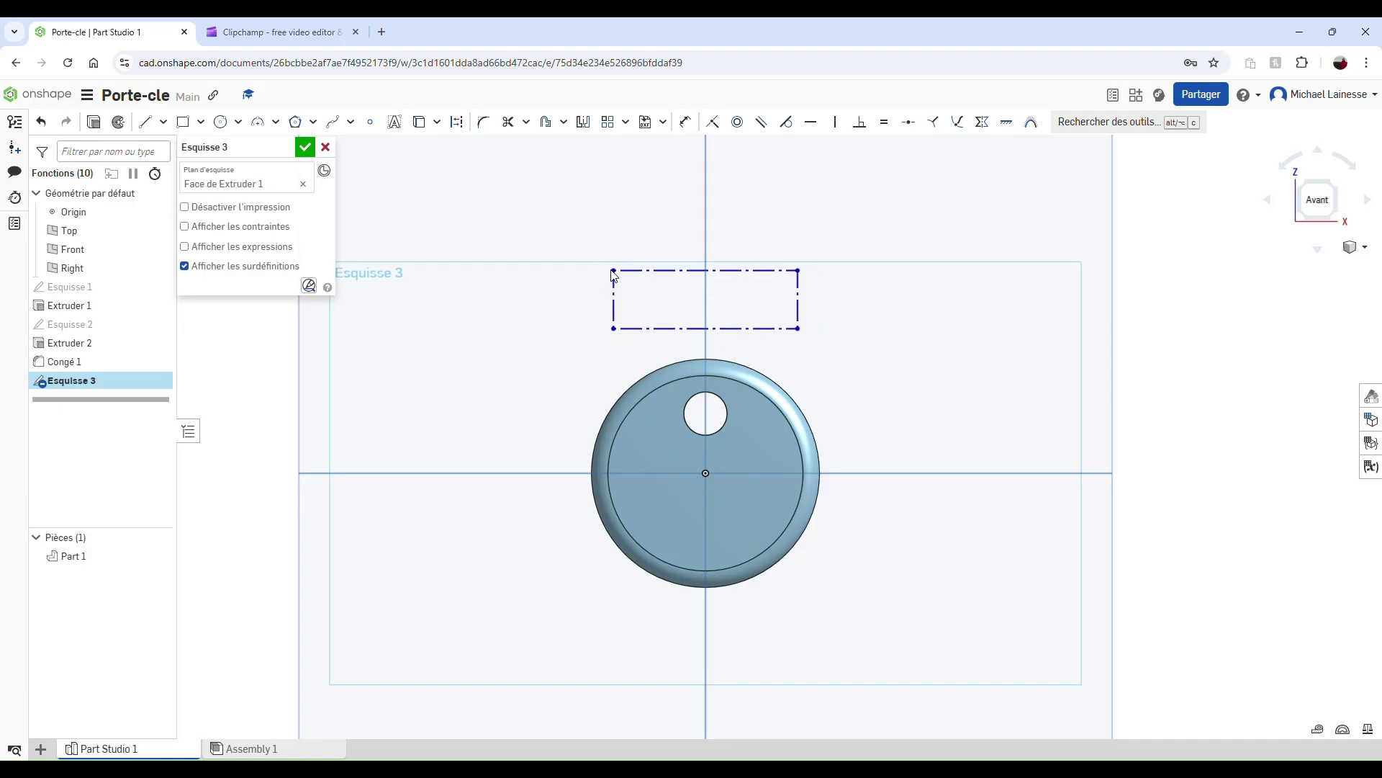
drag(719, 278, 732, 415)
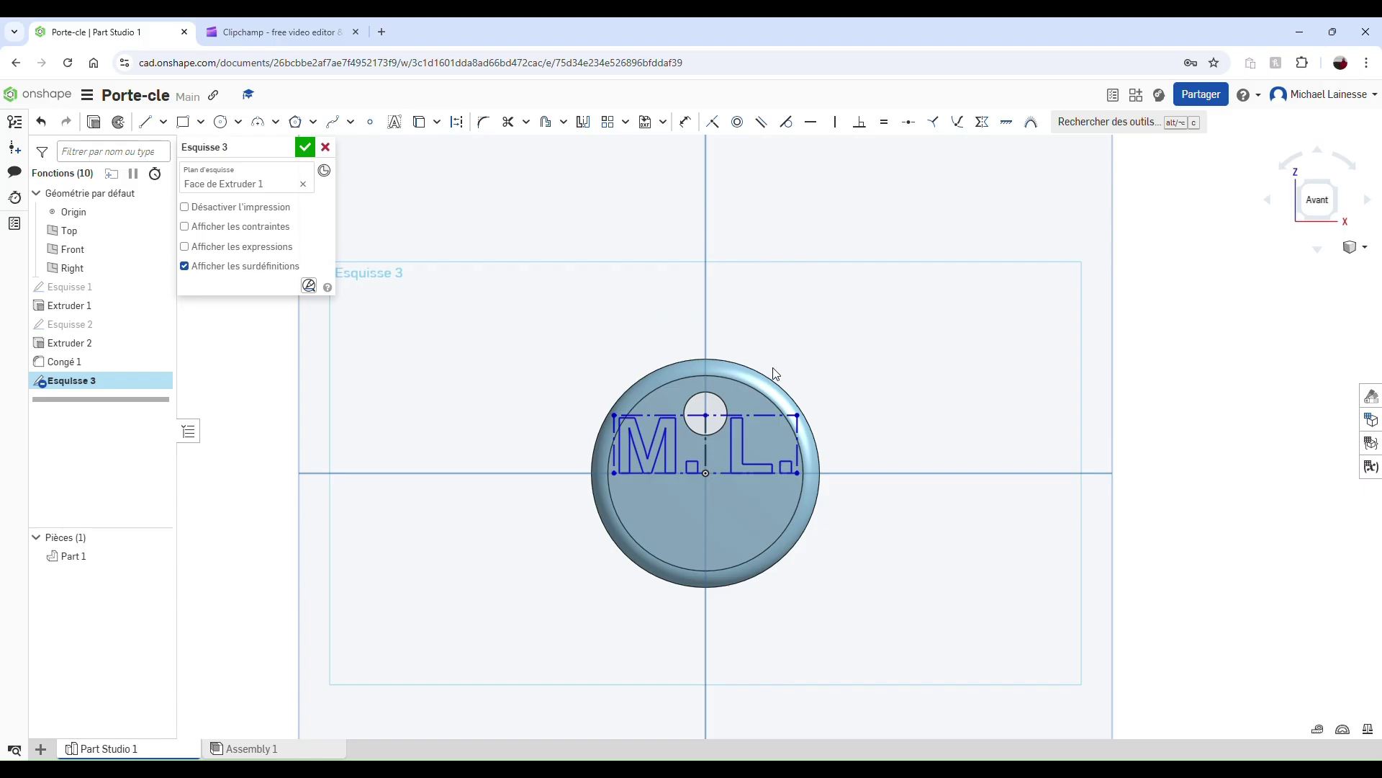
drag(612, 418, 626, 417)
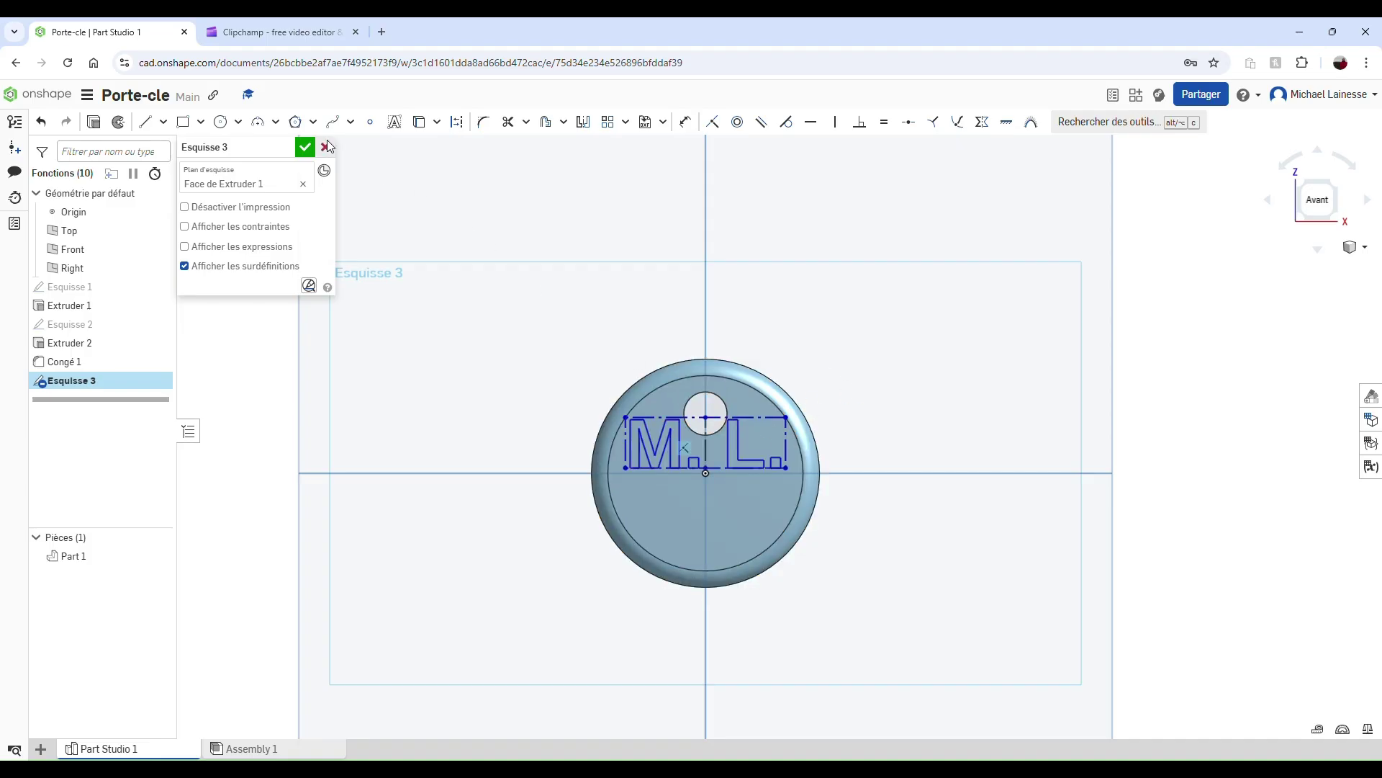
click(305, 147)
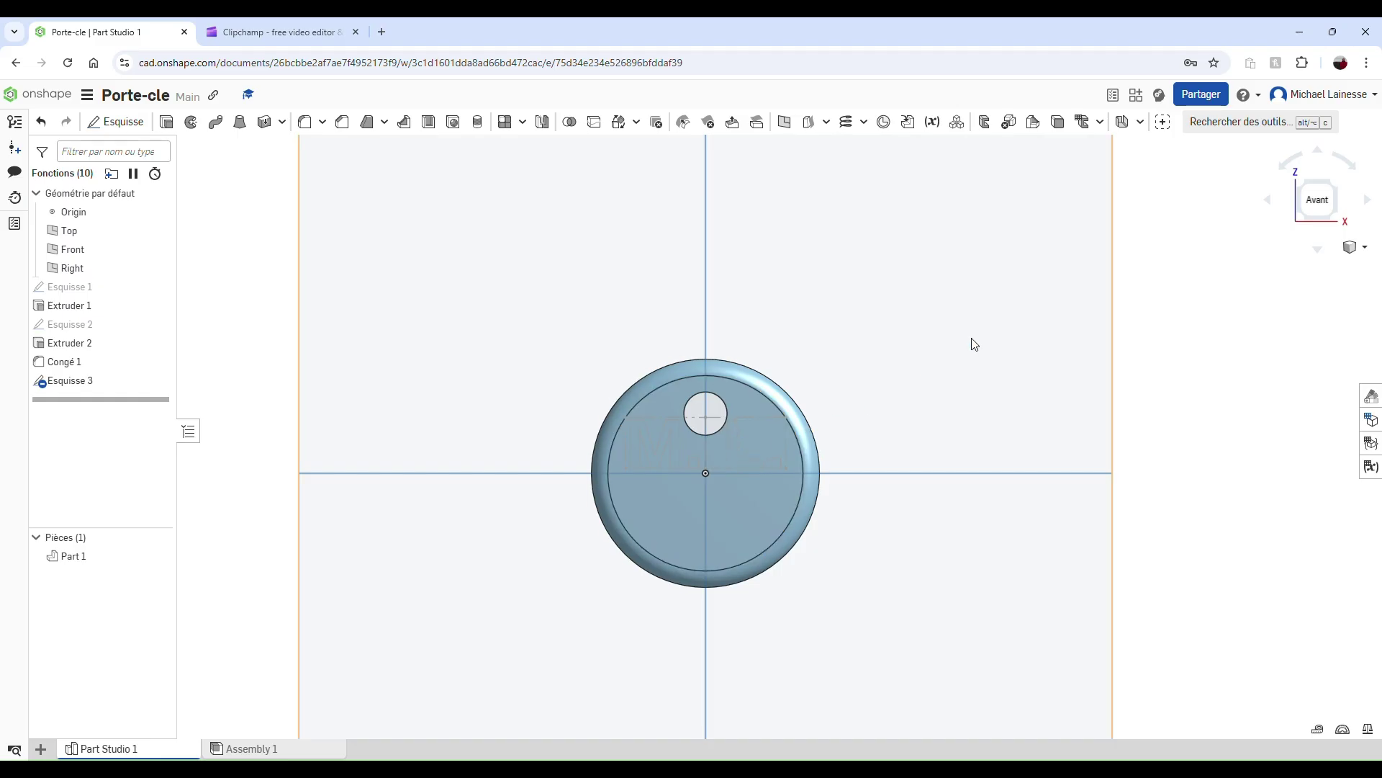
Cut the "M. L." letters 5 mm deep into the disc with a blind Extrude in remove mode
click(1336, 188)
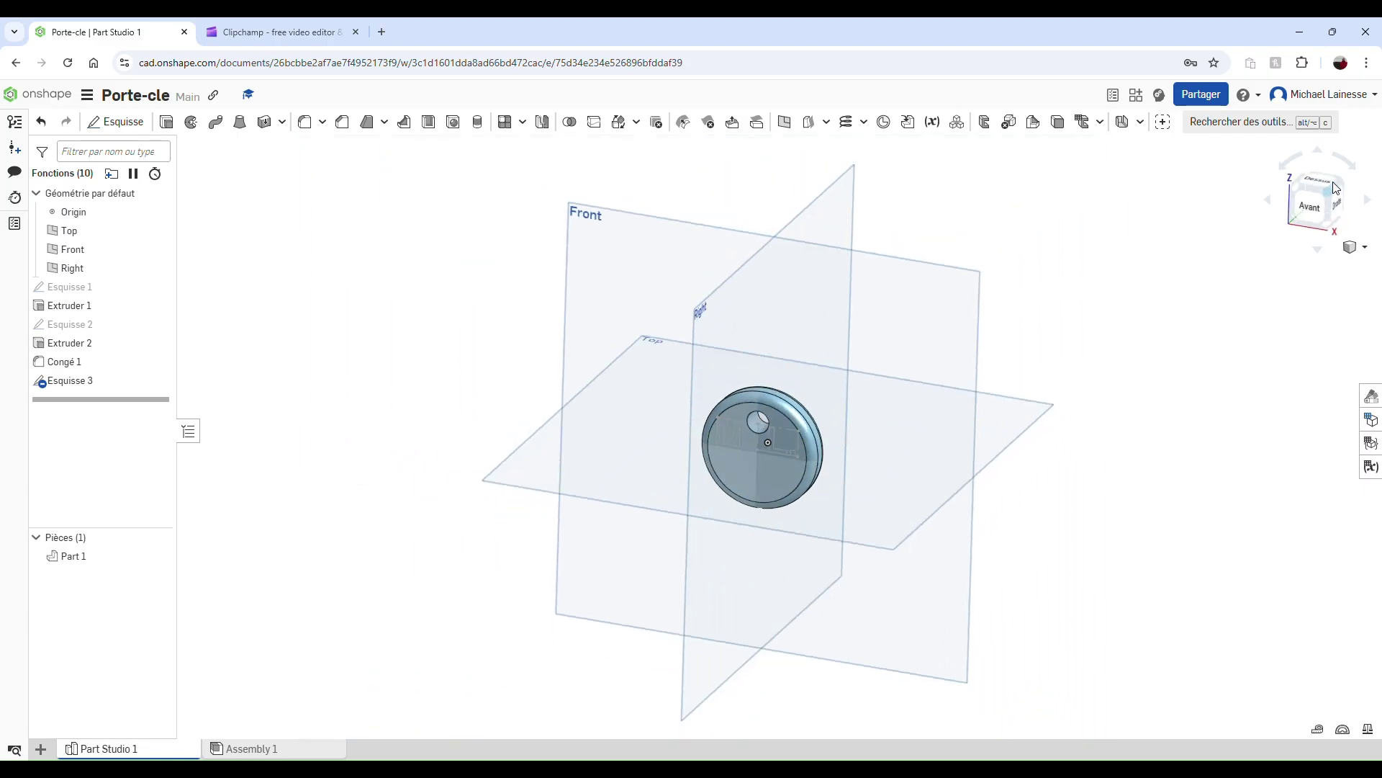
scroll(772, 432, up, 3)
scroll(771, 432, up, 5)
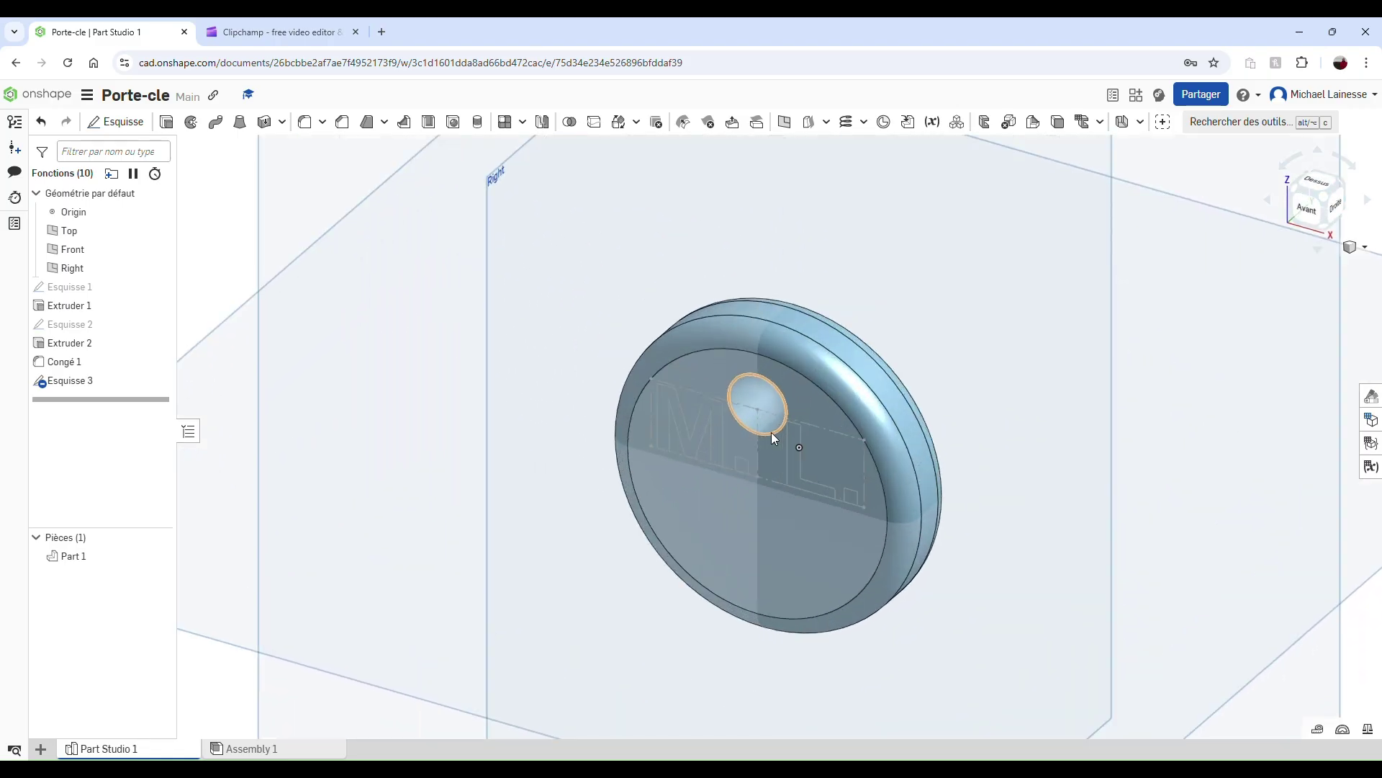
click(166, 122)
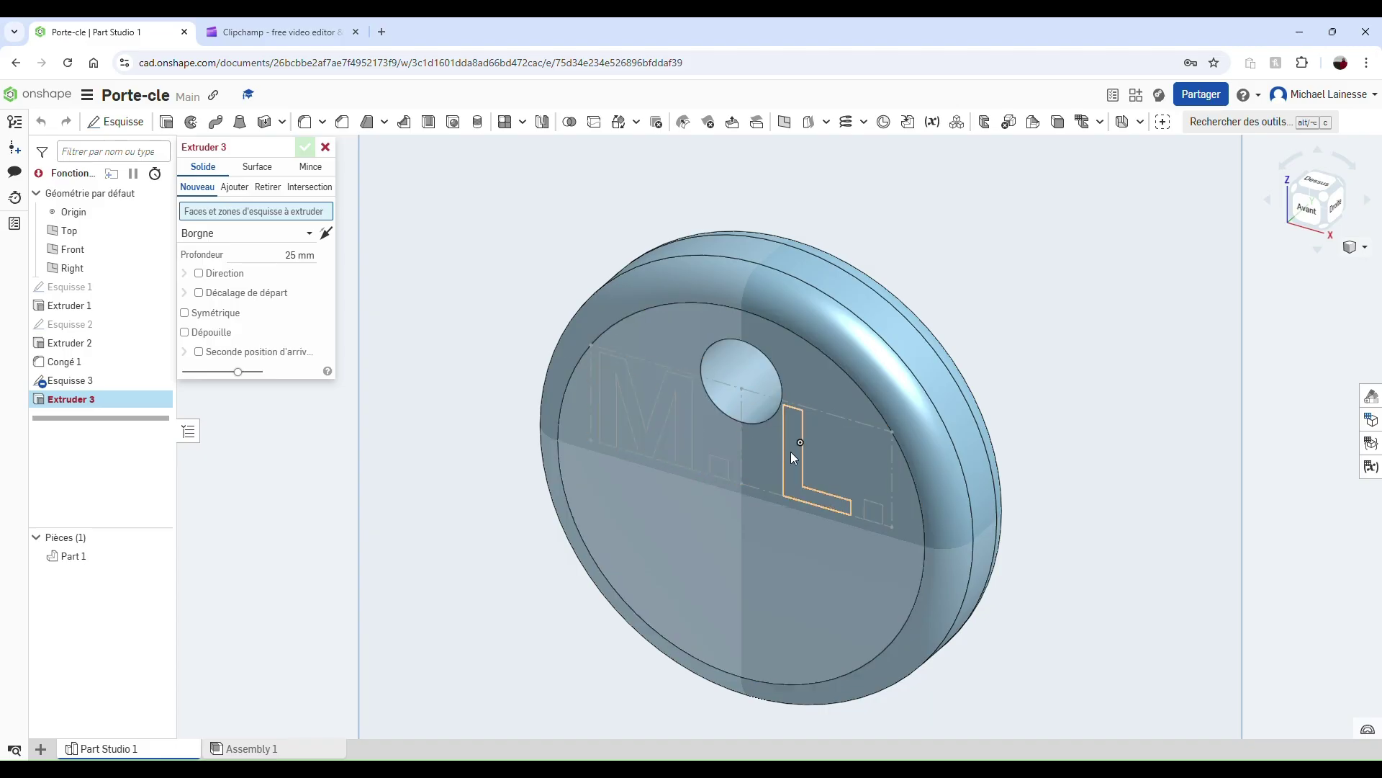
click(685, 375)
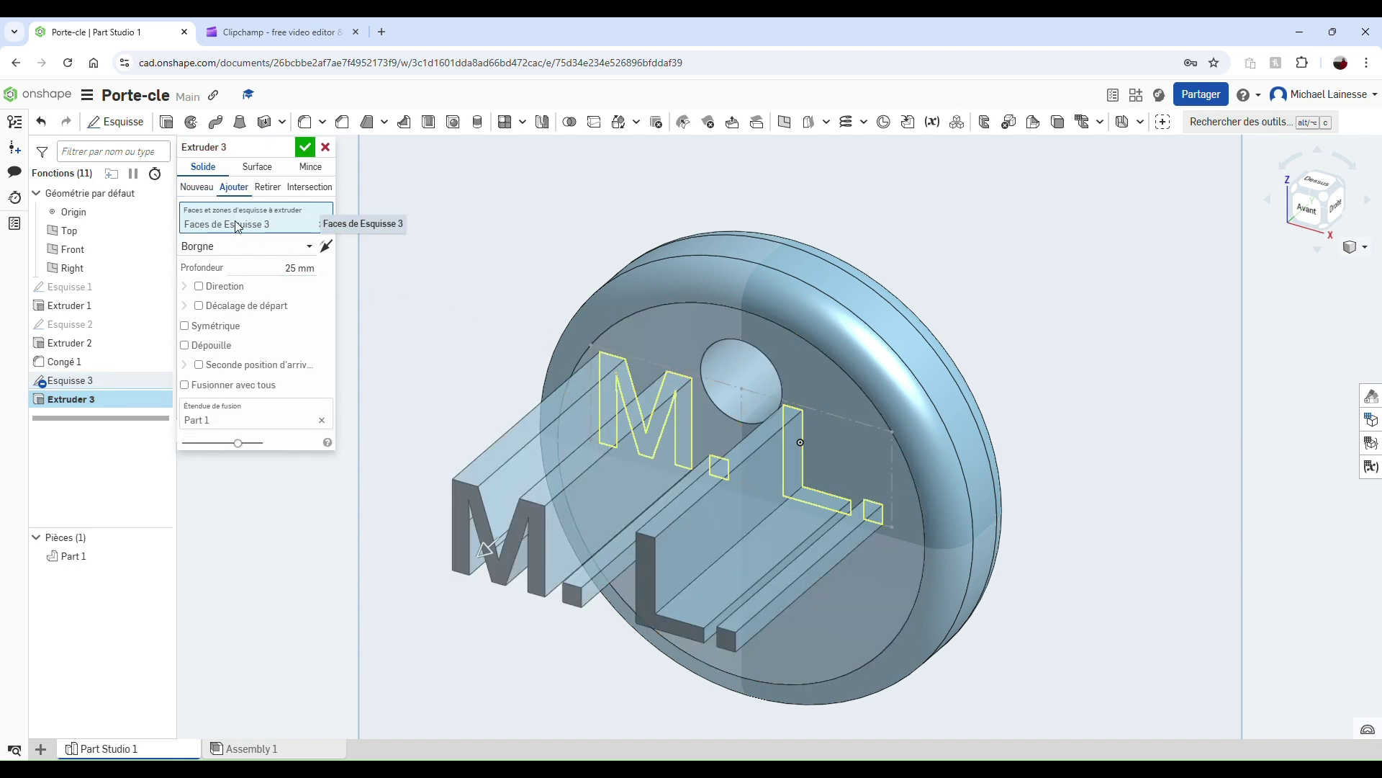
click(267, 186)
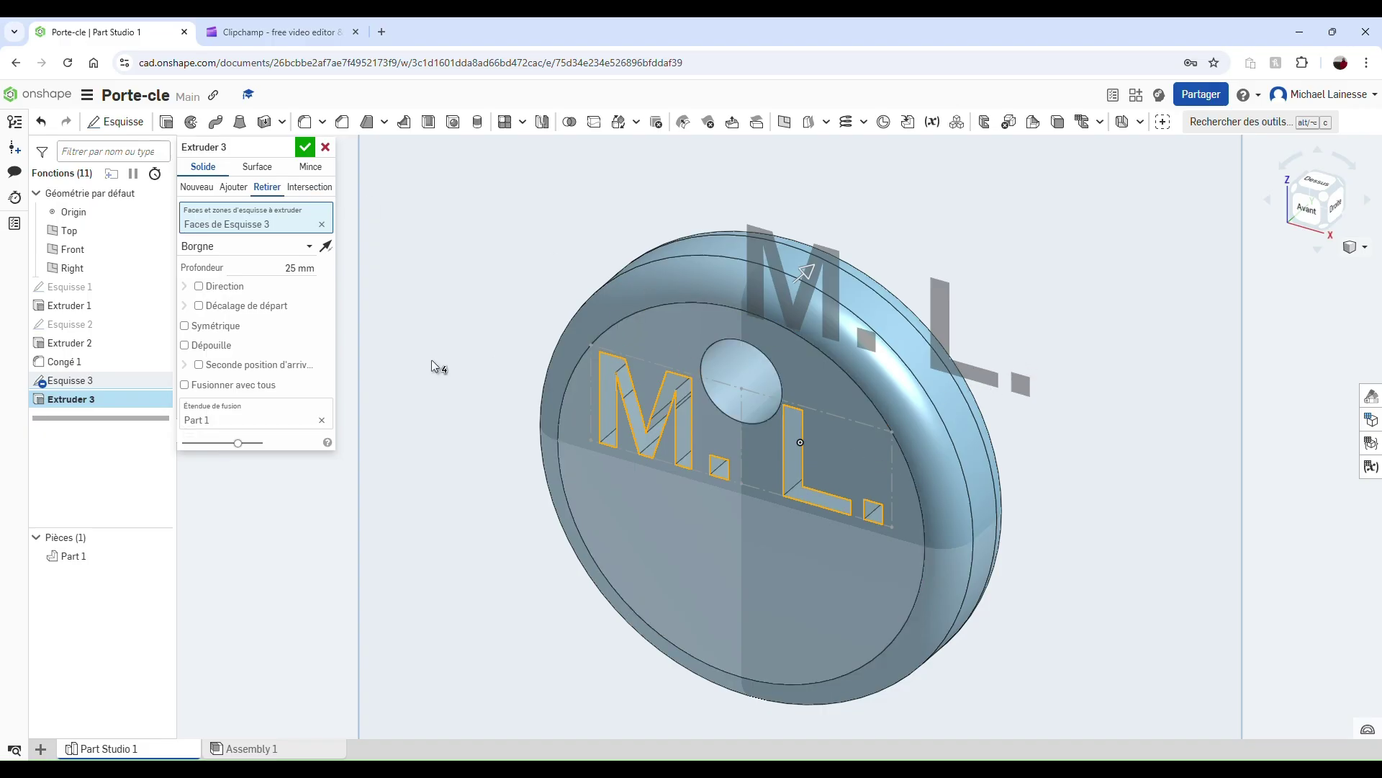
click(297, 274)
text(5)
key(Return)
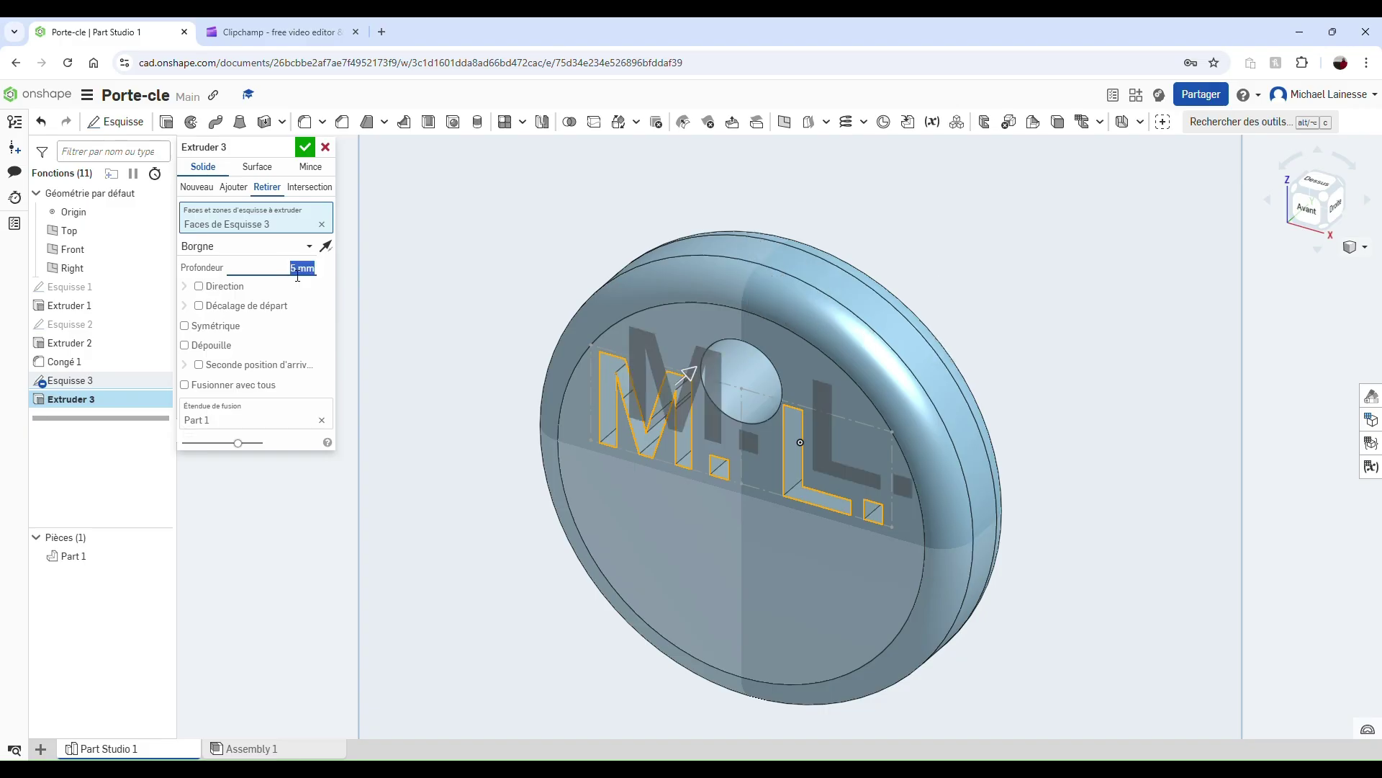
click(305, 147)
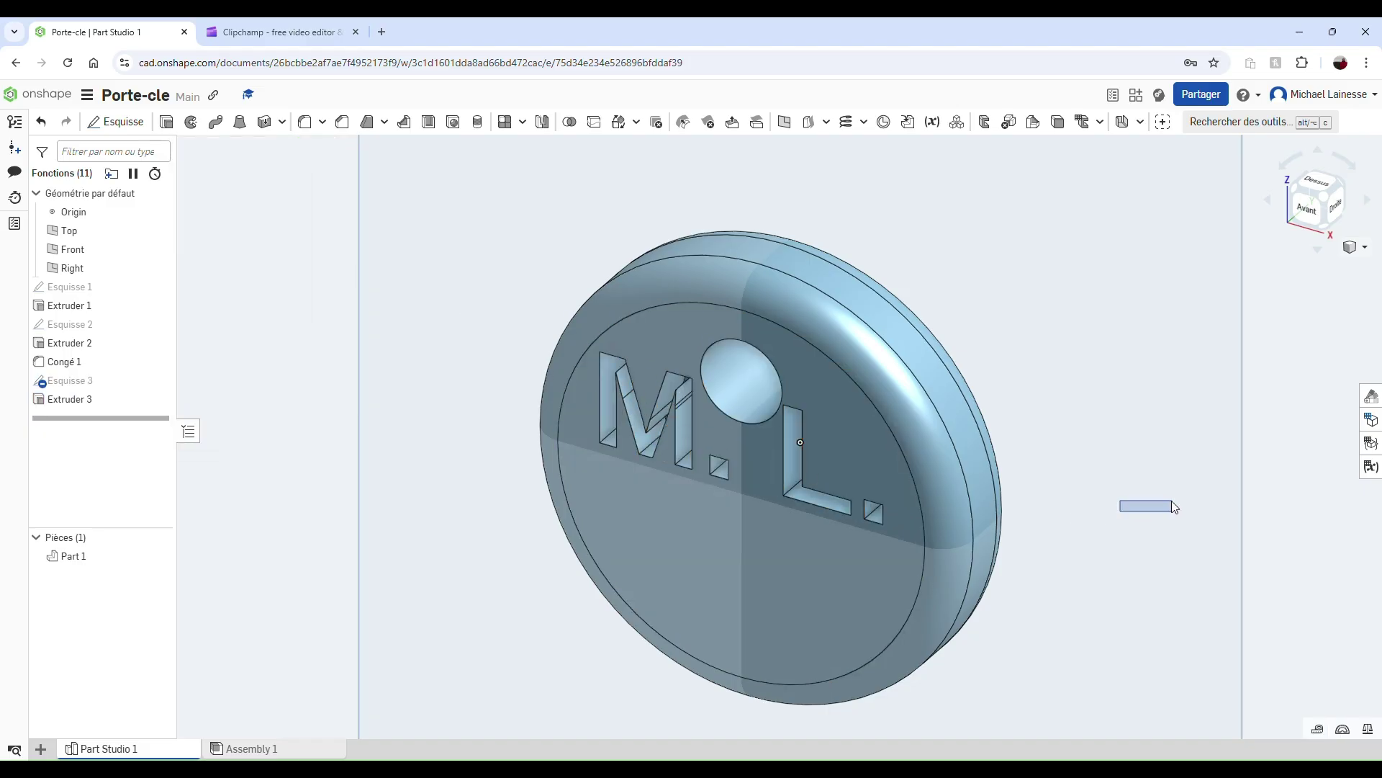
Start a new sketch on the disc's front face, seen from the front, with no drawing tool active
mouse_move(1018, 468)
right_down()
mouse_move(1051, 467)
mouse_move(1051, 453)
mouse_move(819, 445)
mouse_move(1026, 443)
mouse_move(1034, 455)
right_up()
scroll(1034, 455, down, 5)
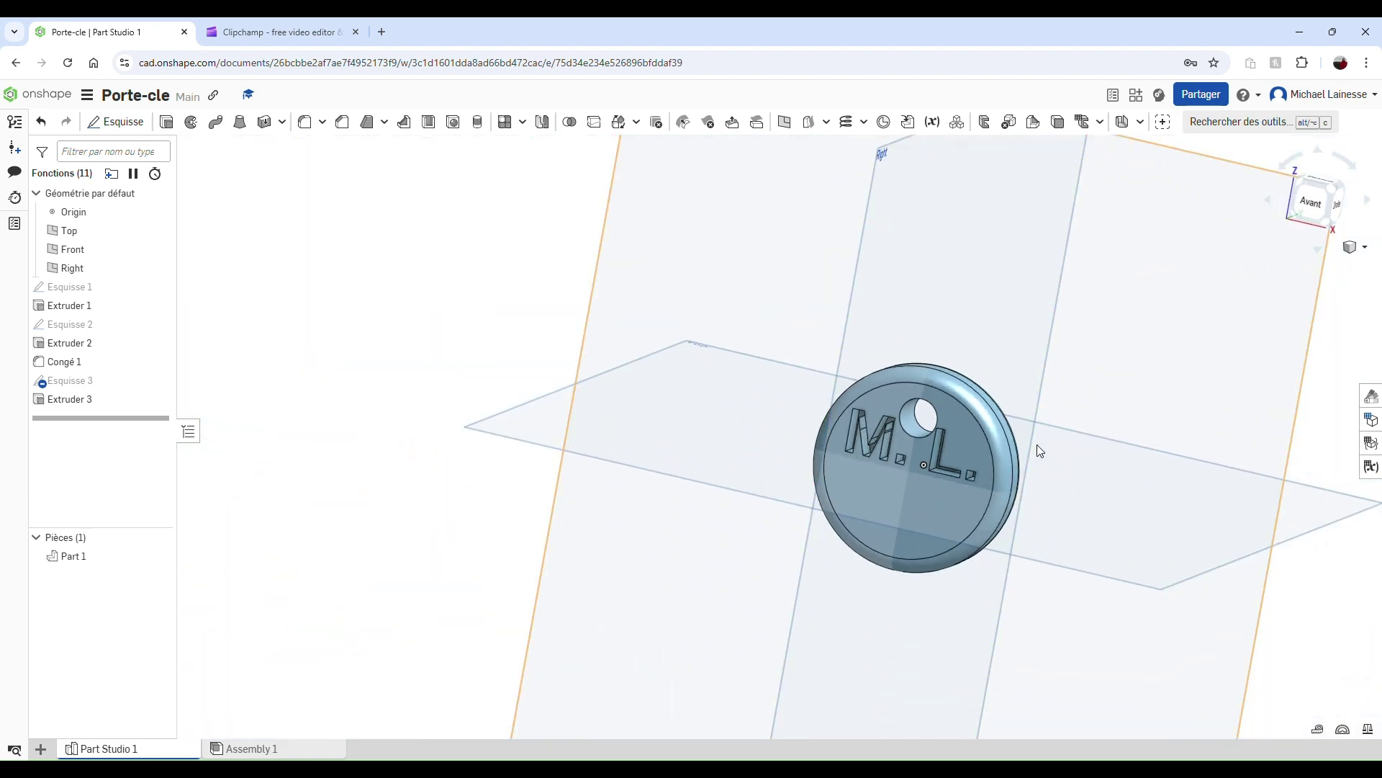
click(1333, 196)
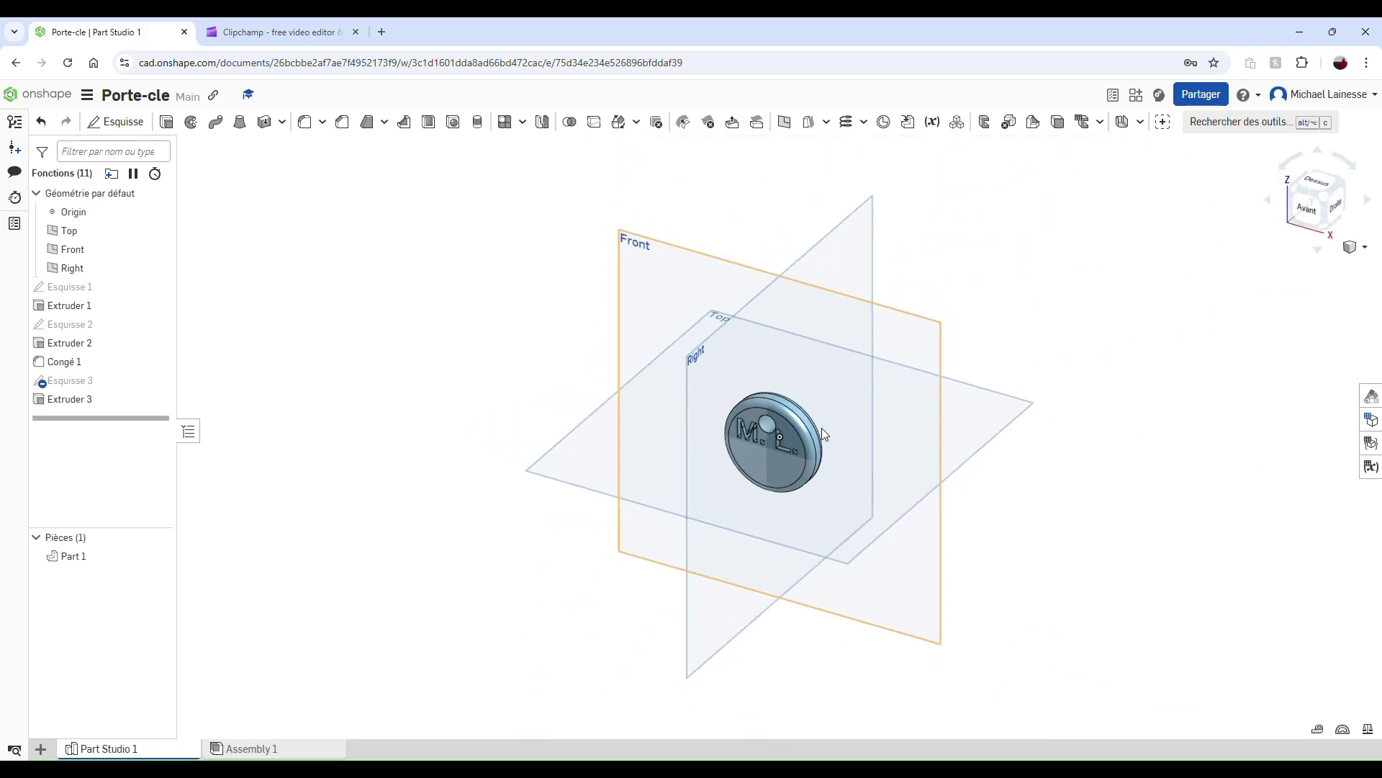
scroll(818, 430, up, 5)
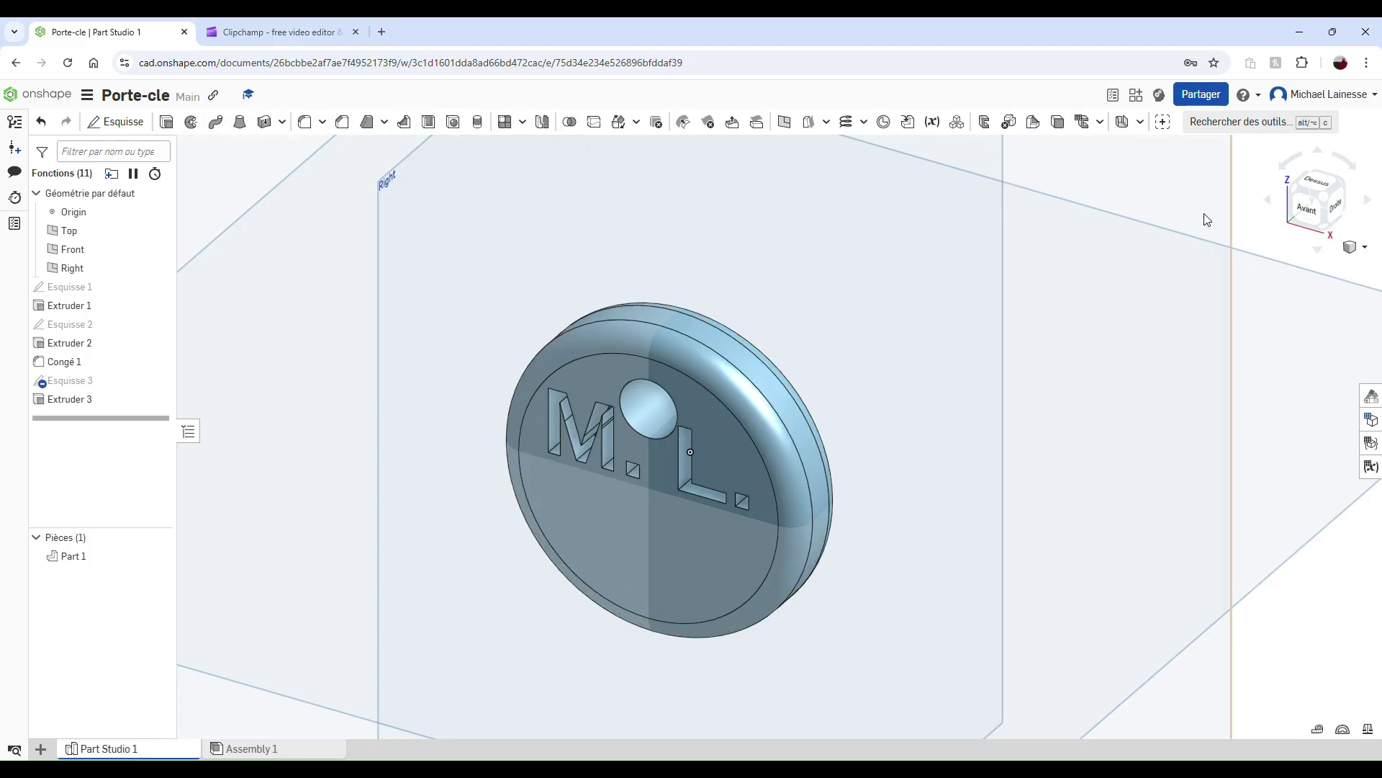
click(1292, 209)
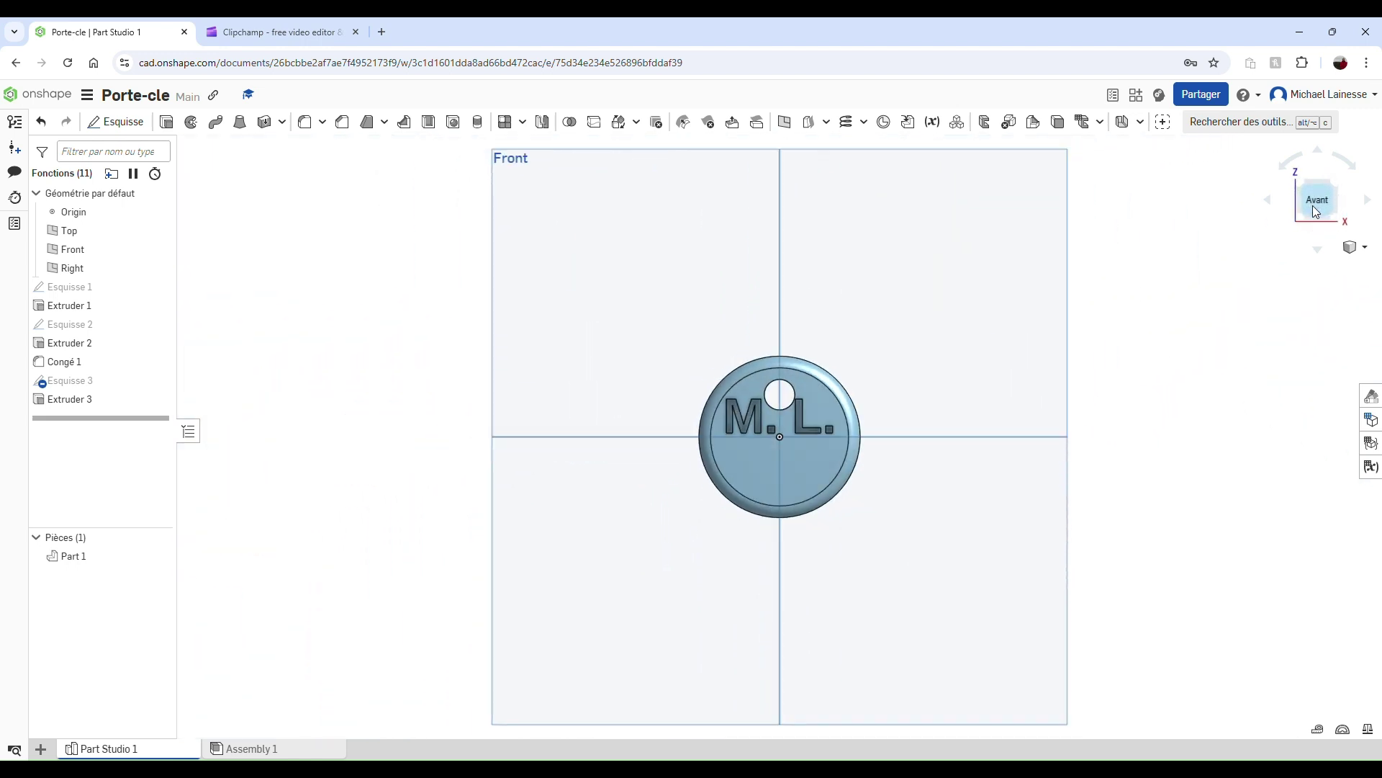
click(126, 124)
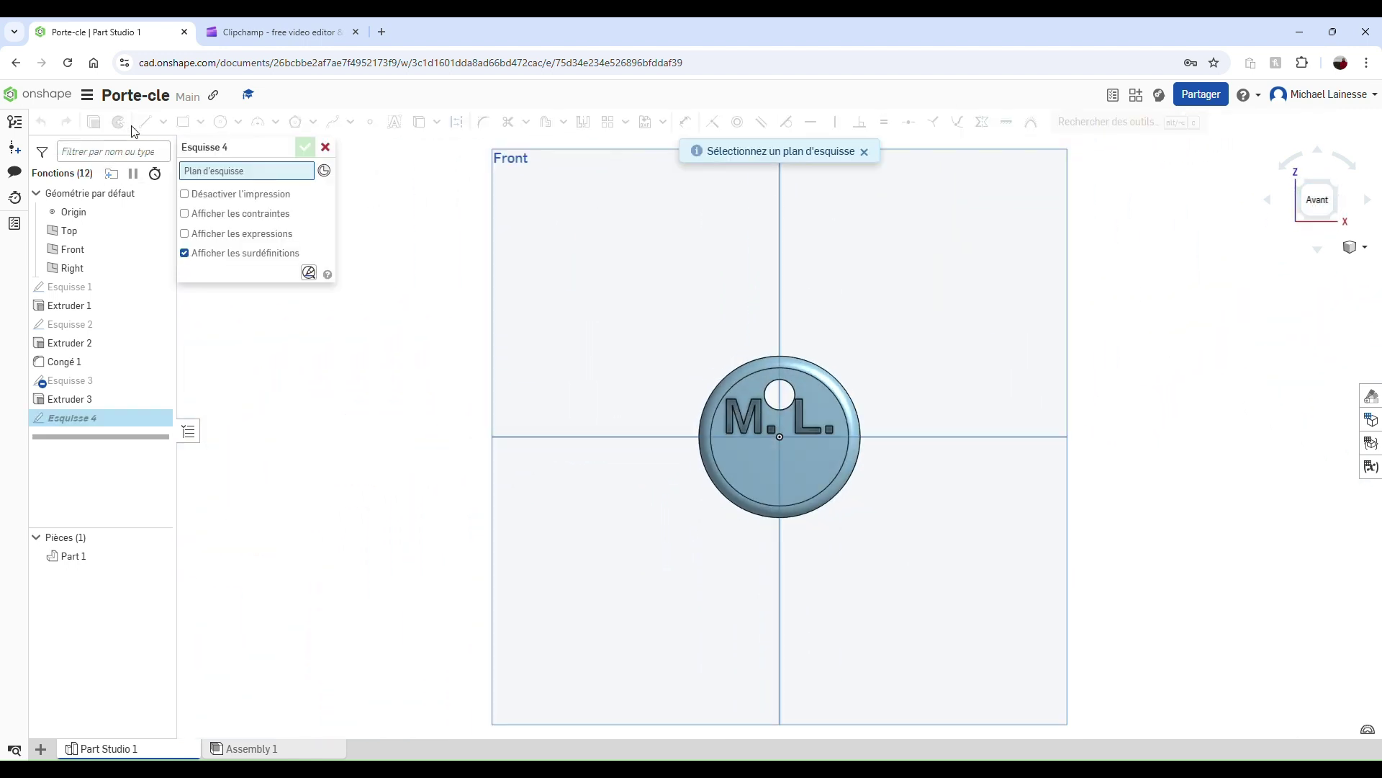
click(751, 460)
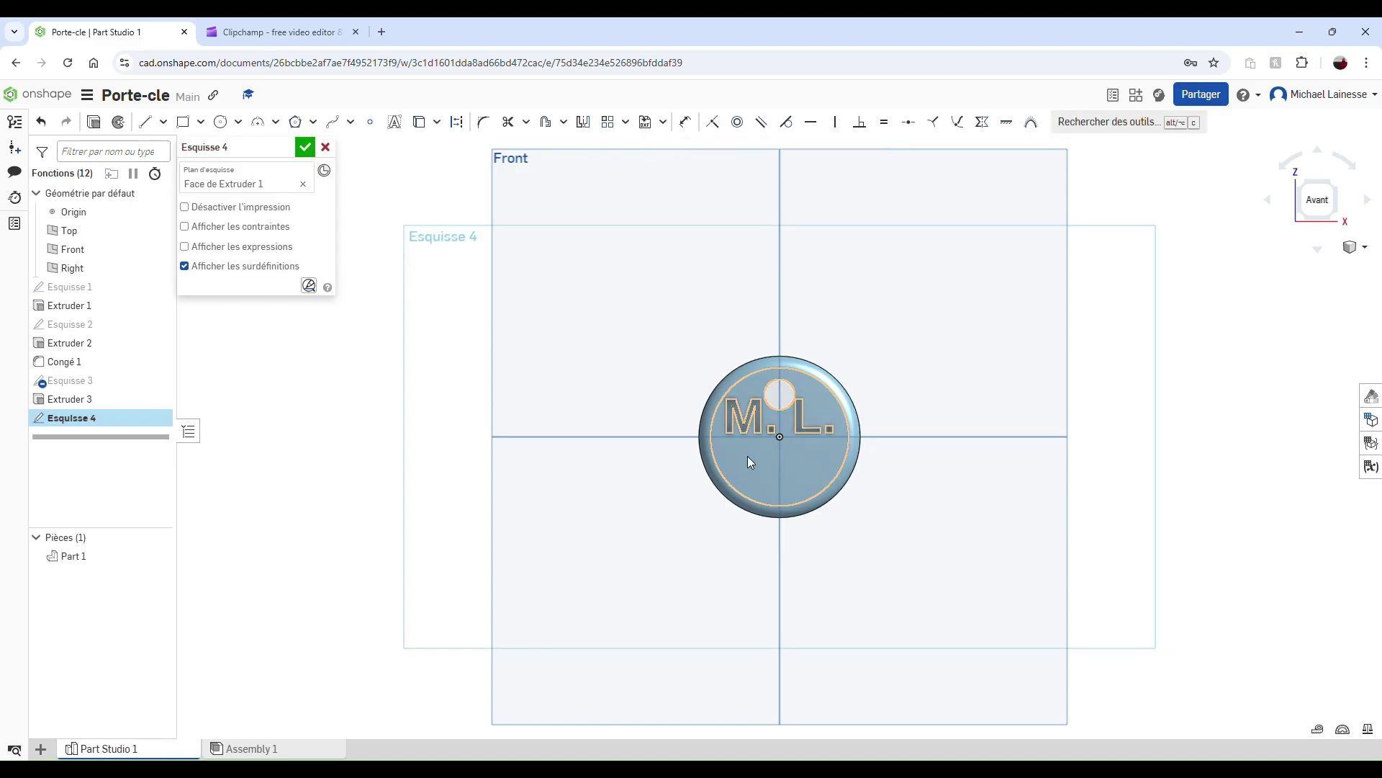
click(298, 122)
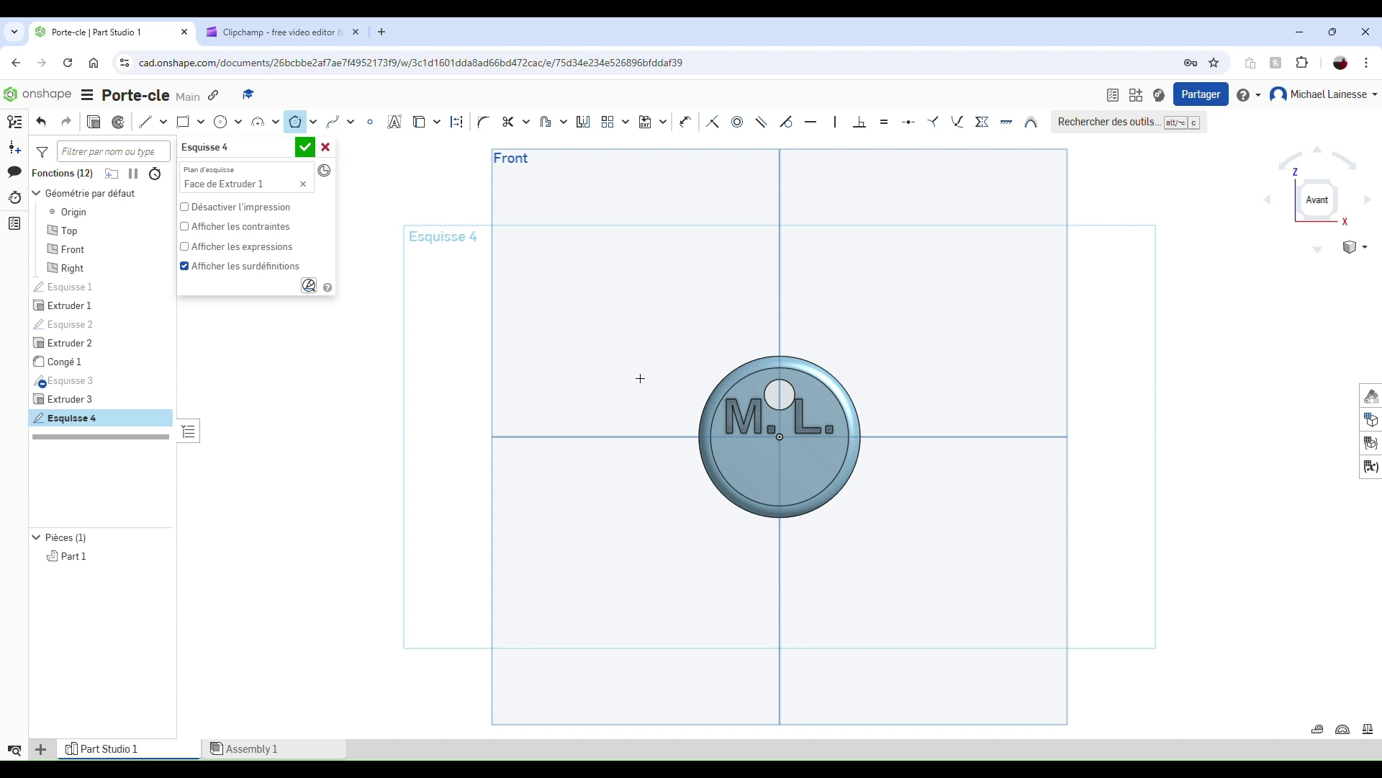
key(Escape)
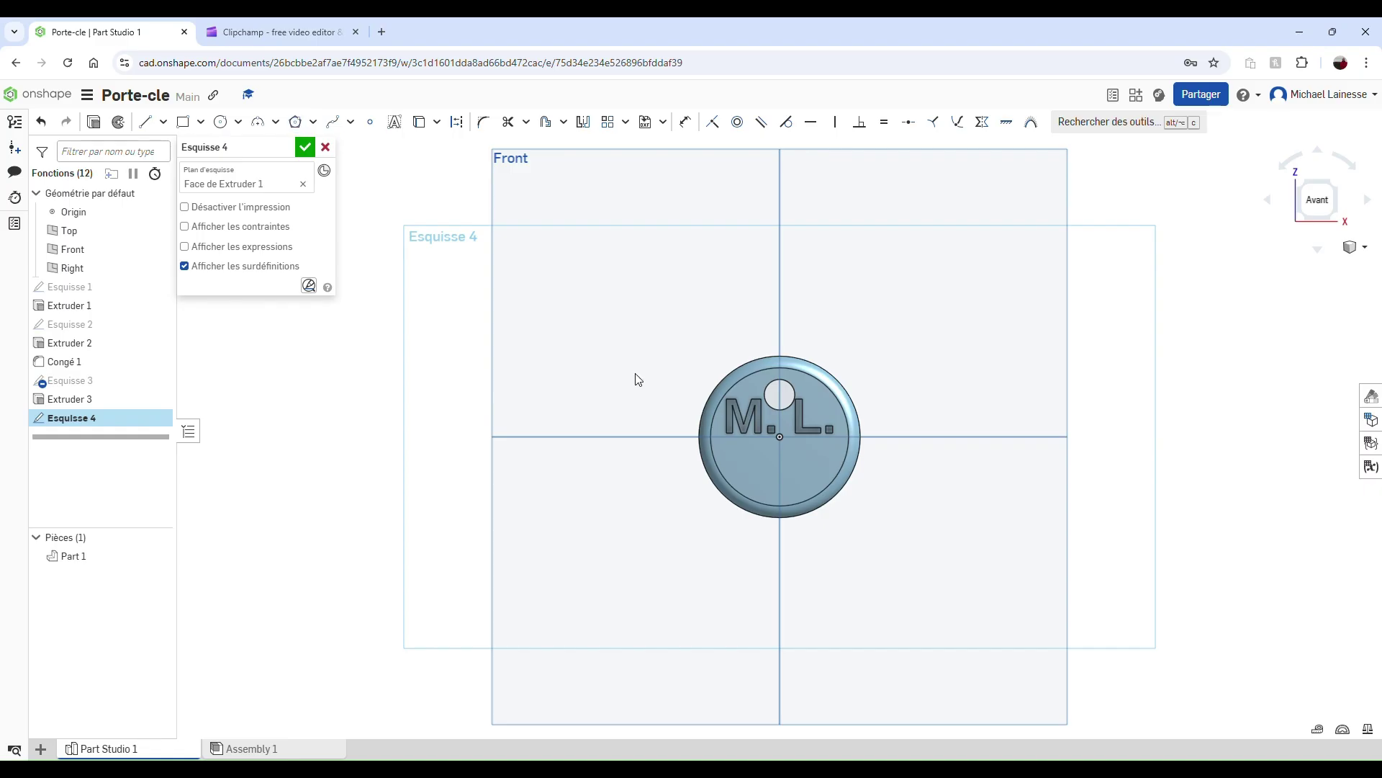